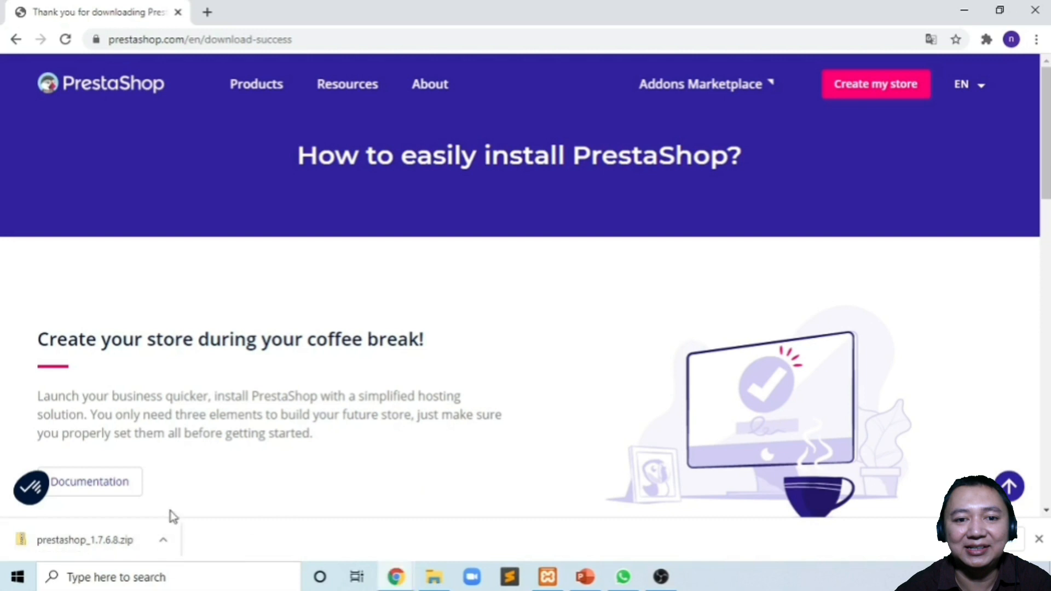
- Open the menu for the finished prestashop_1.7.6.8.zip download in Chrome's download bar
{"action": "left_click", "coordinate": [164, 541]}
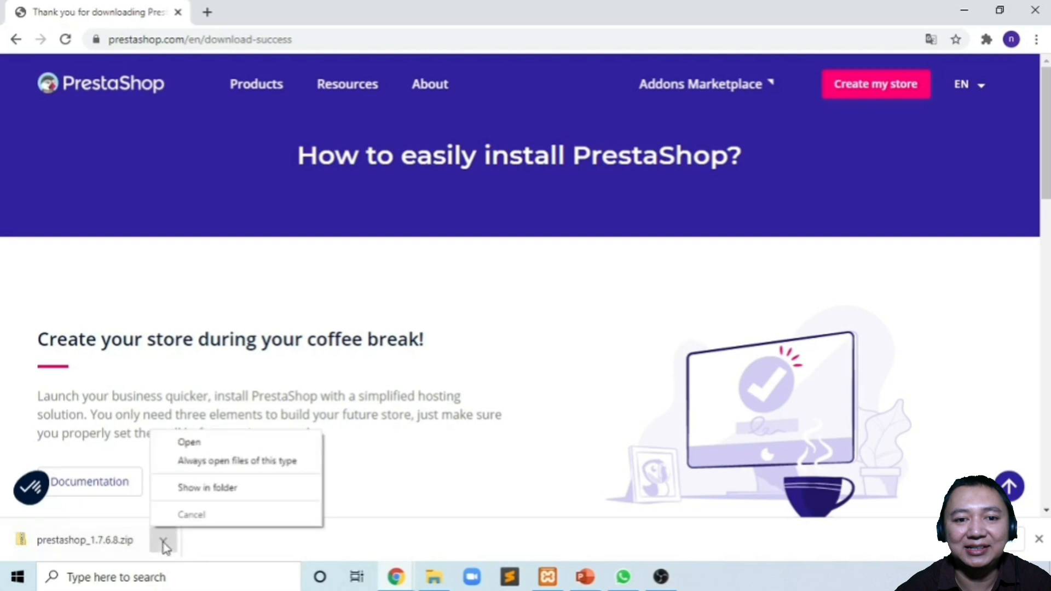
- Reveal prestashop_1.7.6.8.zip in the Downloads folder and bring up the XAMPP Control Panel
{"action": "left_click", "coordinate": [215, 488]}
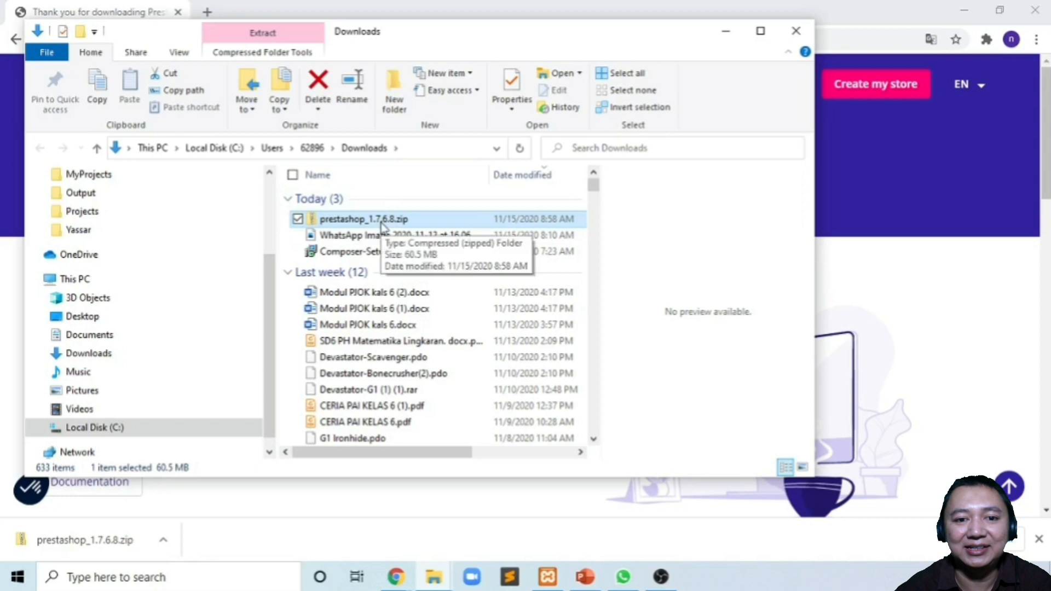
{"action": "left_click", "coordinate": [548, 572]}
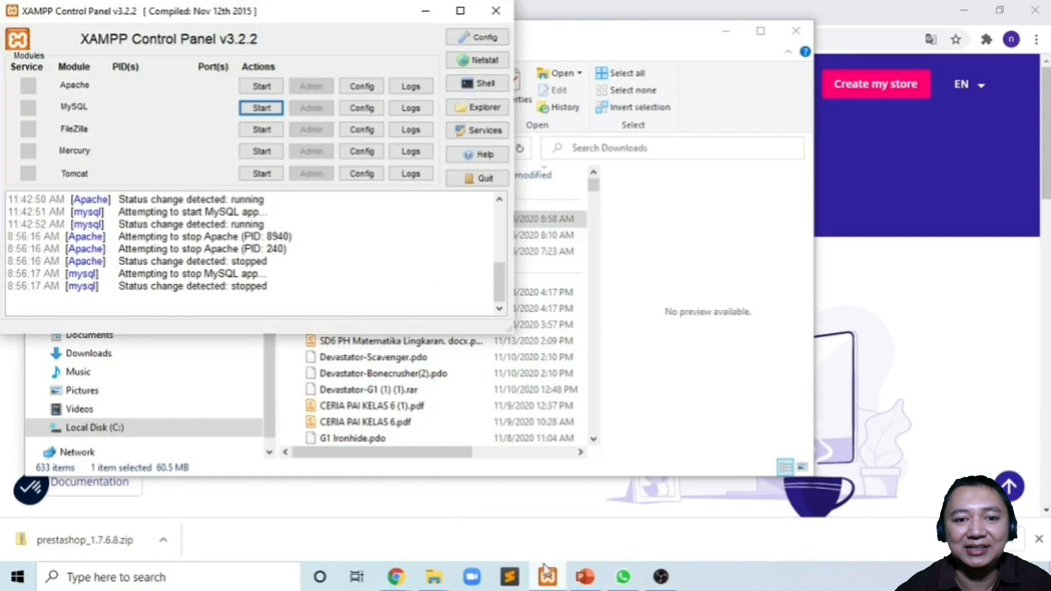
- Start the Apache and MySQL services, then minimize XAMPP to return to Downloads
{"action": "left_click", "coordinate": [261, 88]}
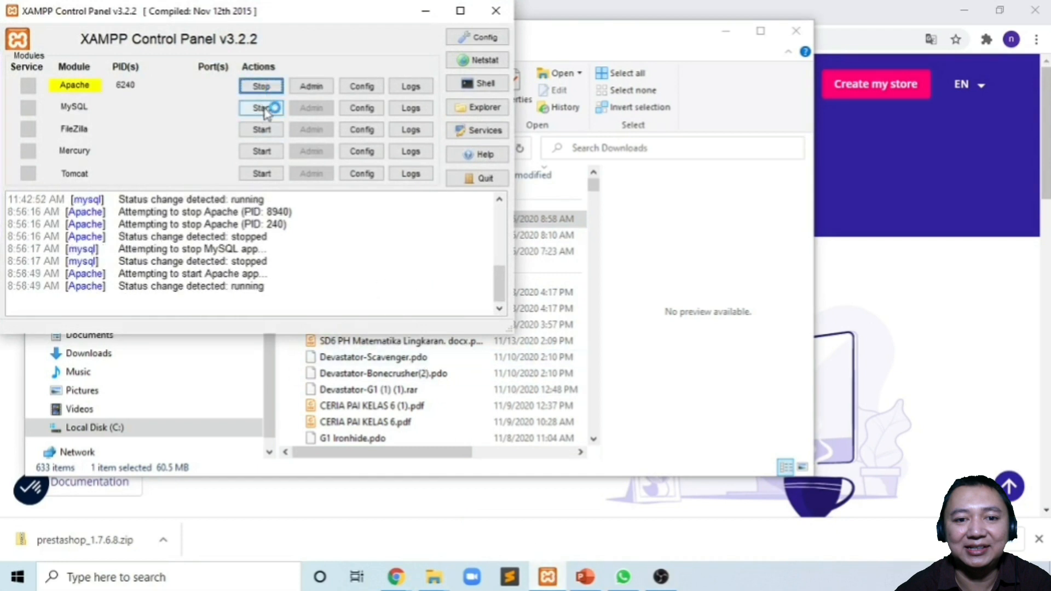
{"action": "left_click", "coordinate": [262, 108]}
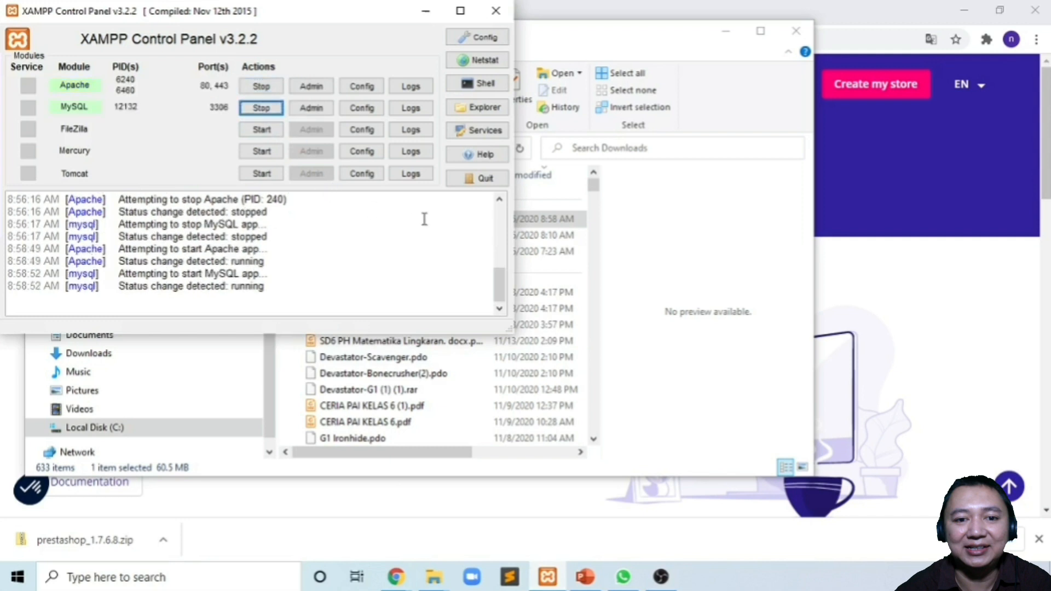
{"action": "left_click", "coordinate": [425, 11]}
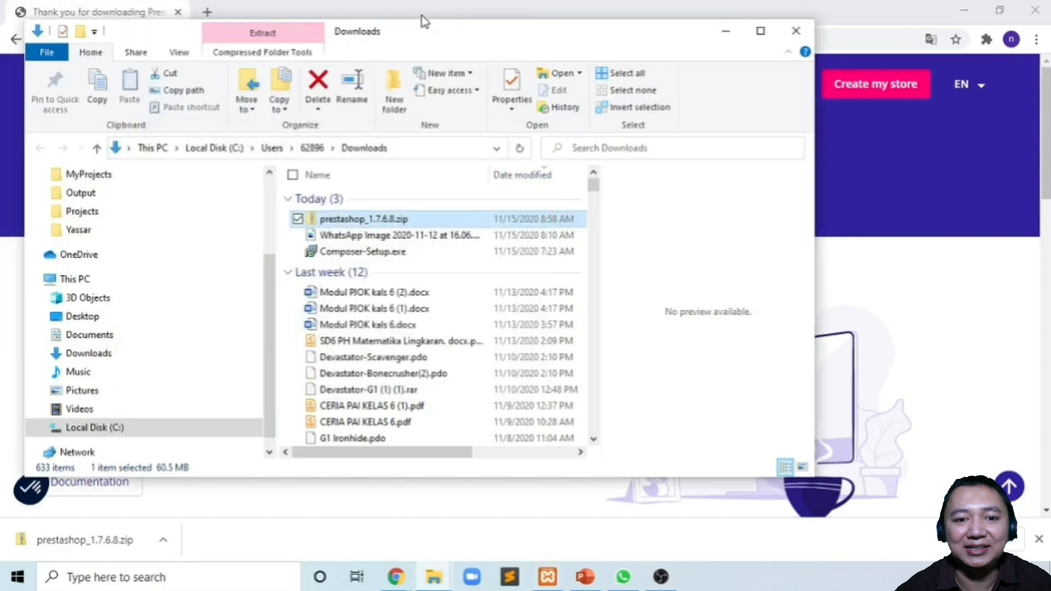
- Cut prestashop_1.7.6.8.zip from Downloads and select it in C:\xampp\htdocs
{"action": "right_click", "coordinate": [385, 218]}
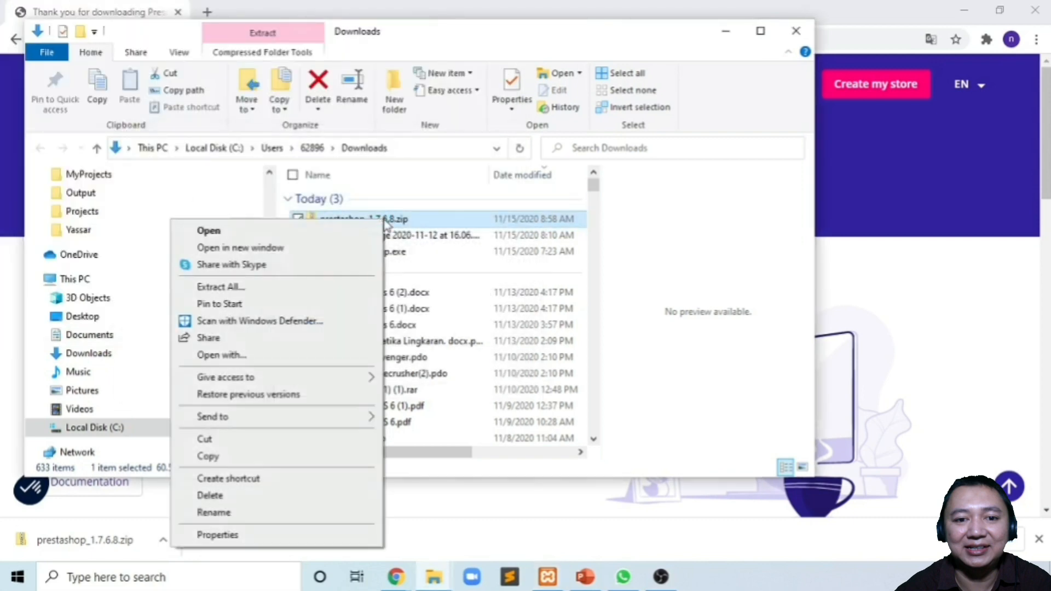
{"action": "left_click", "coordinate": [261, 440]}
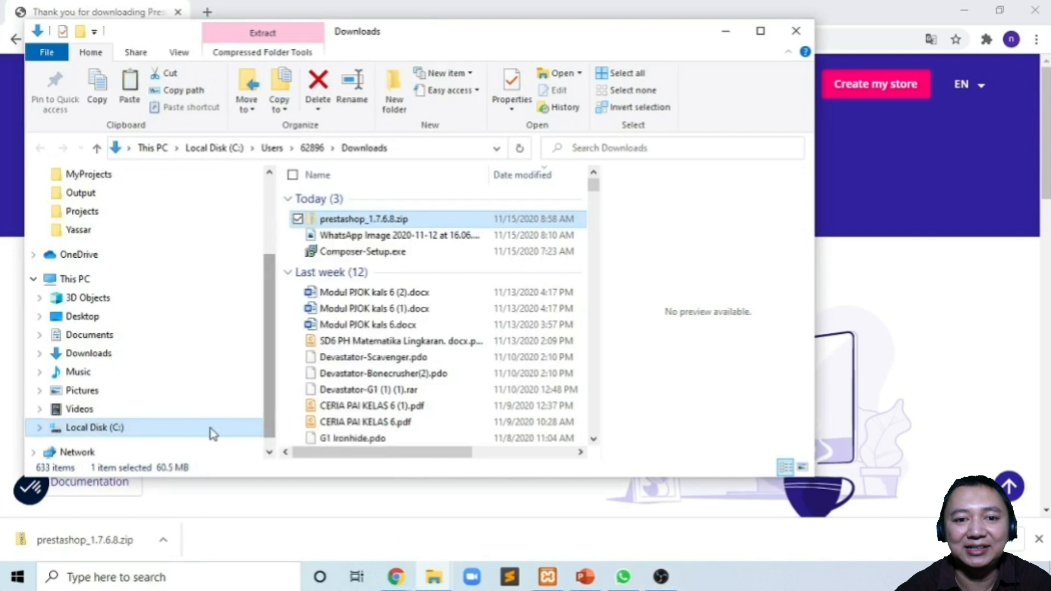
{"action": "left_click", "coordinate": [196, 431]}
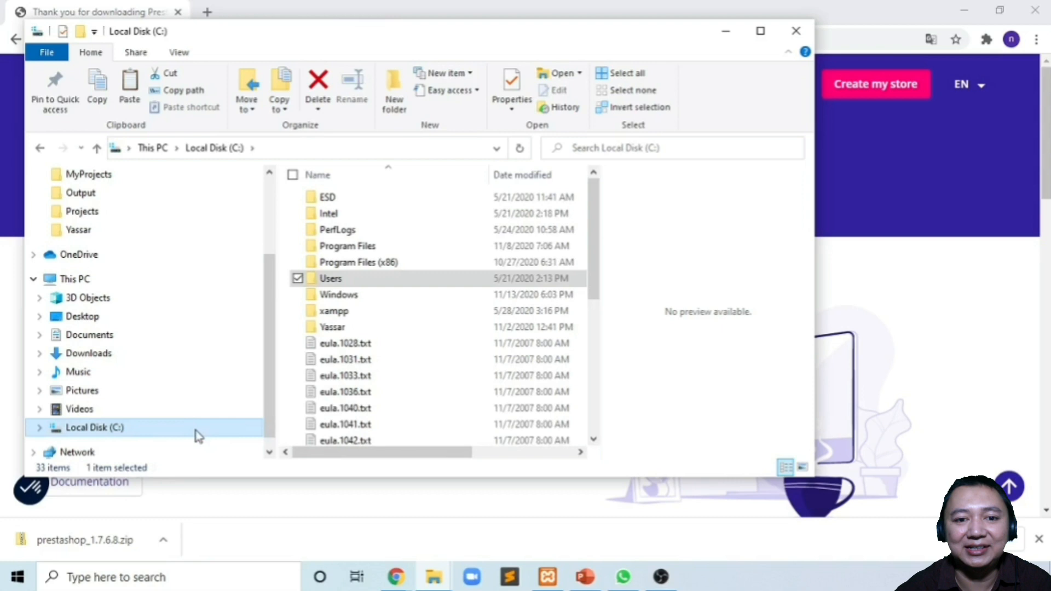
{"action": "double_click", "coordinate": [359, 312]}
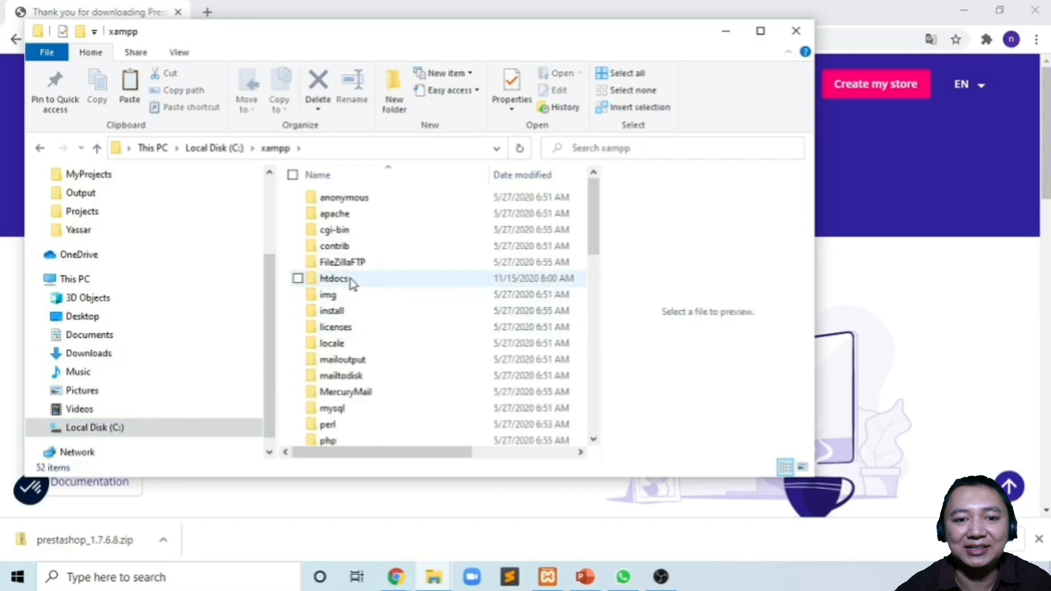
{"action": "double_click", "coordinate": [334, 279]}
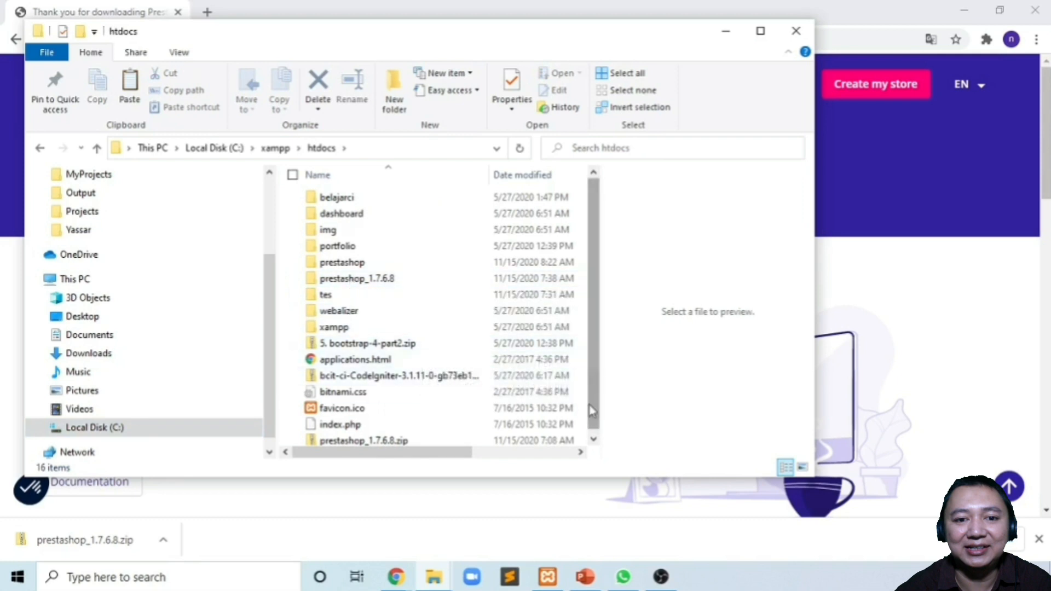
{"action": "left_click", "coordinate": [594, 439]}
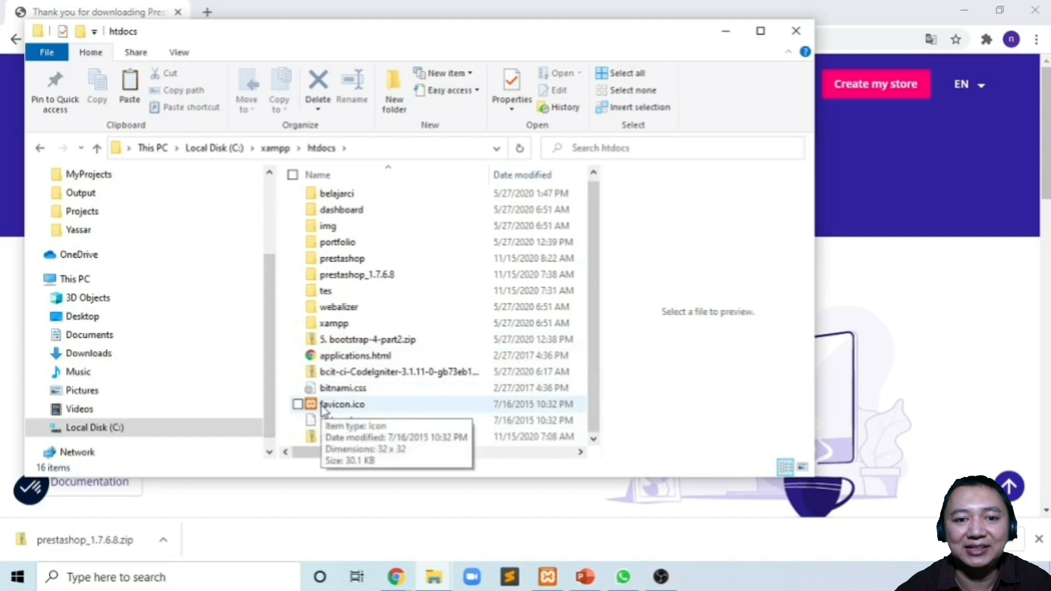
{"action": "left_click", "coordinate": [363, 438]}
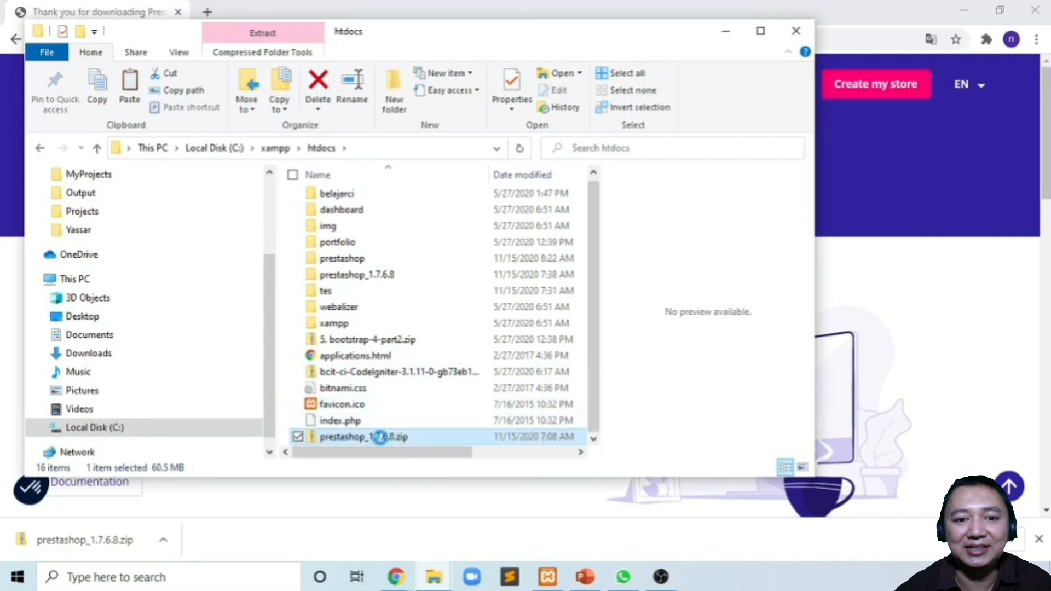
- Extract prestashop_1.7.6.8.zip into the prestashop_1.7.6.8 folder, overwriting existing files, and open it
{"action": "right_click", "coordinate": [379, 437]}
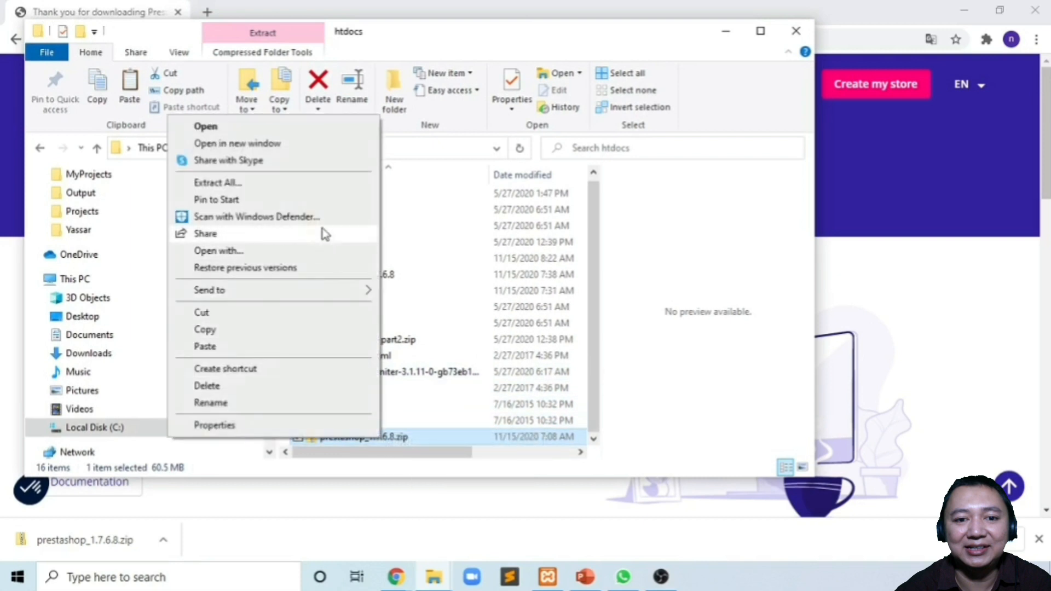
{"action": "left_click", "coordinate": [322, 186]}
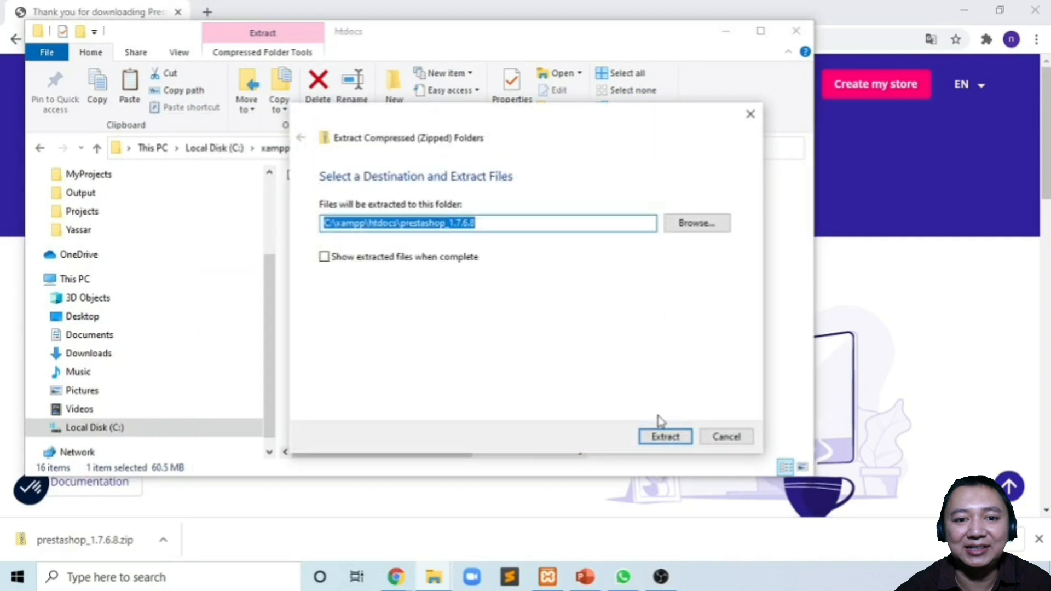
{"action": "left_click", "coordinate": [665, 437]}
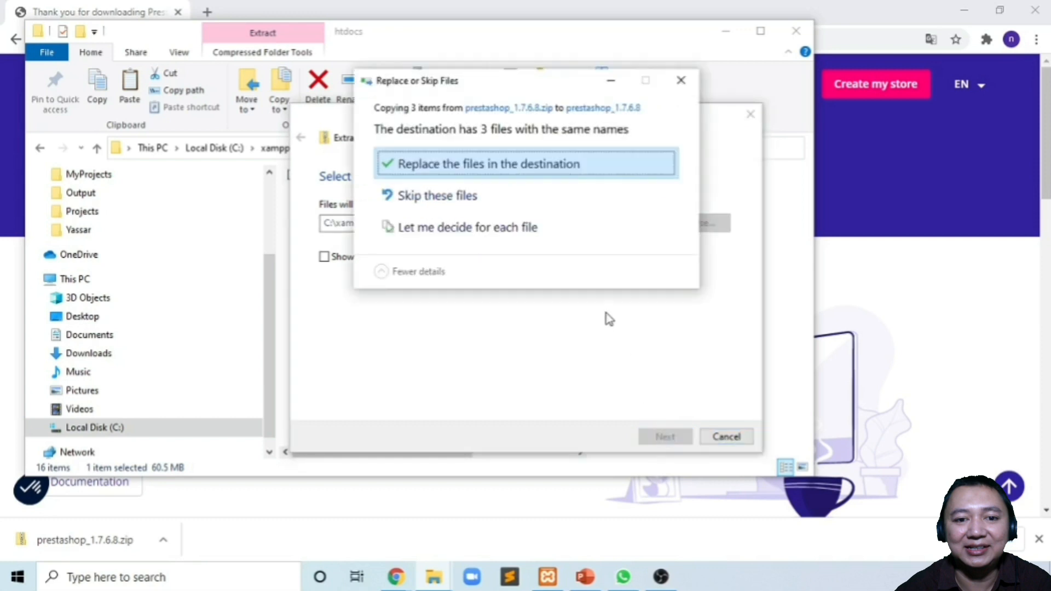
{"action": "left_click", "coordinate": [516, 169]}
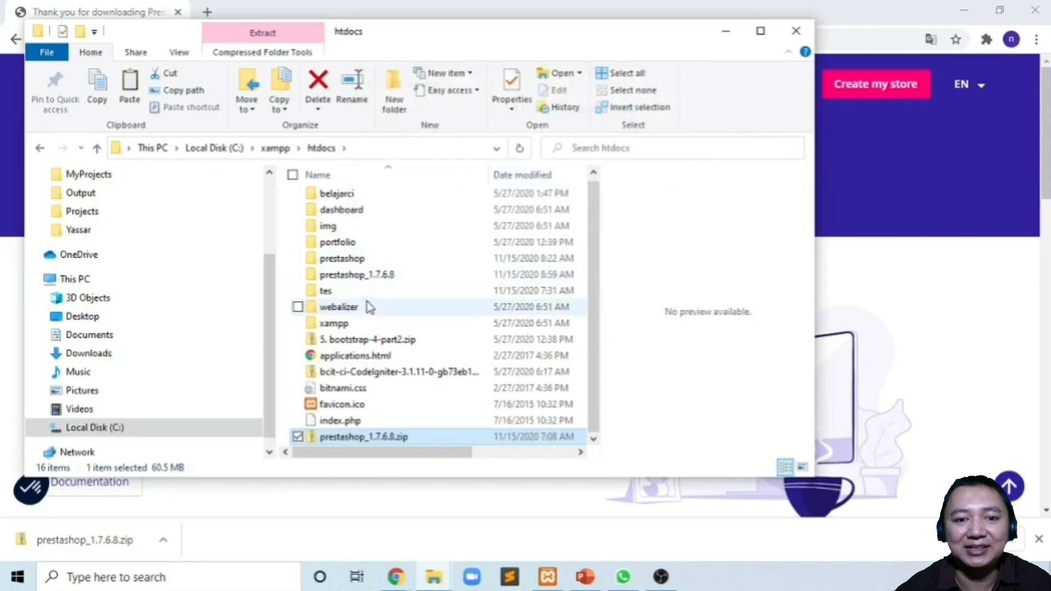
{"action": "double_click", "coordinate": [383, 277]}
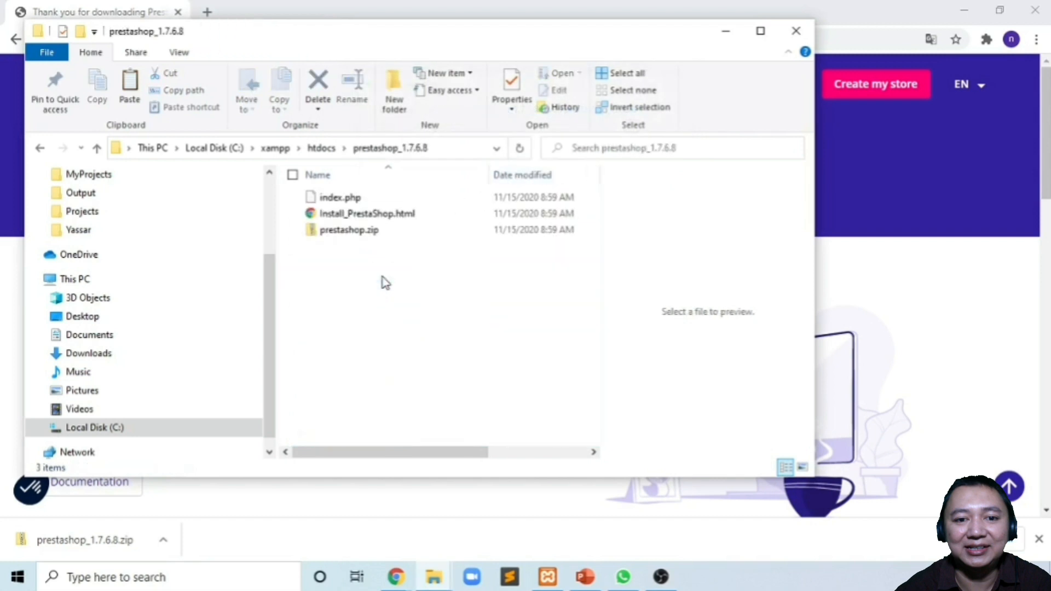
- Begin extracting prestashop.zip and remove prestashop_1.7.6.8 from the destination path
{"action": "right_click", "coordinate": [372, 233]}
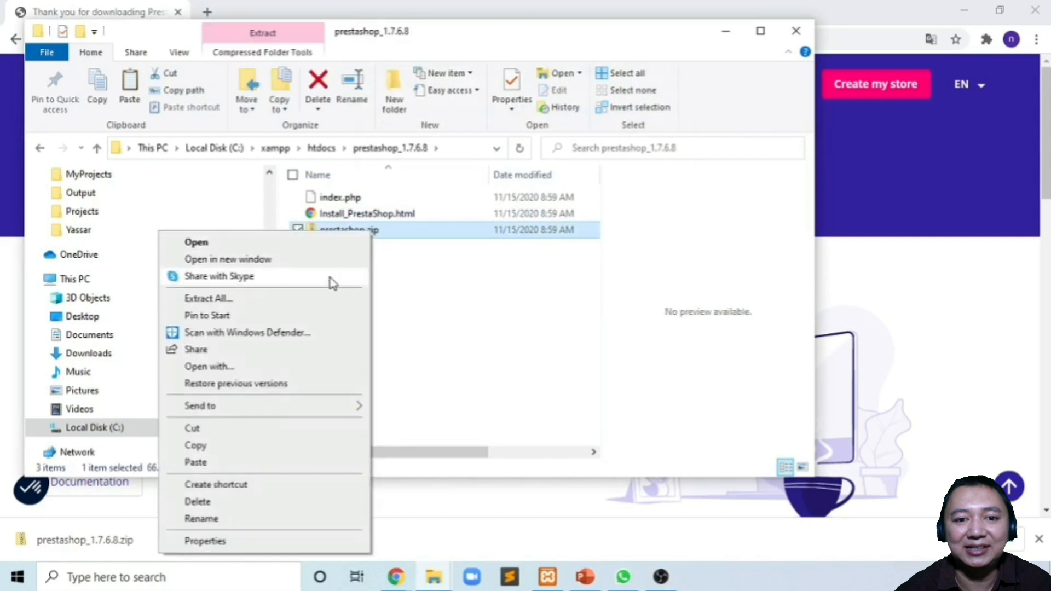
{"action": "left_click", "coordinate": [300, 301]}
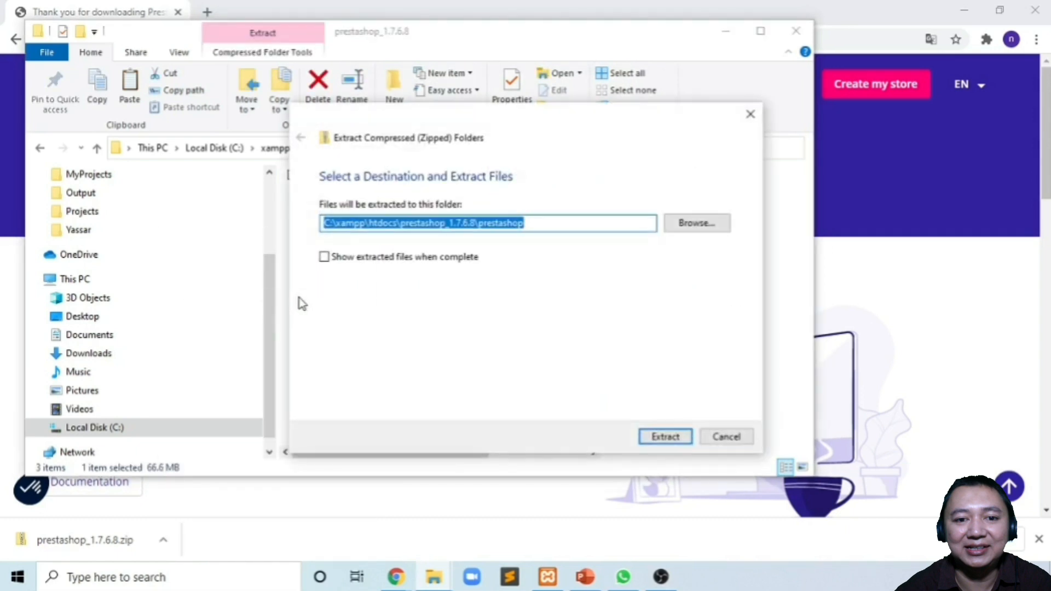
{"action": "left_click", "coordinate": [400, 223]}
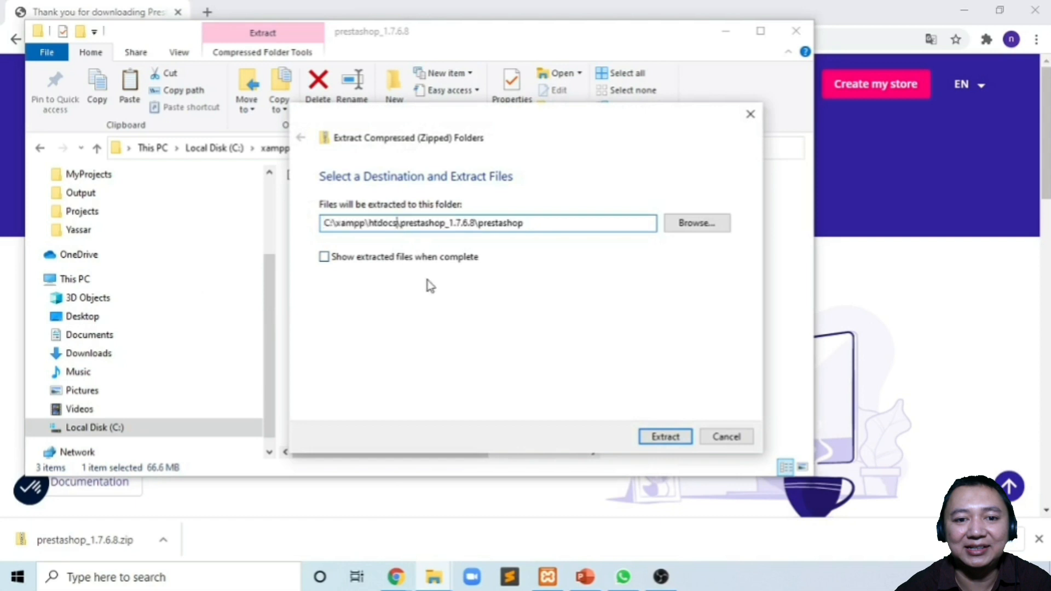
{"action": "key", "text": "shift+Right"}
{"action": "key", "text": "shift+Right"}
{"action": "key", "text": "shift+Right"}
{"action": "key", "text": "shift+Right"}
{"action": "key", "text": "shift+Right"}
{"action": "key", "text": "shift+Right"}
{"action": "key", "text": "shift+Right"}
{"action": "key", "text": "shift+Right"}
{"action": "key", "text": "shift+Right"}
{"action": "key", "text": "shift+Right"}
{"action": "key", "text": "shift+Right"}
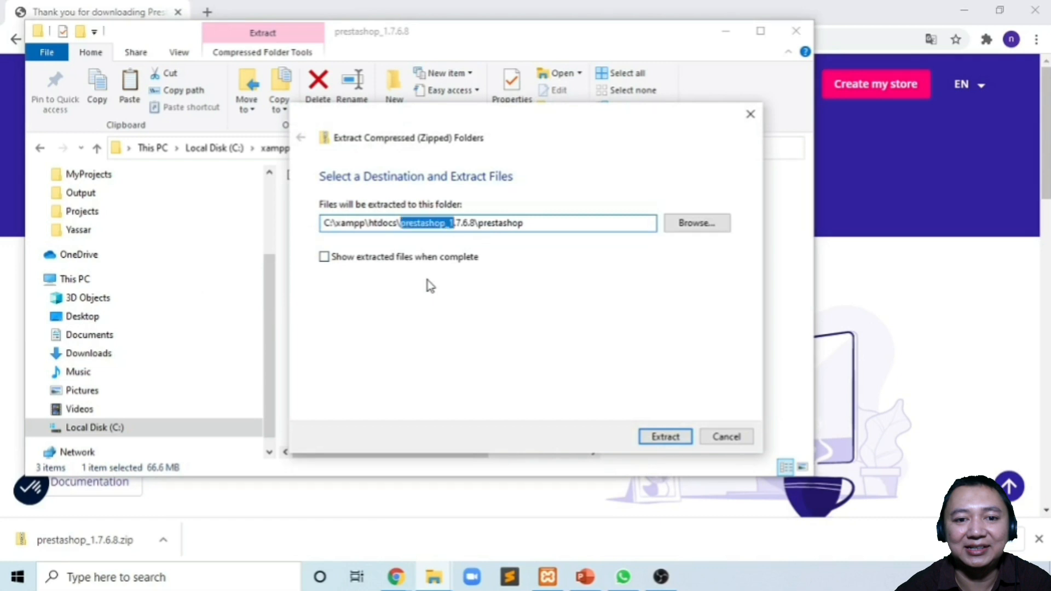
{"action": "key", "text": "shift+Right"}
{"action": "key", "text": "shift+Right"}
{"action": "key", "text": "shift+Right"}
{"action": "key", "text": "BackSpace"}
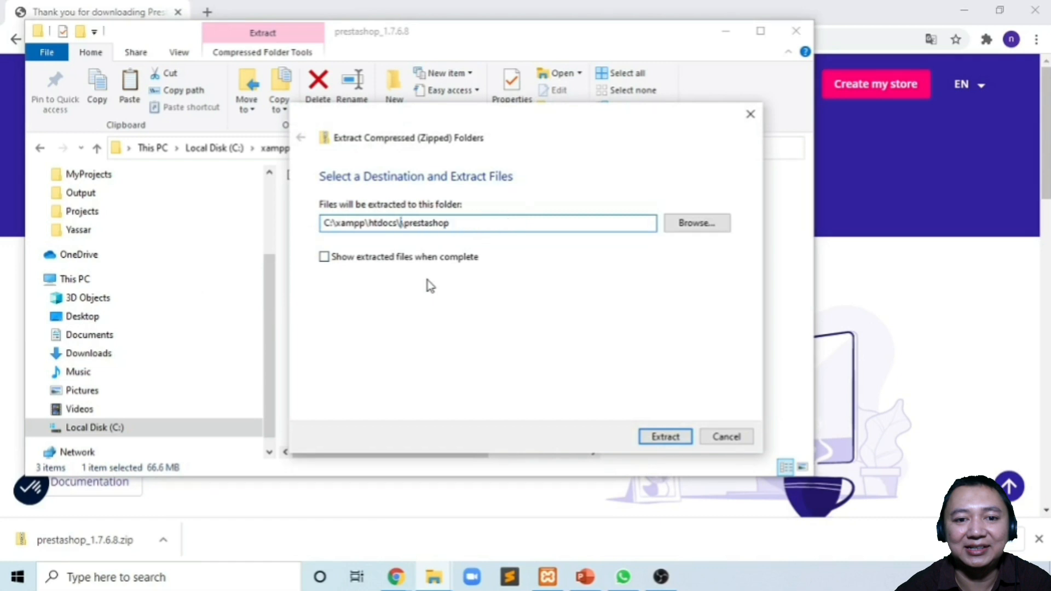
{"action": "key", "text": "BackSpace"}
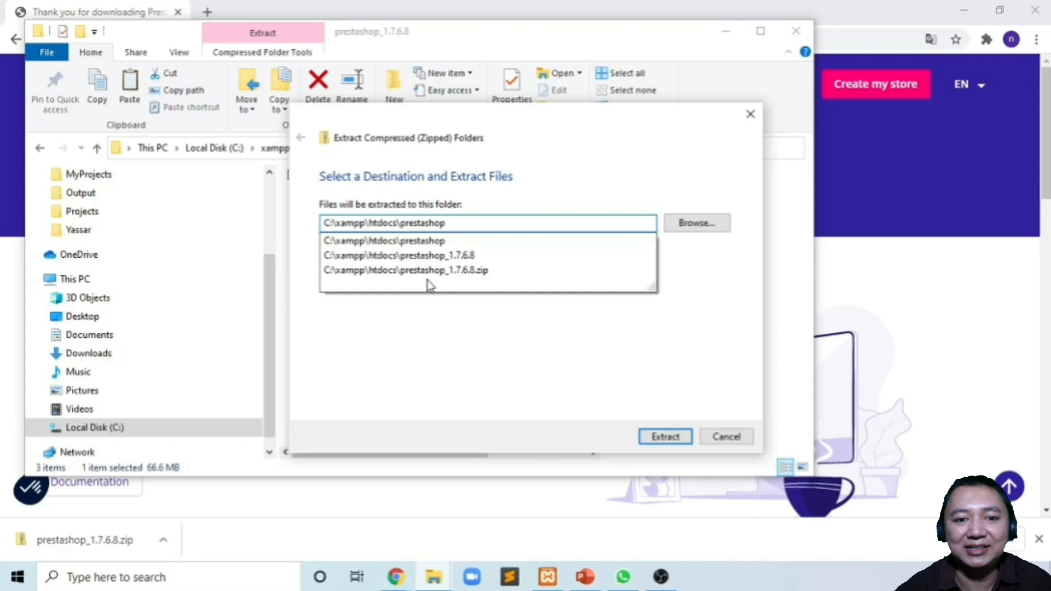
{"action": "left_click", "coordinate": [484, 329]}
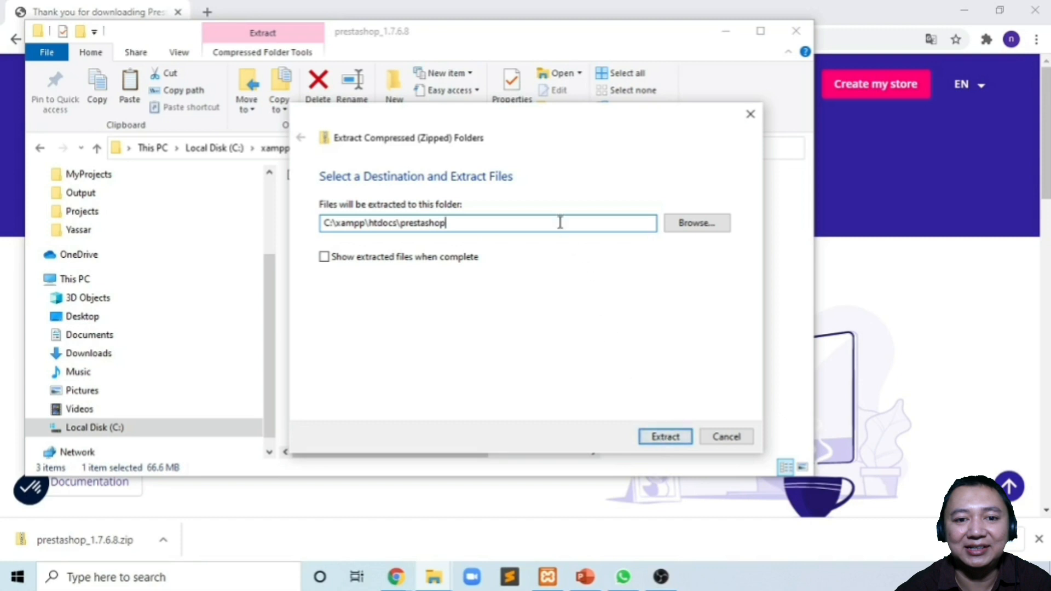
- Extract prestashop.zip into C:\xampp\htdocs\prestashop2, then return to the PrestaShop page in Chrome
{"action": "type", "text": "2"}
{"action": "left_click", "coordinate": [664, 438]}
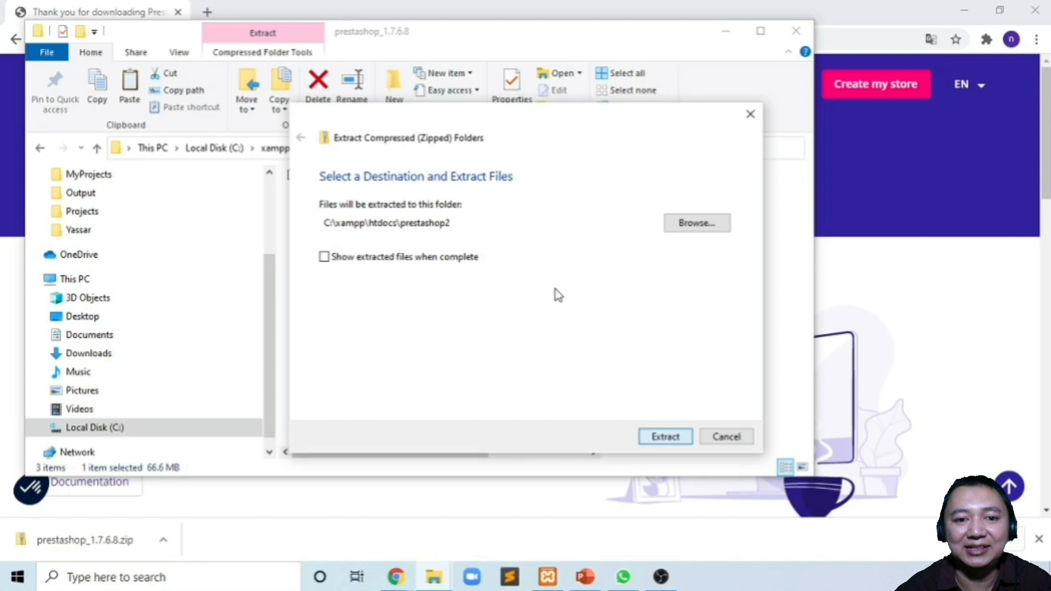
{"action": "key", "text": "Return"}
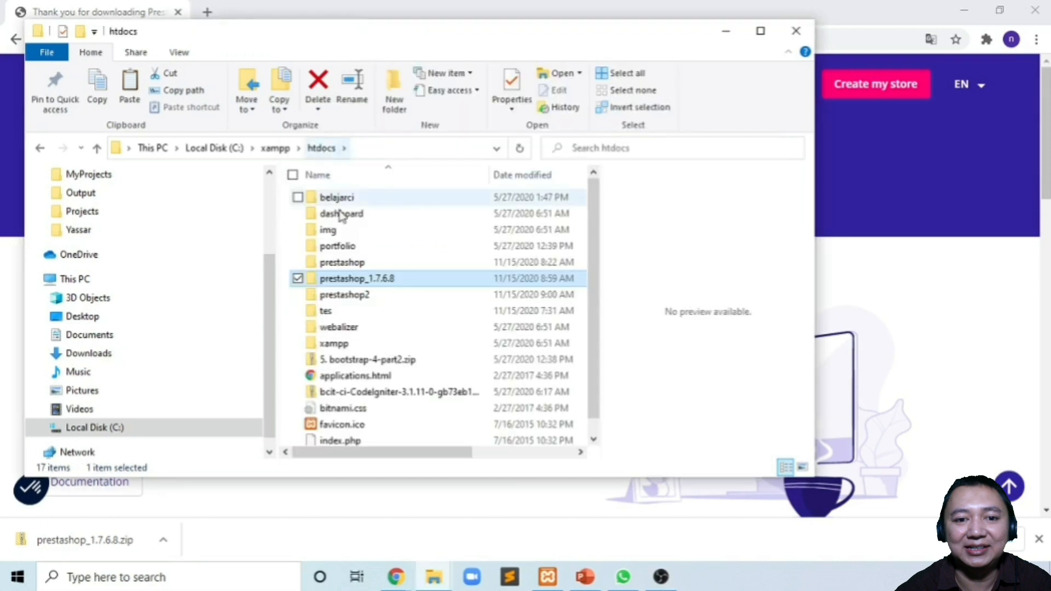
{"action": "left_click", "coordinate": [355, 266]}
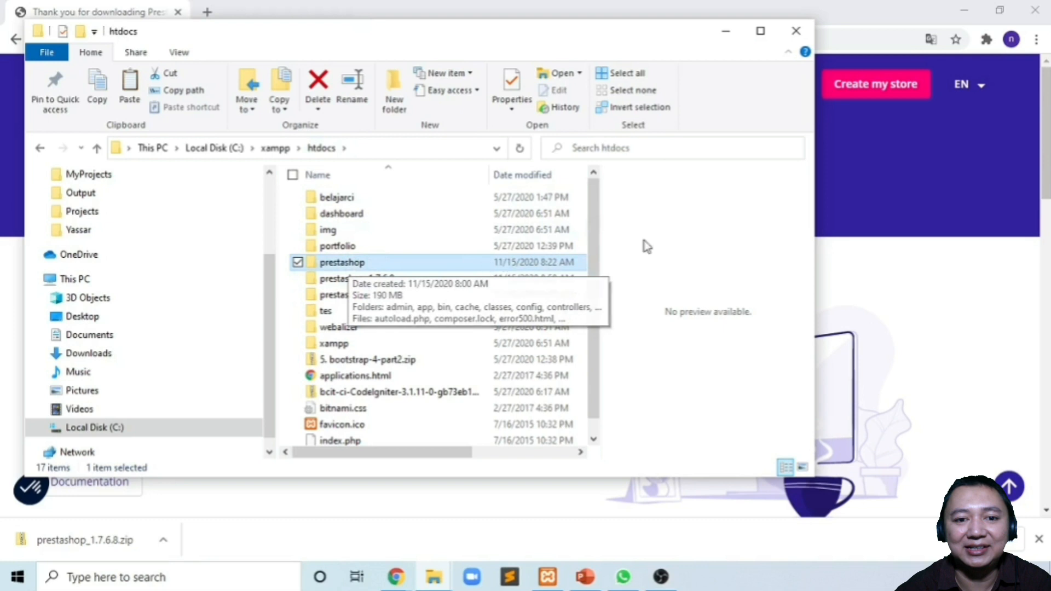
{"action": "left_click", "coordinate": [872, 248]}
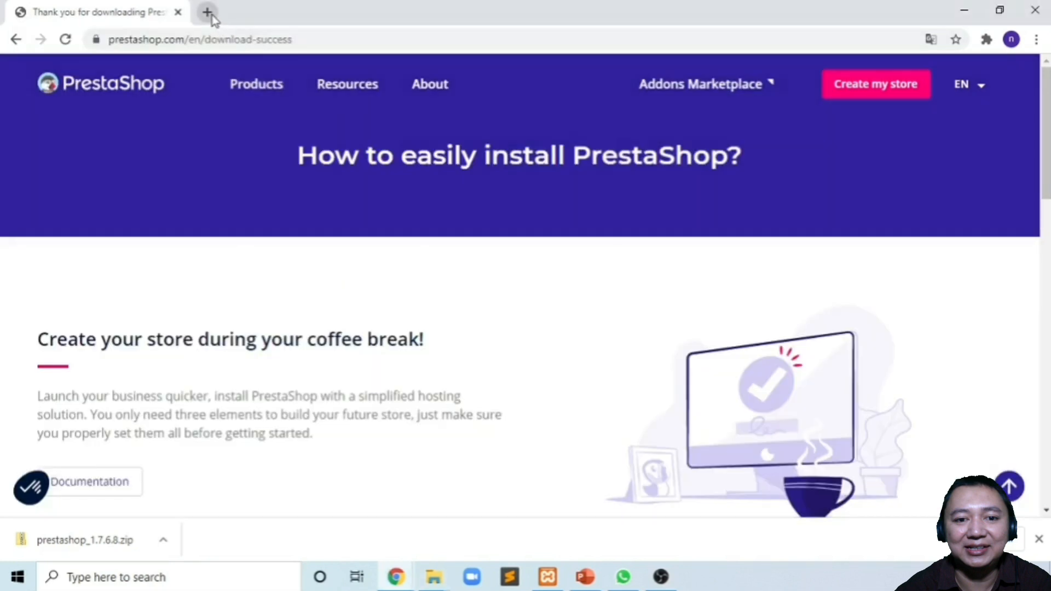
- Load localhost/prestashop in a new Chrome tab
{"action": "left_click", "coordinate": [208, 12]}
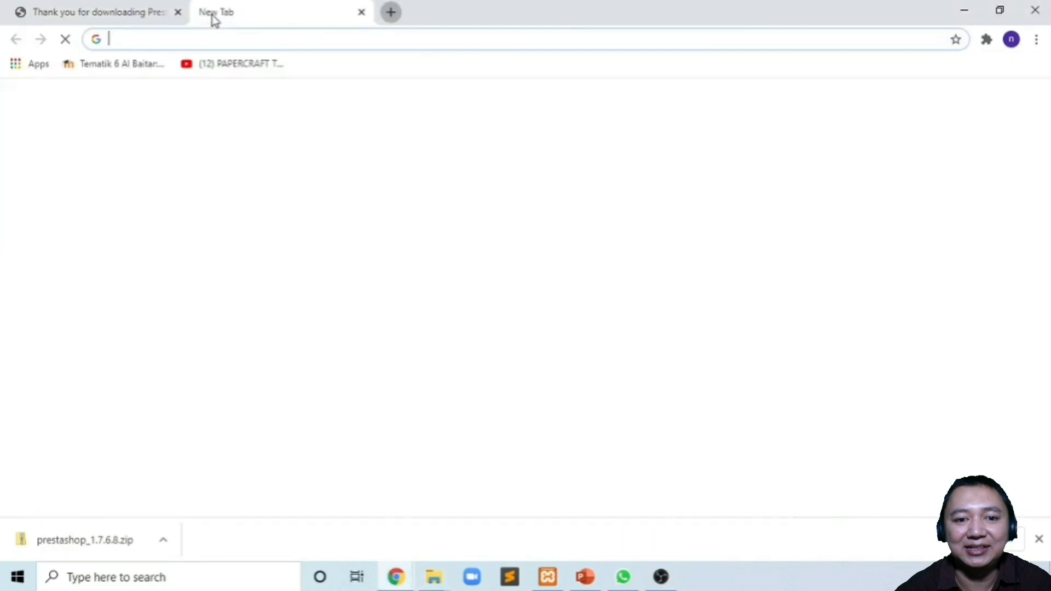
{"action": "left_click", "coordinate": [243, 41]}
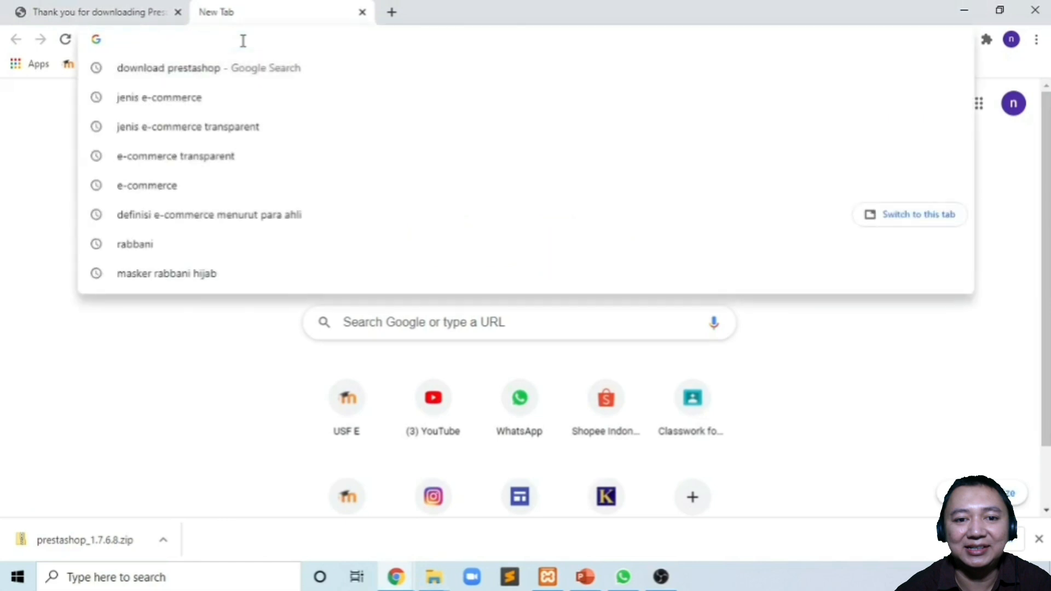
{"action": "type", "text": "lo"}
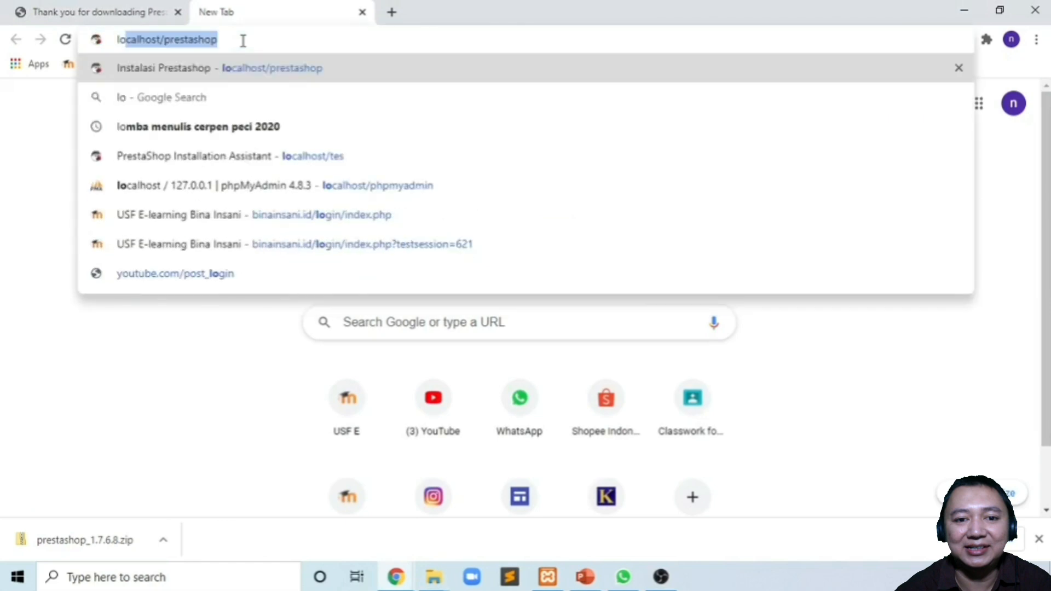
{"action": "key", "text": "Right"}
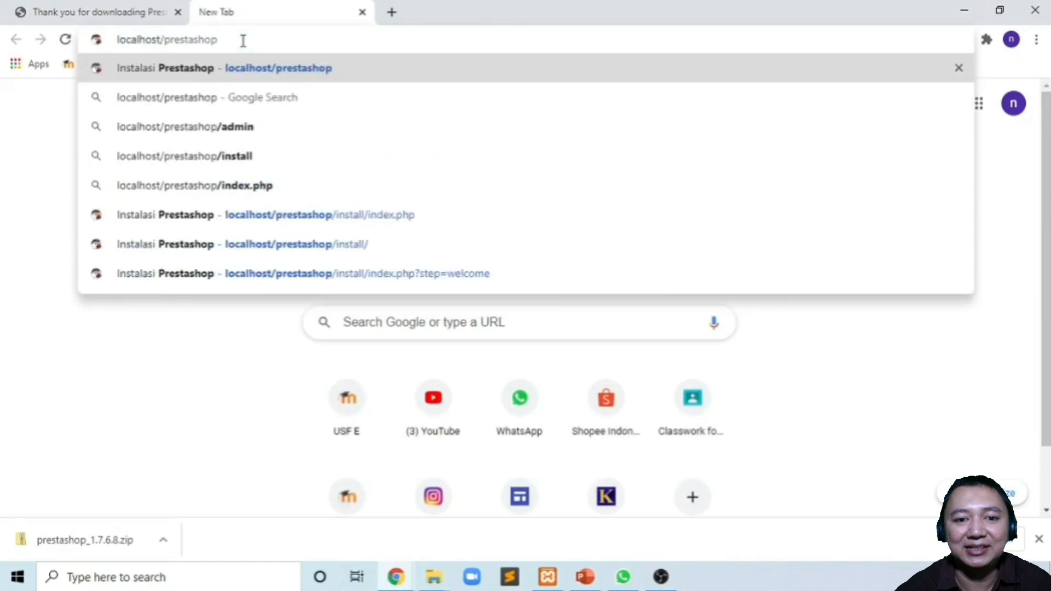
{"action": "key", "text": "Return"}
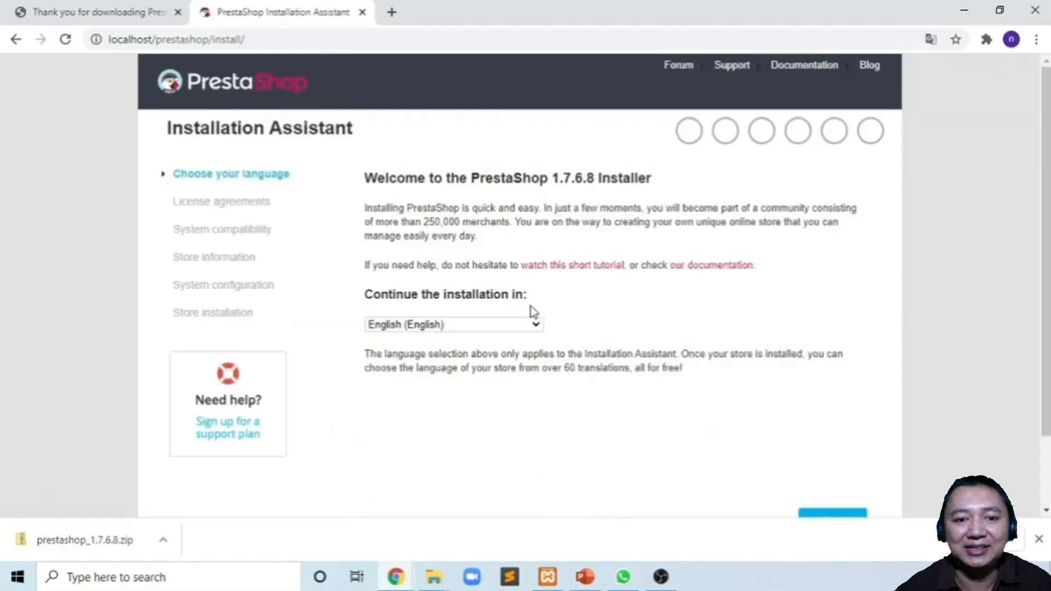
- Choose Indonesia (Indonesia) as the installer language and scroll down to Berikutnya
{"action": "left_click", "coordinate": [520, 327]}
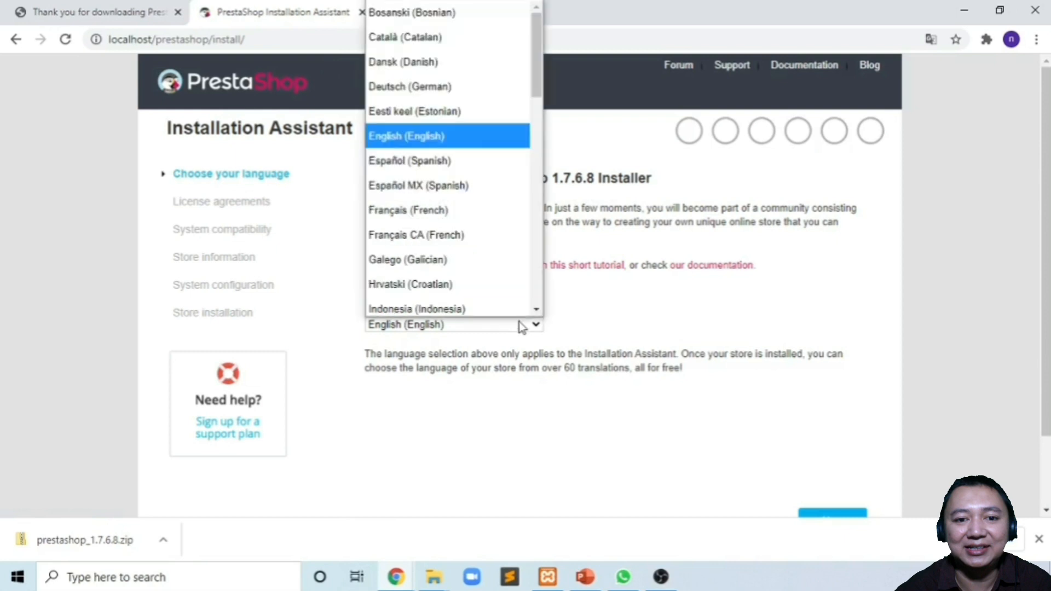
{"action": "left_click", "coordinate": [490, 298]}
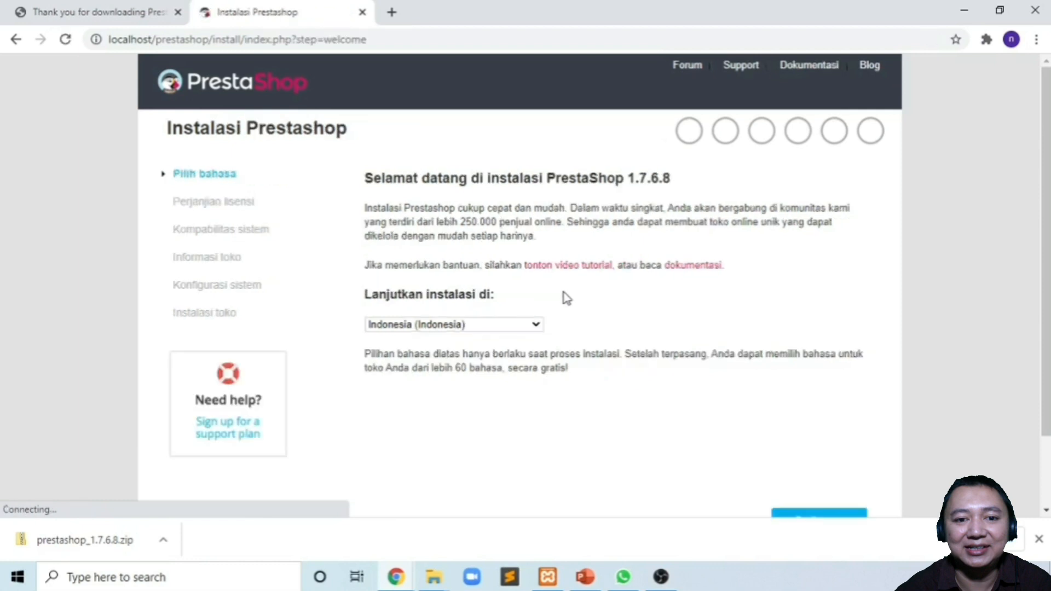
{"action": "scroll", "coordinate": [671, 385], "scroll_direction": "down", "scroll_amount": 2}
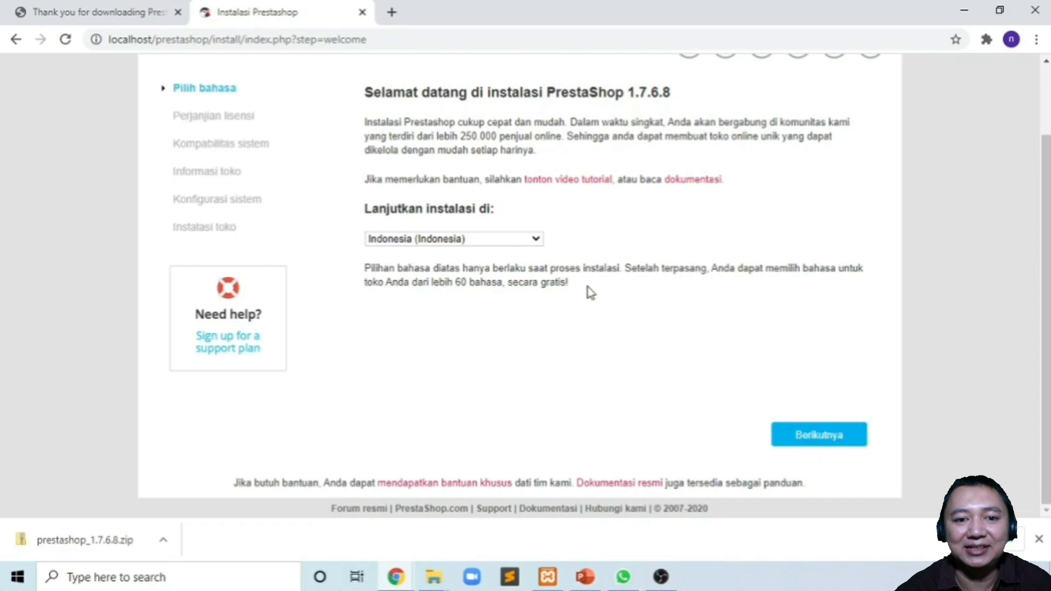
- Accept the licence with 'Saya setuju dengan syarat' and continue to the compatibility check
{"action": "left_click", "coordinate": [821, 439]}
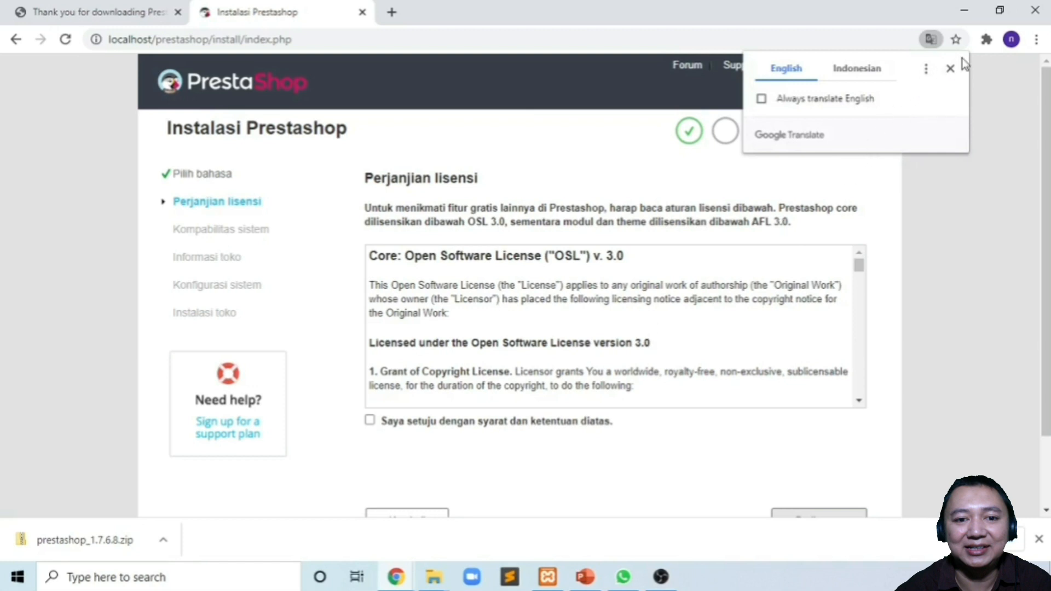
{"action": "left_click", "coordinate": [950, 70]}
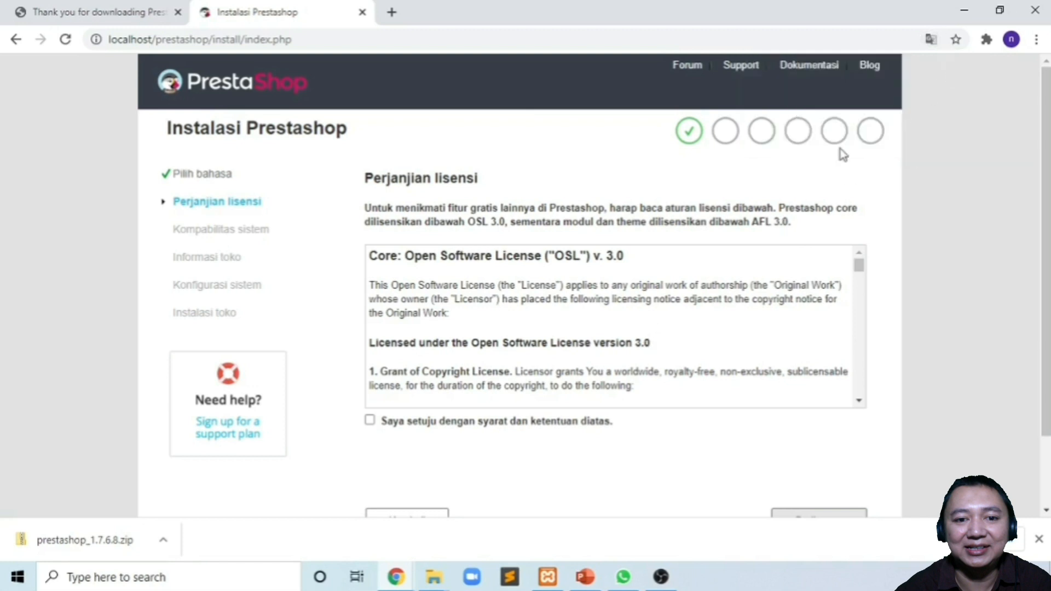
{"action": "left_click", "coordinate": [371, 422]}
{"action": "scroll", "coordinate": [563, 429], "scroll_direction": "down", "scroll_amount": 2}
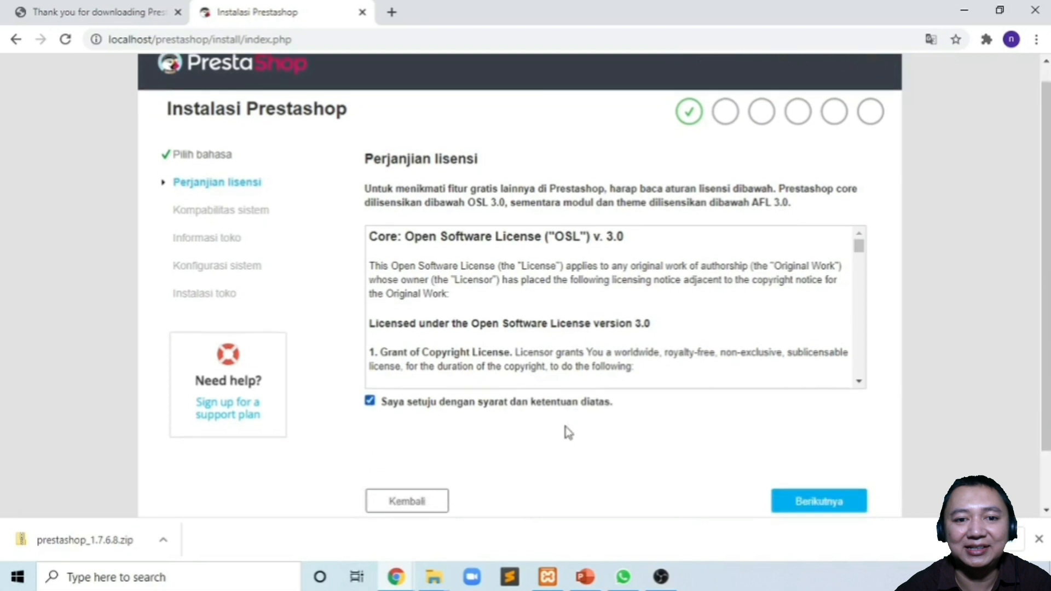
{"action": "left_click", "coordinate": [784, 434]}
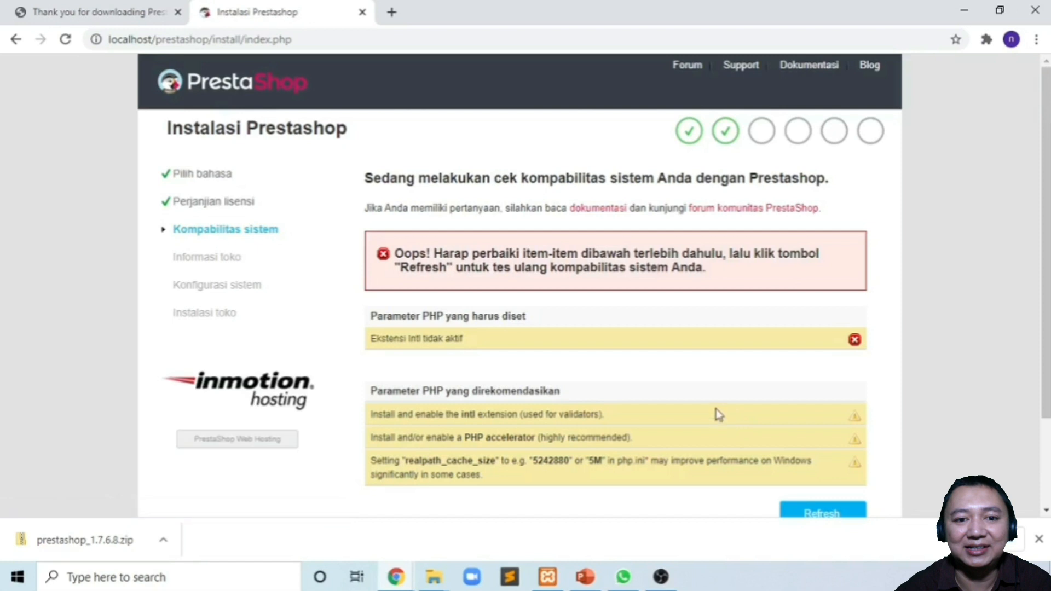
- Open PHP (php.ini) from Apache's Config menu in the XAMPP Control Panel
{"action": "scroll", "coordinate": [710, 395], "scroll_direction": "down", "scroll_amount": 1}
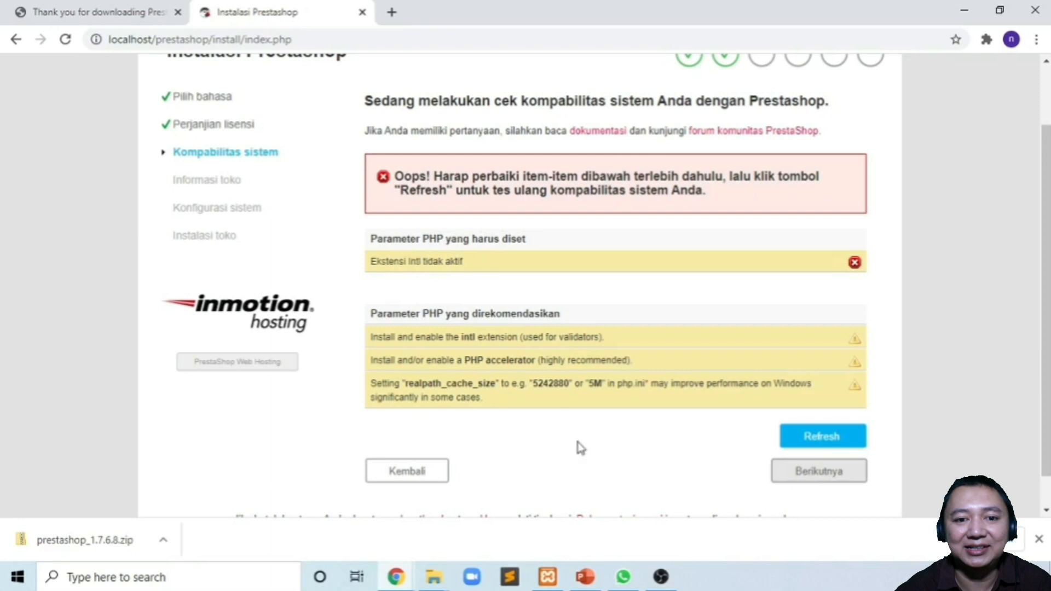
{"action": "mouse_move", "coordinate": [553, 579]}
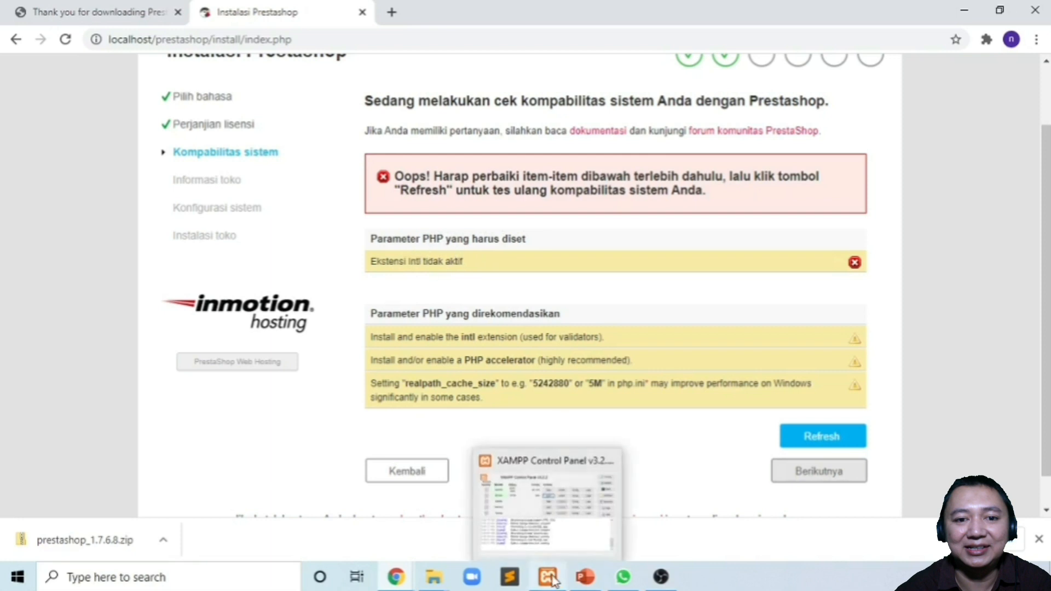
{"action": "left_click", "coordinate": [514, 474]}
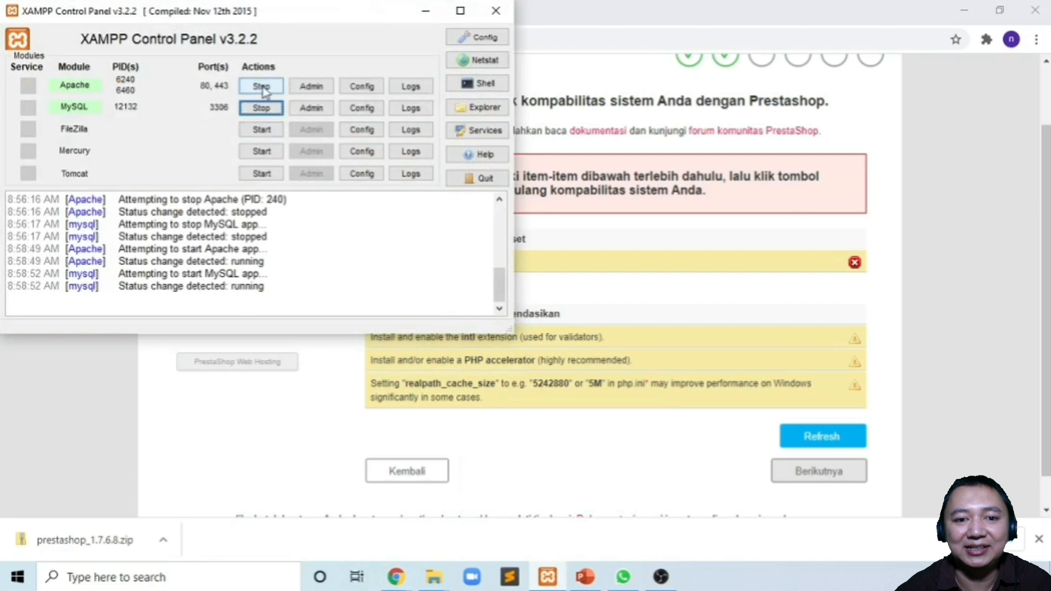
{"action": "left_click", "coordinate": [362, 91]}
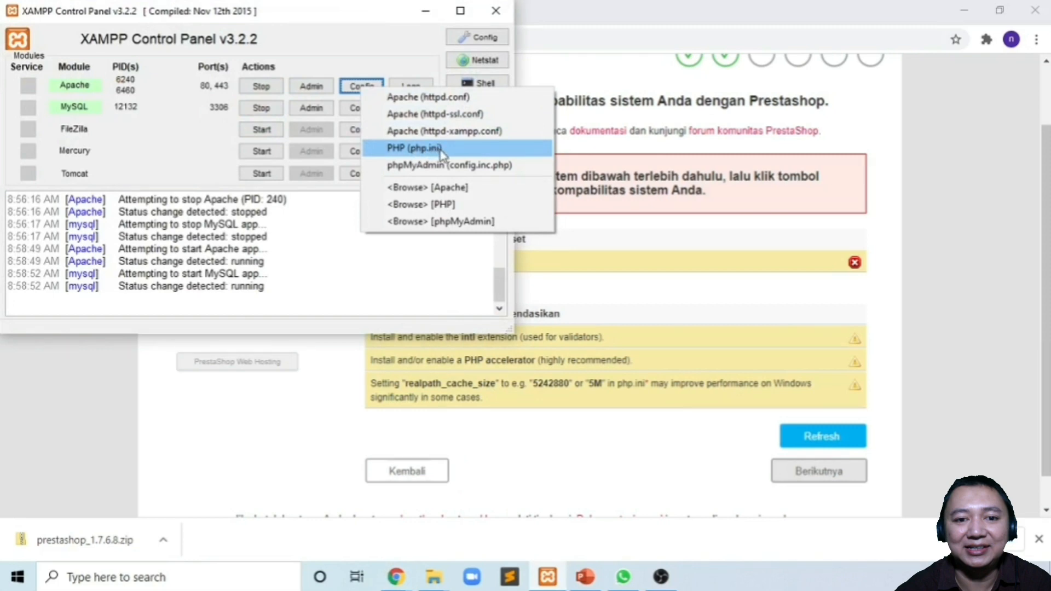
{"action": "left_click", "coordinate": [438, 150]}
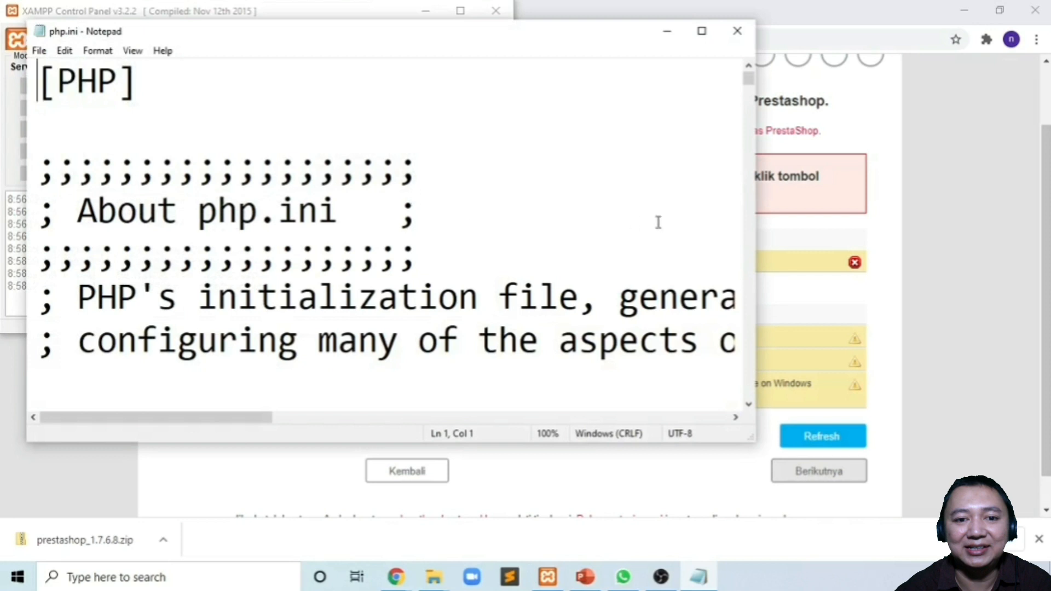
- Copy 'intl' from the installer error and find it in php.ini
{"action": "left_click", "coordinate": [786, 238]}
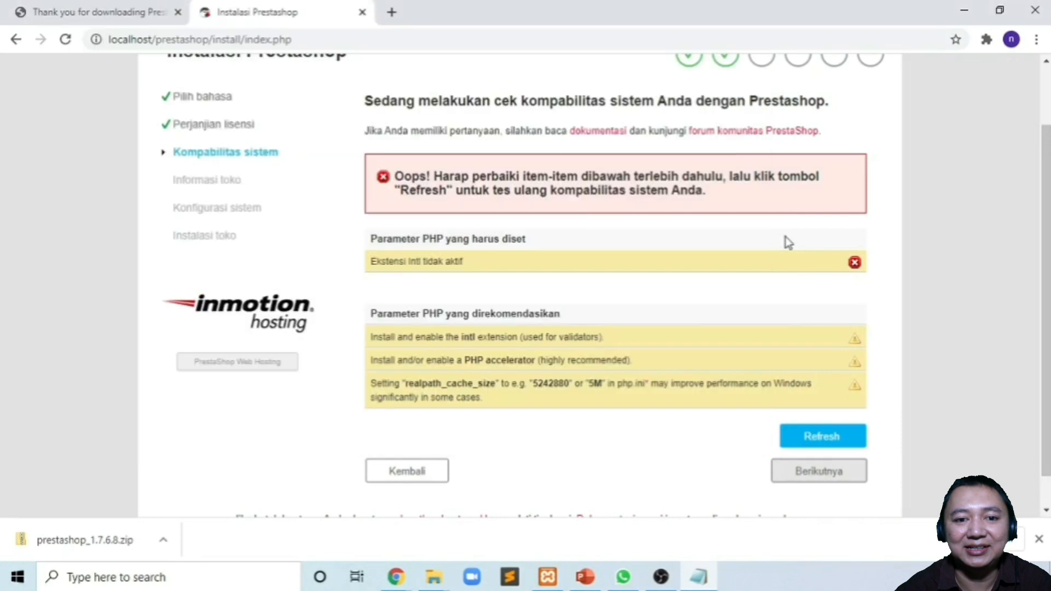
{"action": "double_click", "coordinate": [414, 263]}
{"action": "key", "text": "ctrl+c"}
{"action": "left_click", "coordinate": [709, 582]}
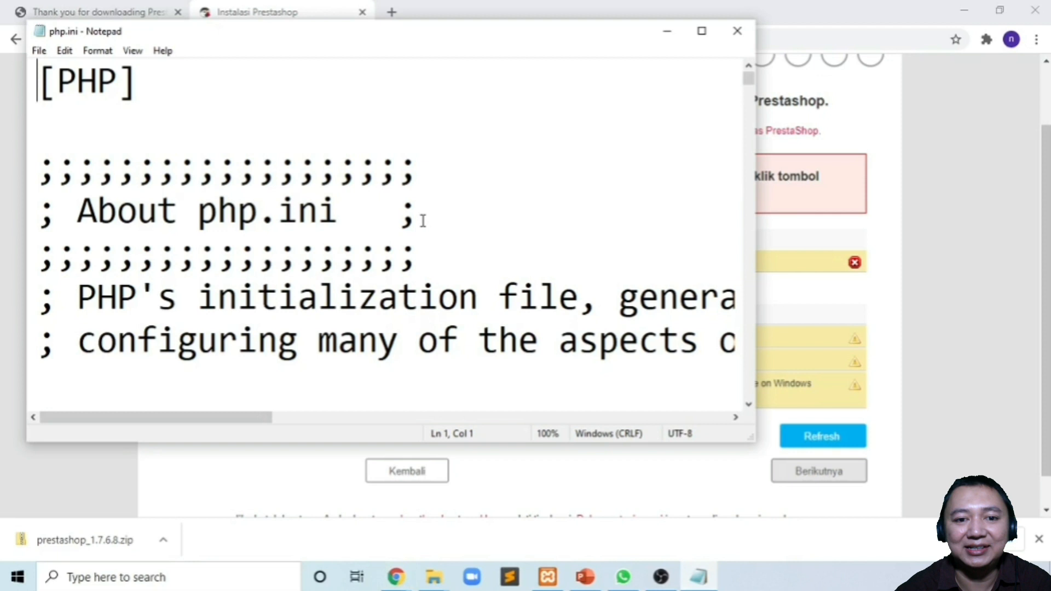
{"action": "key", "text": "ctrl+f"}
{"action": "key", "text": "ctrl+v"}
{"action": "left_click", "coordinate": [232, 230]}
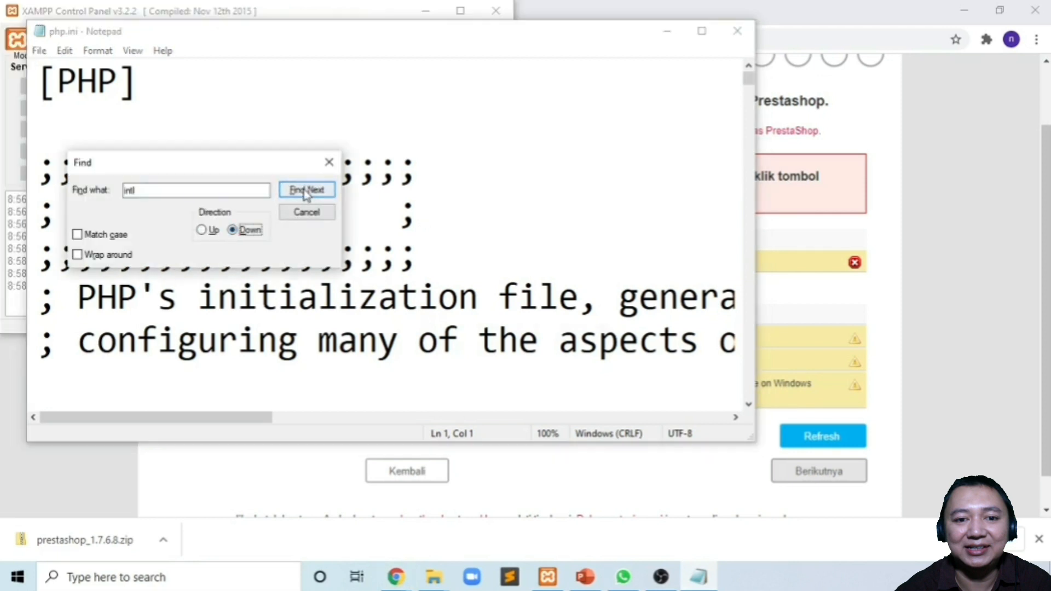
{"action": "left_click", "coordinate": [306, 192]}
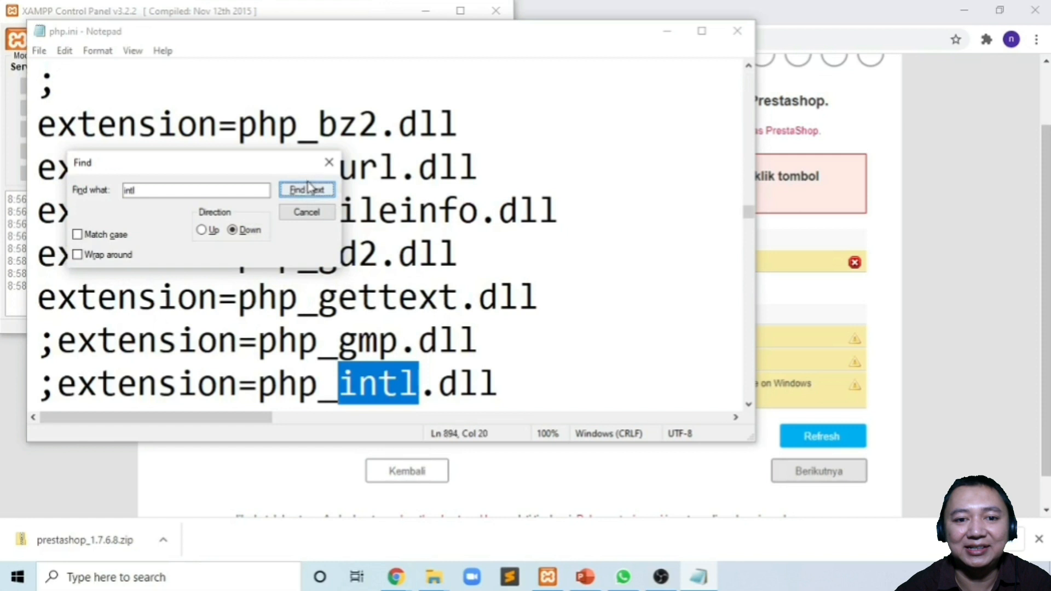
{"action": "left_click", "coordinate": [328, 163]}
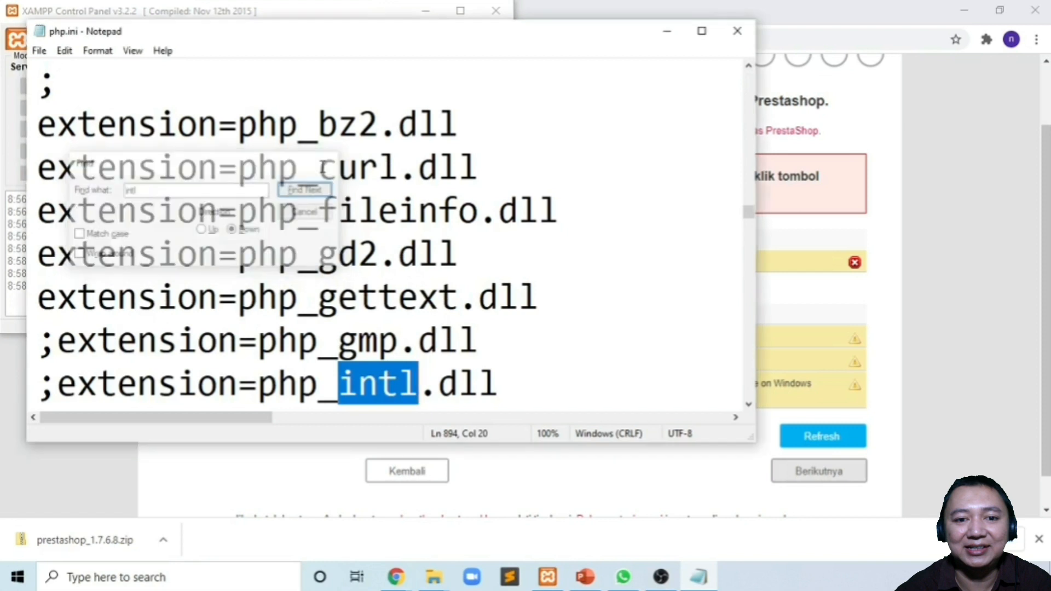
- Remove the leading semicolon from extension=php_intl.dll and save php.ini
{"action": "left_click", "coordinate": [275, 386]}
{"action": "key", "text": "Left"}
{"action": "key", "text": "Left"}
{"action": "key", "text": "Left"}
{"action": "key", "text": "Left"}
{"action": "key", "text": "Left"}
{"action": "key", "text": "Left"}
{"action": "key", "text": "Left"}
{"action": "key", "text": "Left"}
{"action": "key", "text": "Left"}
{"action": "key", "text": "Left"}
{"action": "key", "text": "Left"}
{"action": "key", "text": "Left"}
{"action": "key", "text": "Left"}
{"action": "key", "text": "Left"}
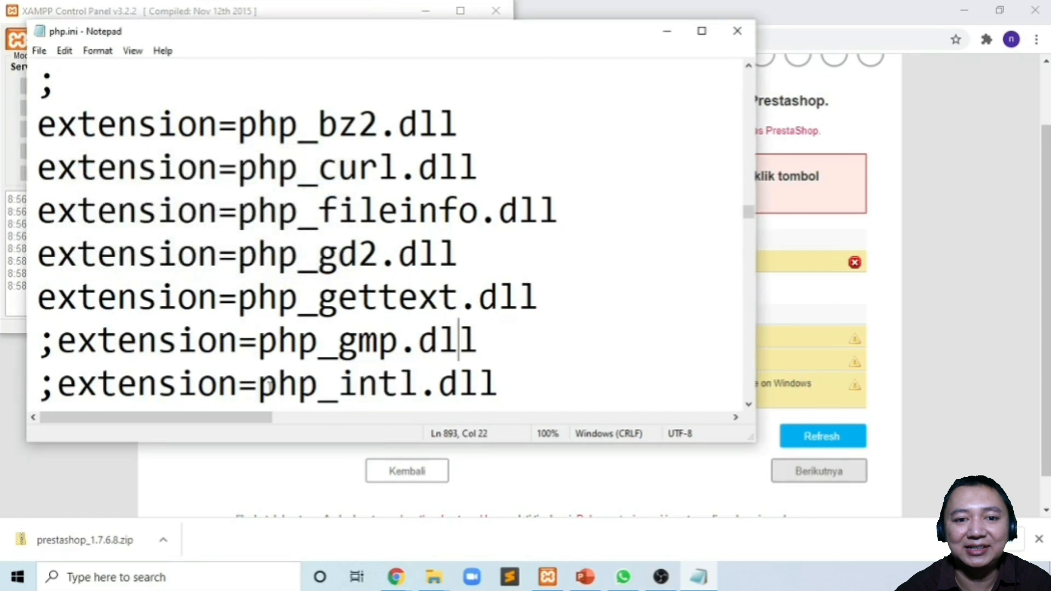
{"action": "key", "text": "Right"}
{"action": "key", "text": "Right"}
{"action": "key", "text": "Right"}
{"action": "key", "text": "BackSpace"}
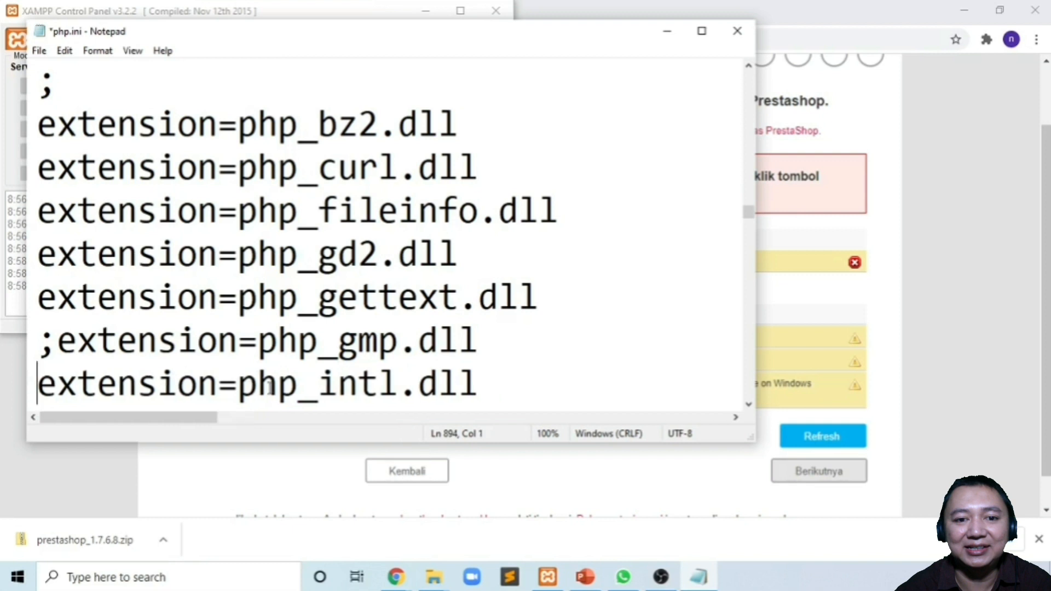
{"action": "key", "text": "ctrl+s"}
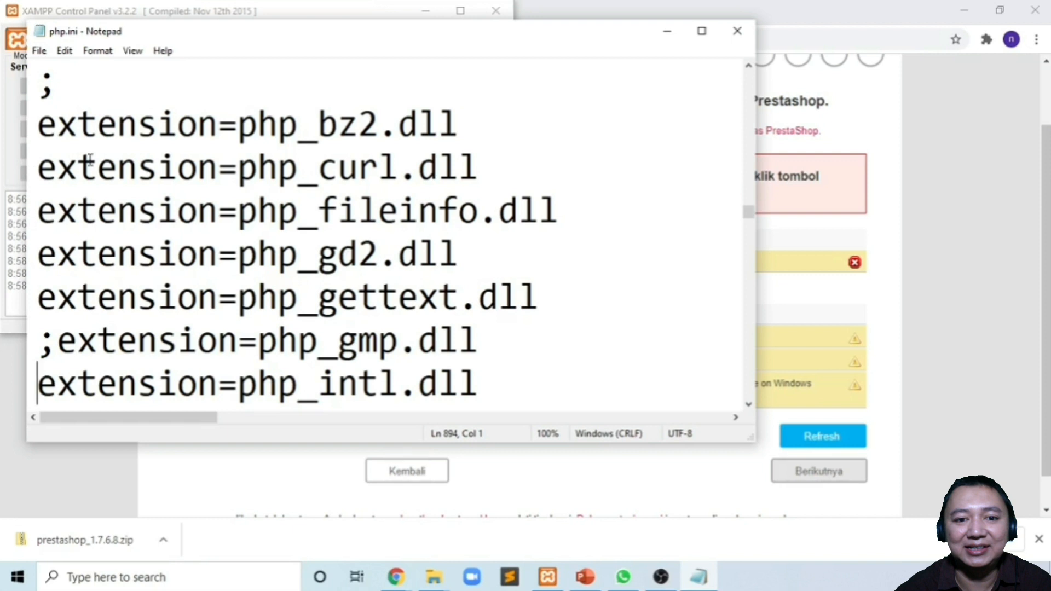
{"action": "left_click", "coordinate": [39, 50]}
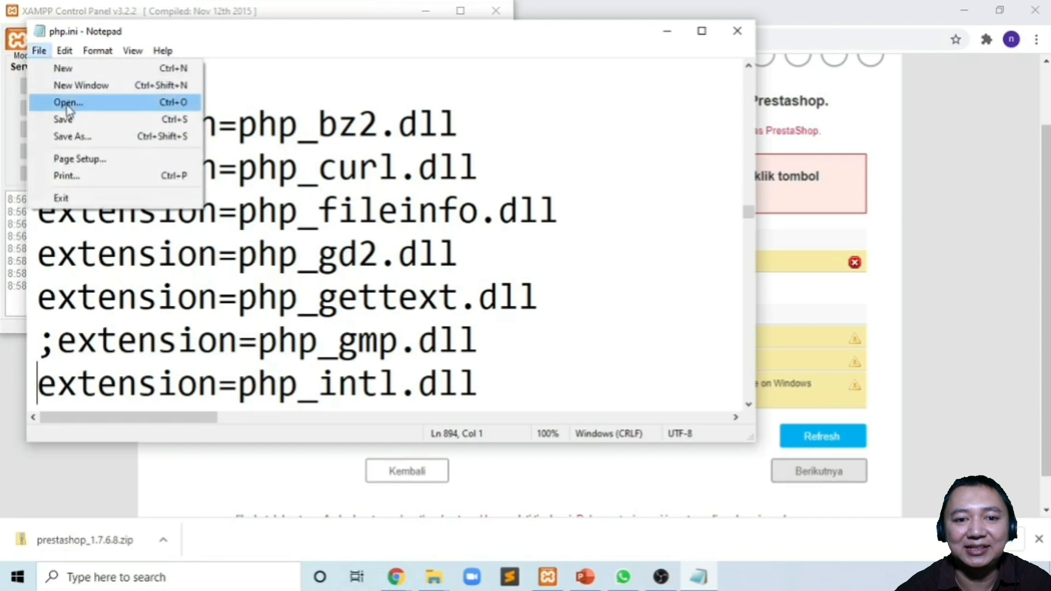
{"action": "left_click", "coordinate": [75, 120]}
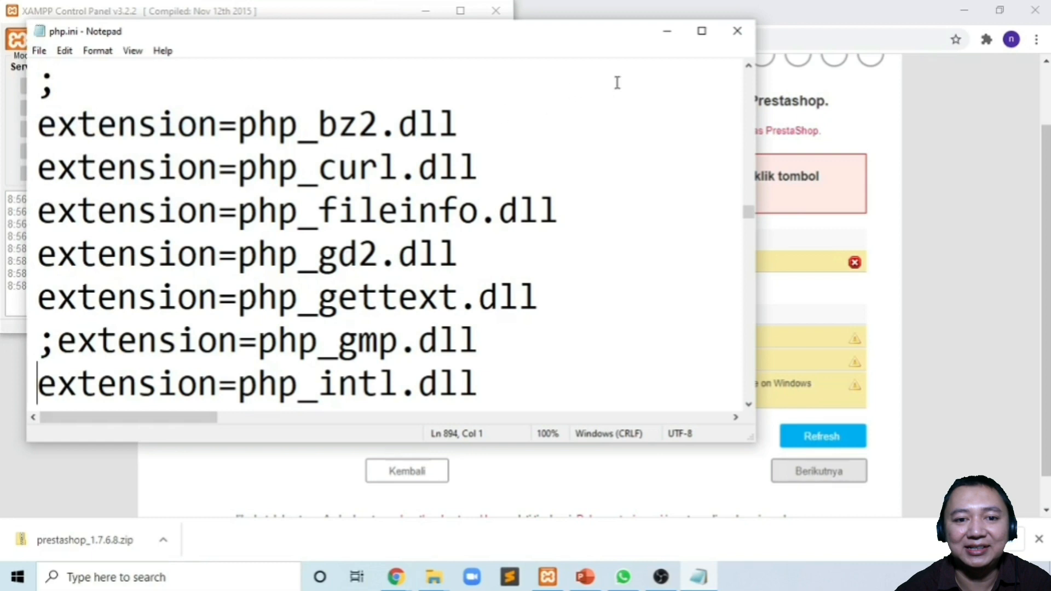
- Close php.ini, restart Apache in XAMPP, and refresh the installer's compatibility check
{"action": "left_click", "coordinate": [737, 33]}
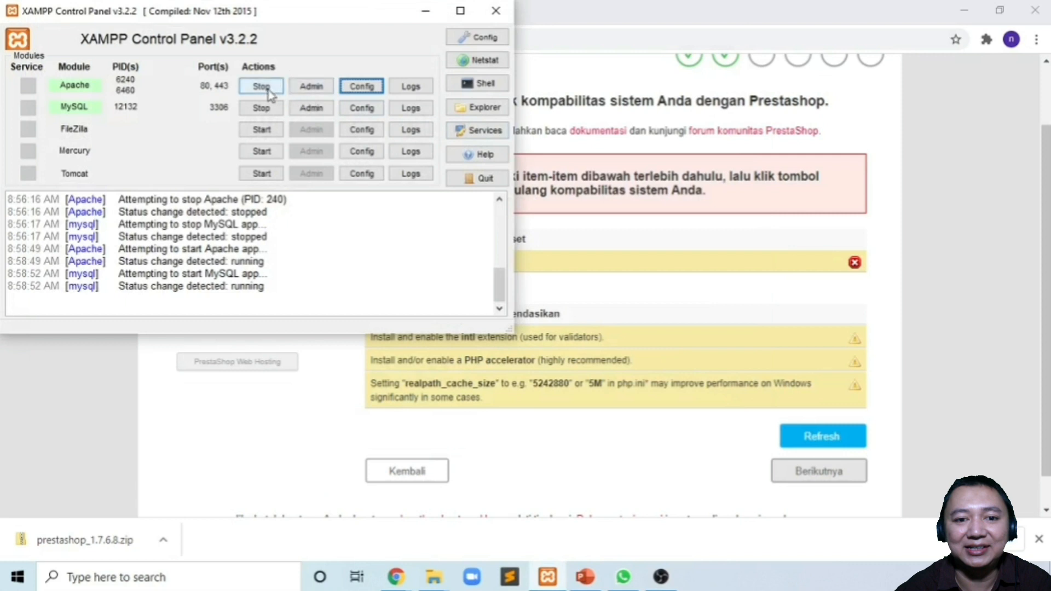
{"action": "left_click", "coordinate": [267, 87]}
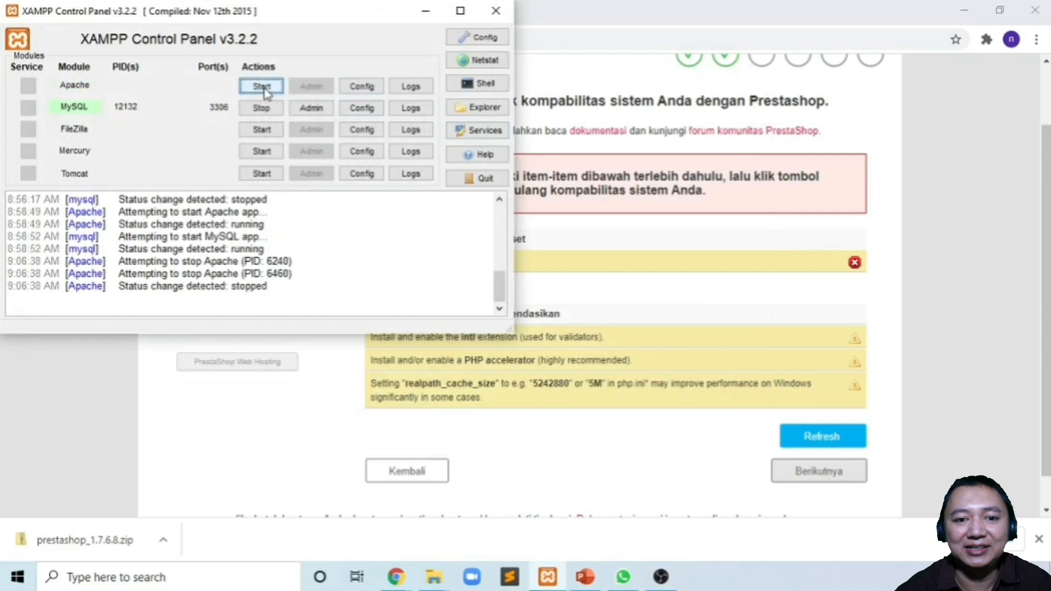
{"action": "left_click", "coordinate": [262, 88]}
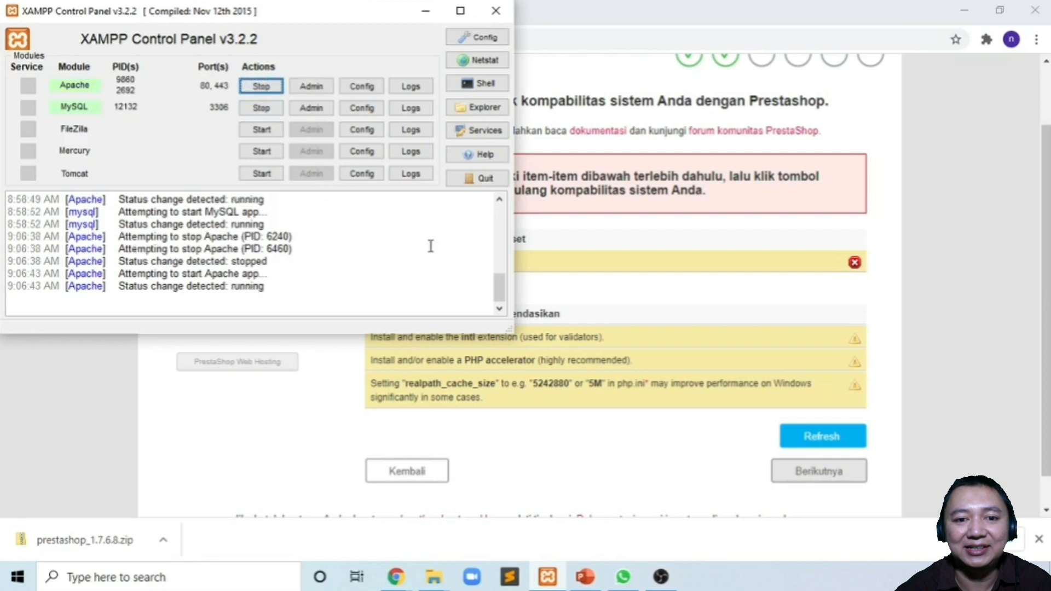
{"action": "left_click", "coordinate": [652, 305]}
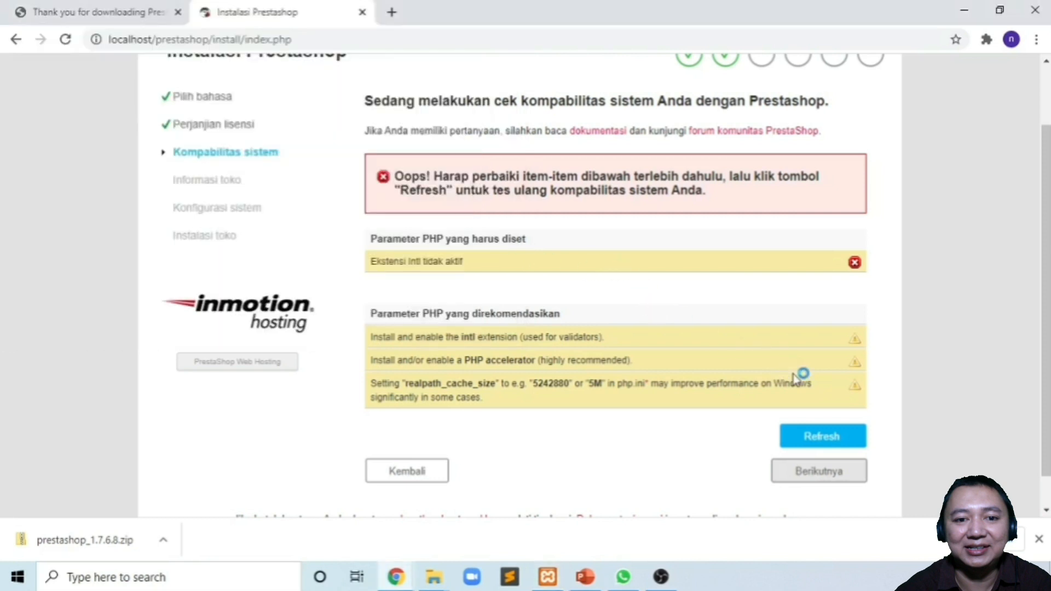
{"action": "left_click", "coordinate": [821, 438]}
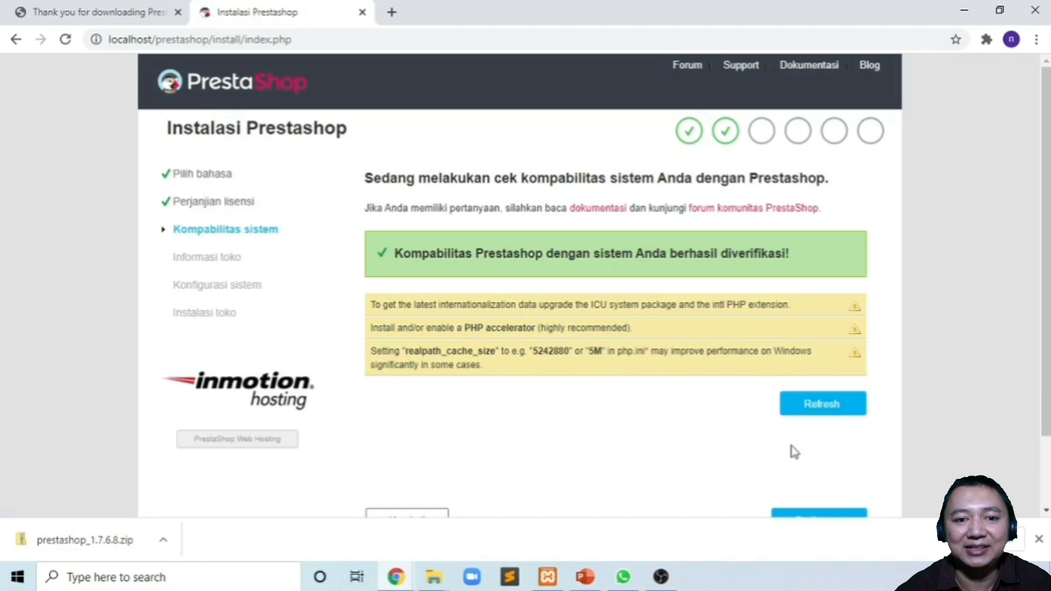
{"action": "scroll", "coordinate": [791, 448], "scroll_direction": "down", "scroll_amount": 1}
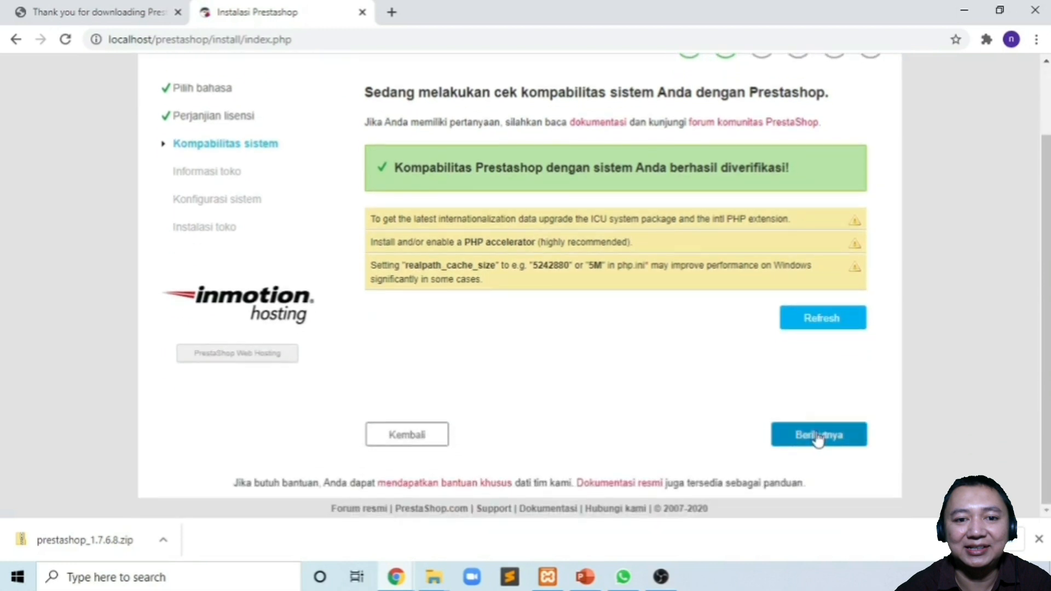
- Continue to store information, enter the store name and choose Pakaian dan aksesoris activity
{"action": "left_click", "coordinate": [817, 437]}
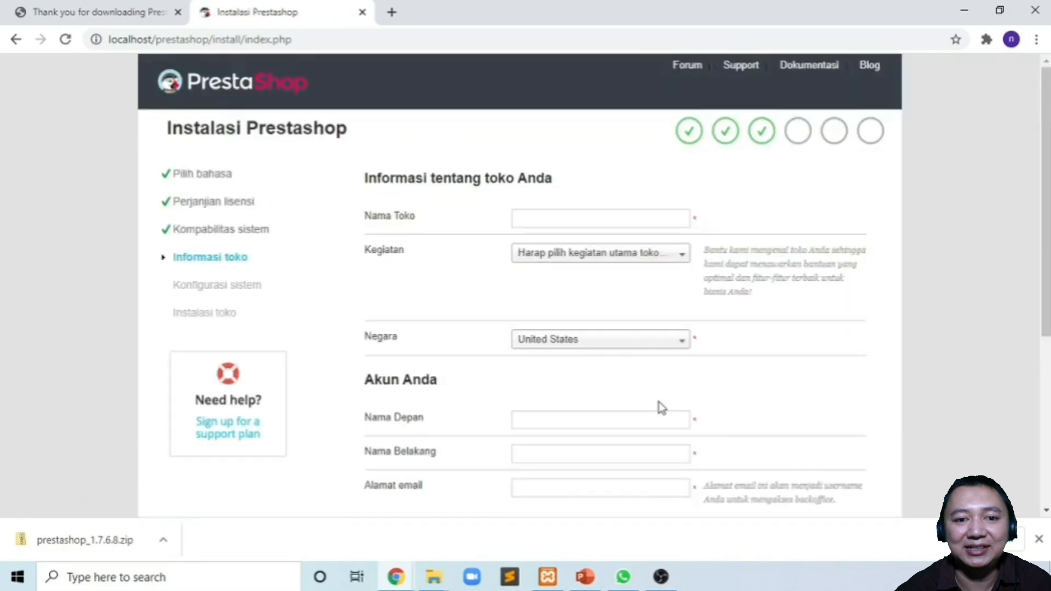
{"action": "left_click", "coordinate": [612, 219]}
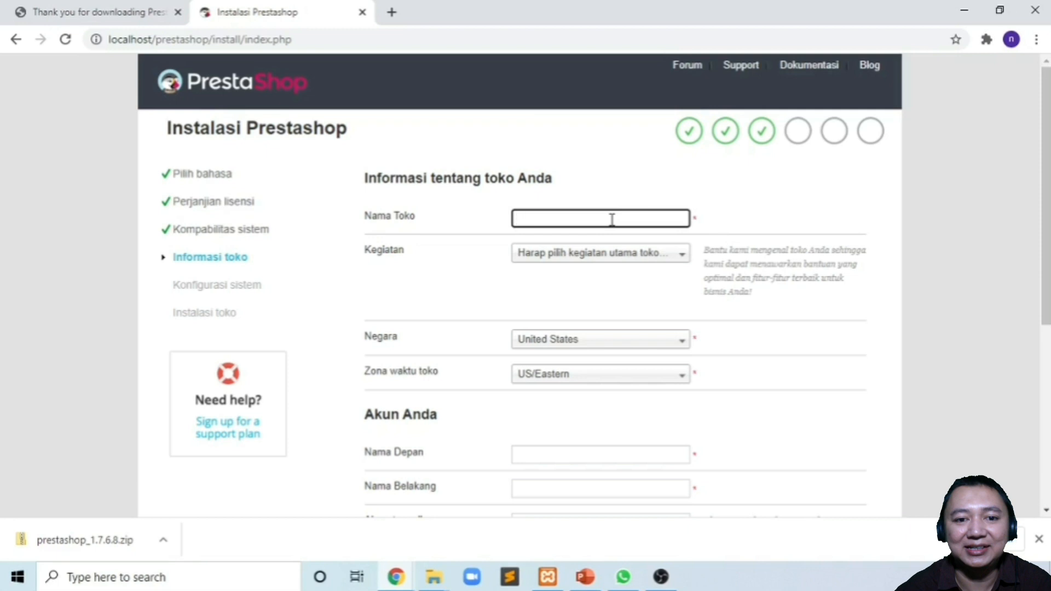
{"action": "type", "text": "ta"}
{"action": "left_click", "coordinate": [609, 256]}
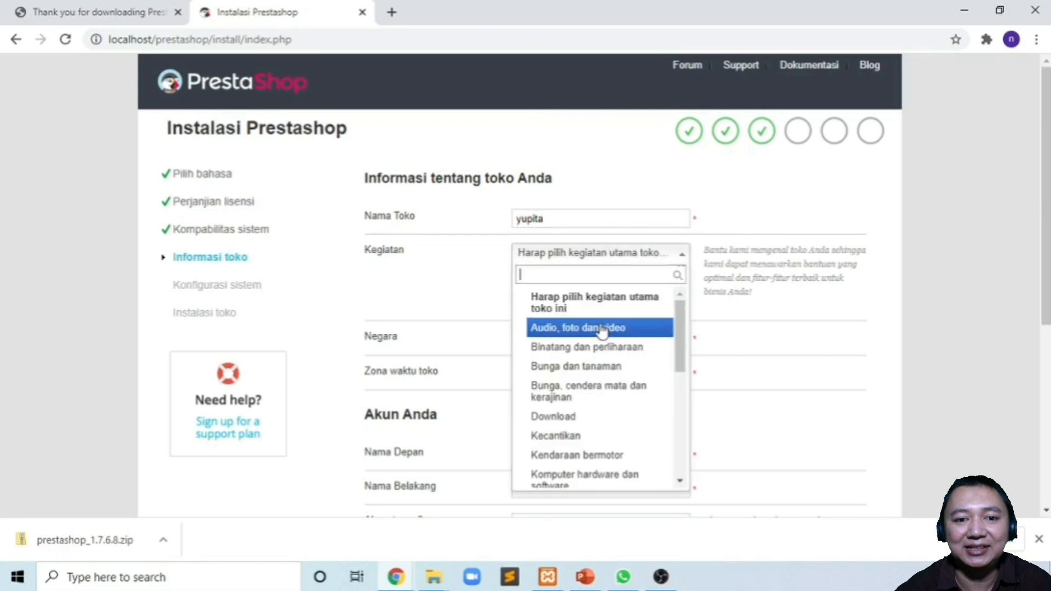
{"action": "scroll", "coordinate": [598, 394], "scroll_direction": "down", "scroll_amount": 3}
{"action": "scroll", "coordinate": [599, 393], "scroll_direction": "down", "scroll_amount": 2}
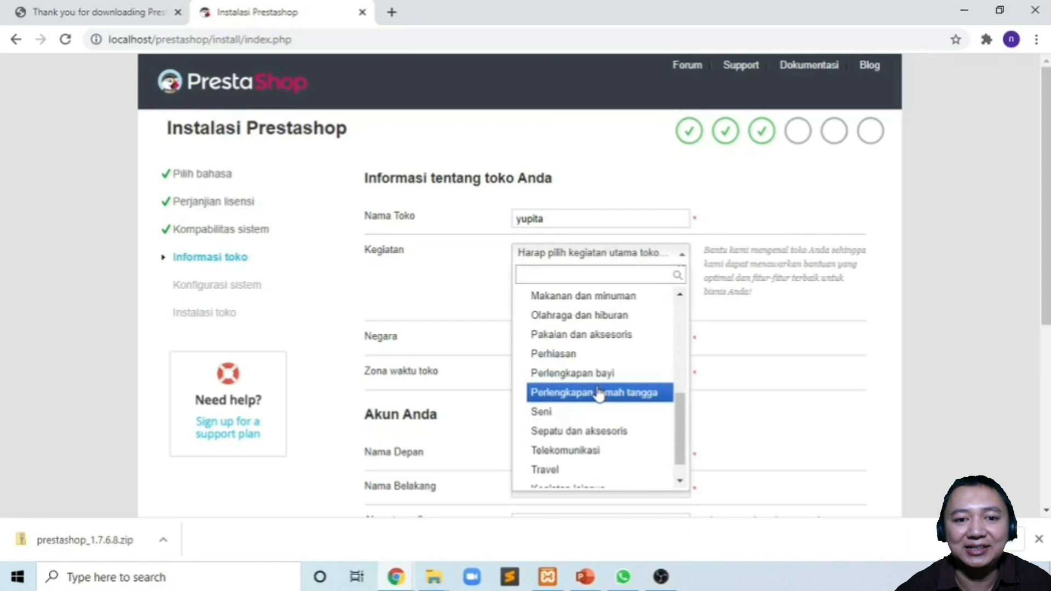
{"action": "left_click", "coordinate": [598, 338]}
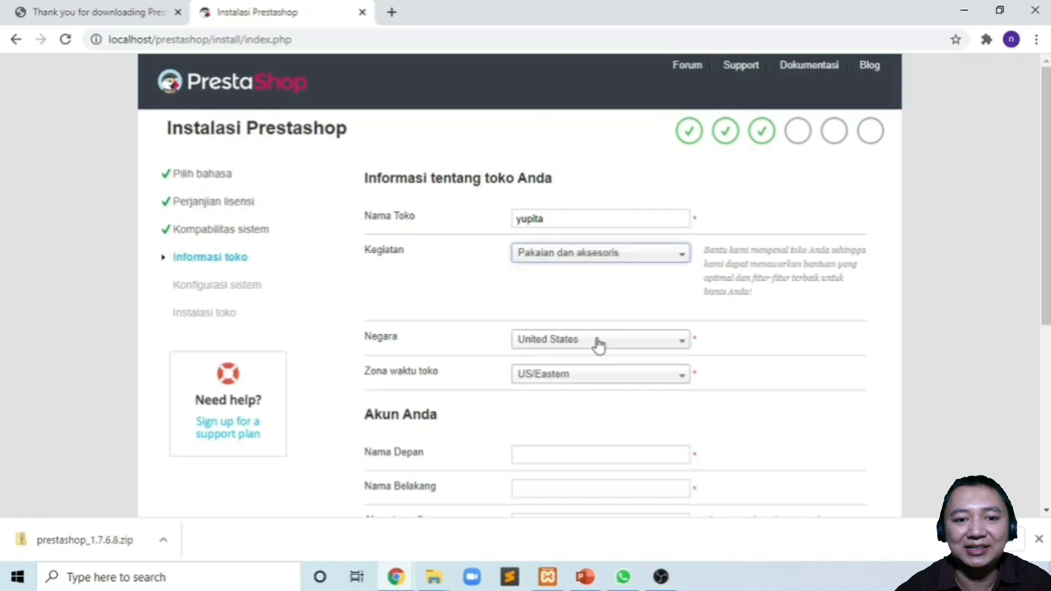
- Set the store country to Indonesia and the time zone to Asia/Jakarta
{"action": "left_click", "coordinate": [600, 343]}
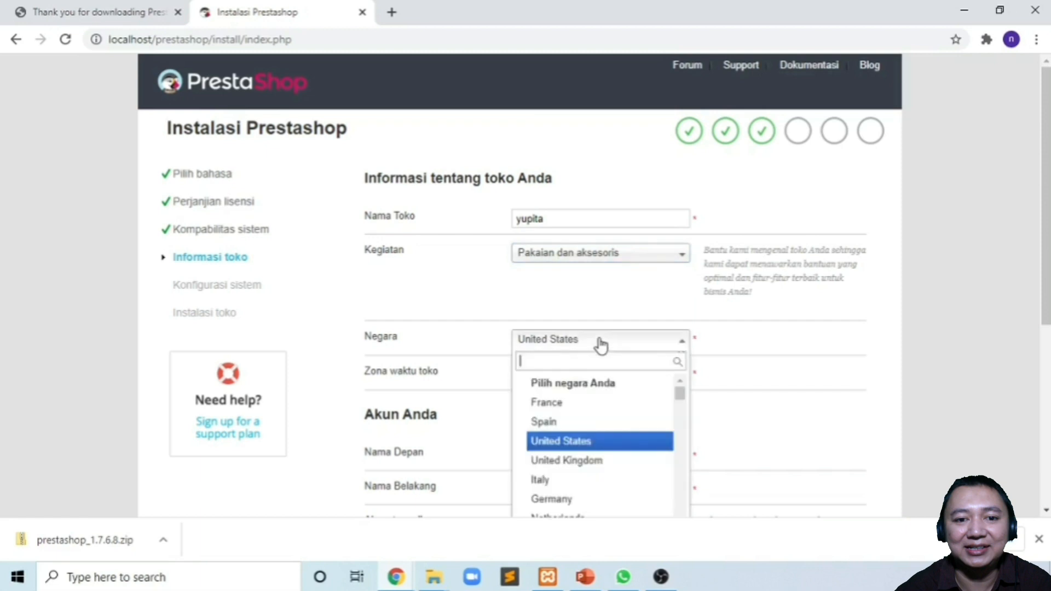
{"action": "type", "text": "i"}
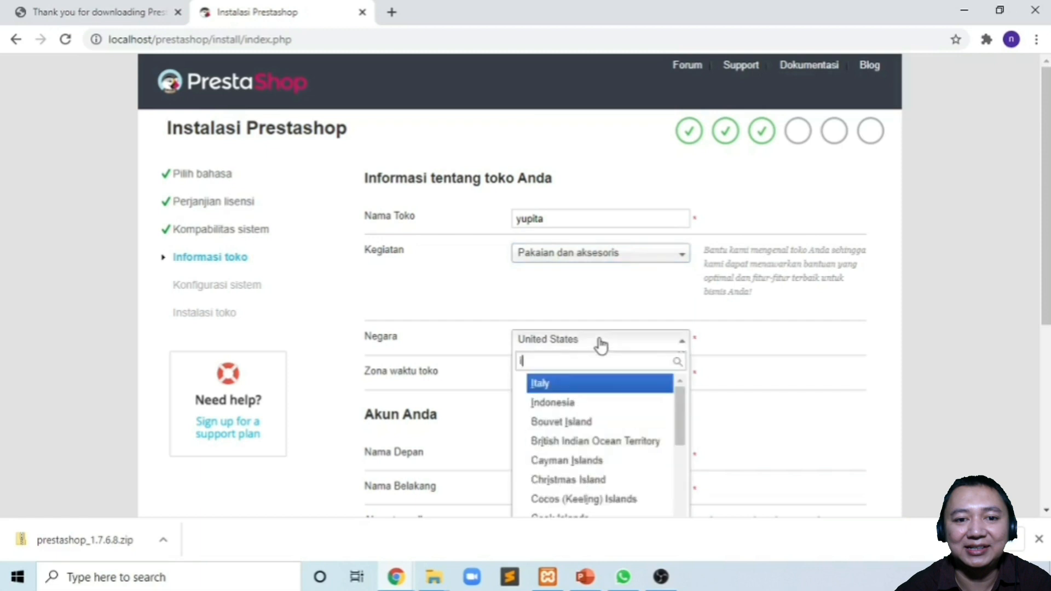
{"action": "left_click", "coordinate": [581, 405]}
{"action": "scroll", "coordinate": [597, 312], "scroll_direction": "down", "scroll_amount": 2}
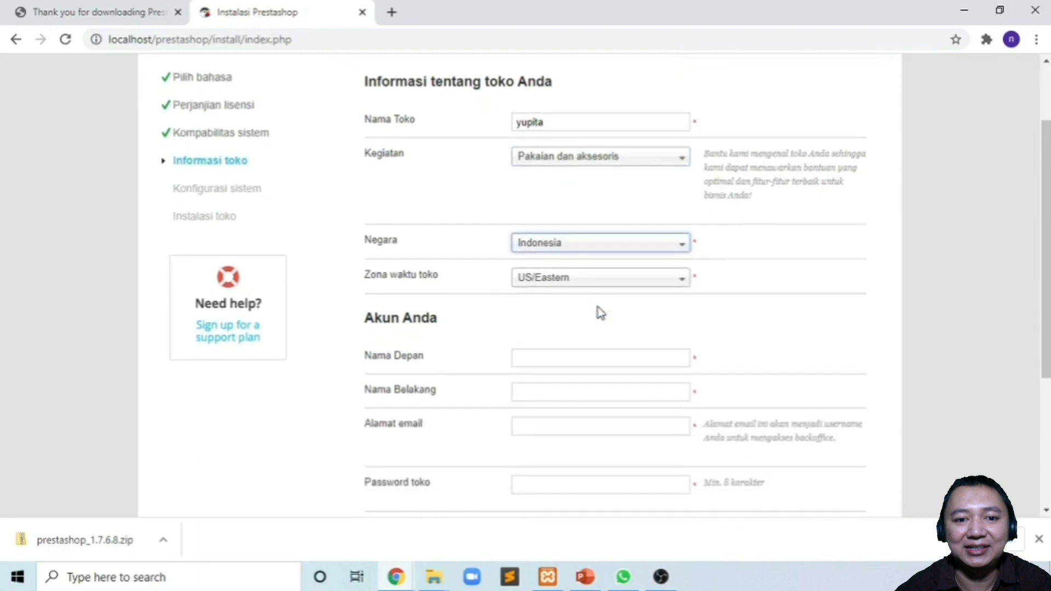
{"action": "left_click", "coordinate": [593, 259]}
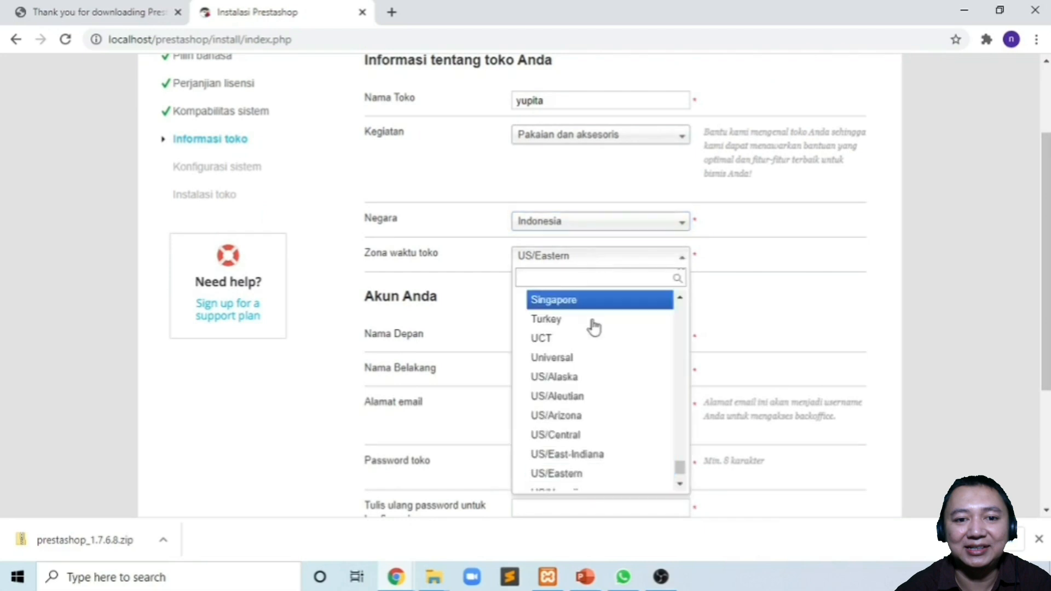
{"action": "type", "text": "a"}
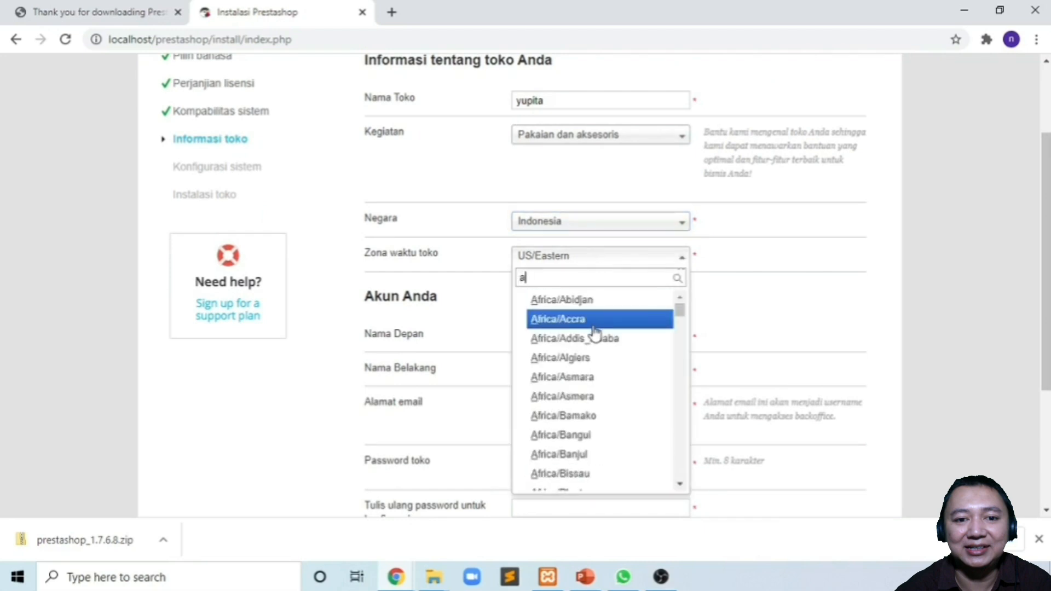
{"action": "type", "text": "sia/"}
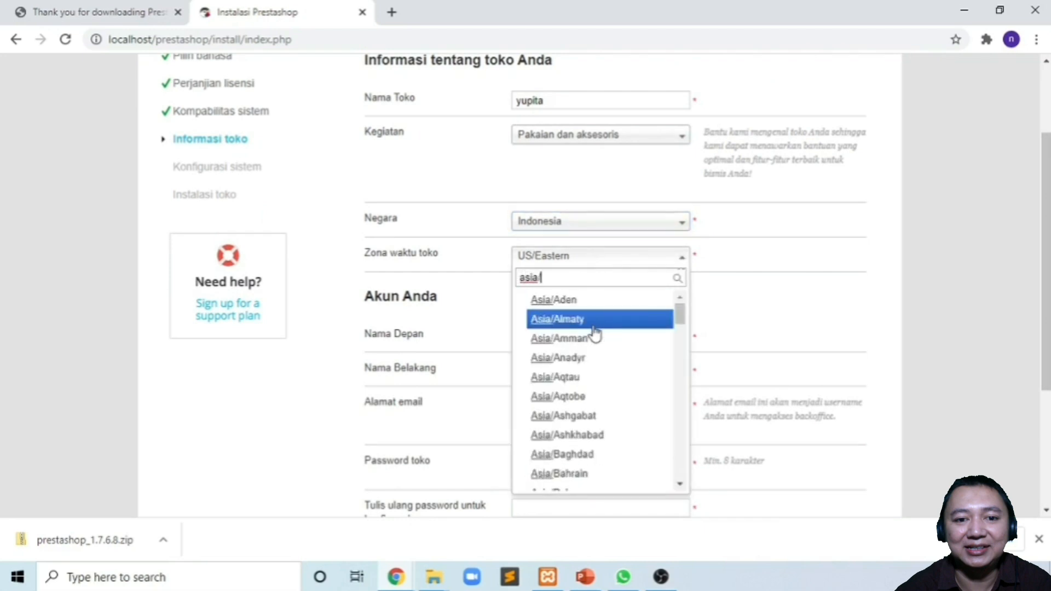
{"action": "type", "text": "ja"}
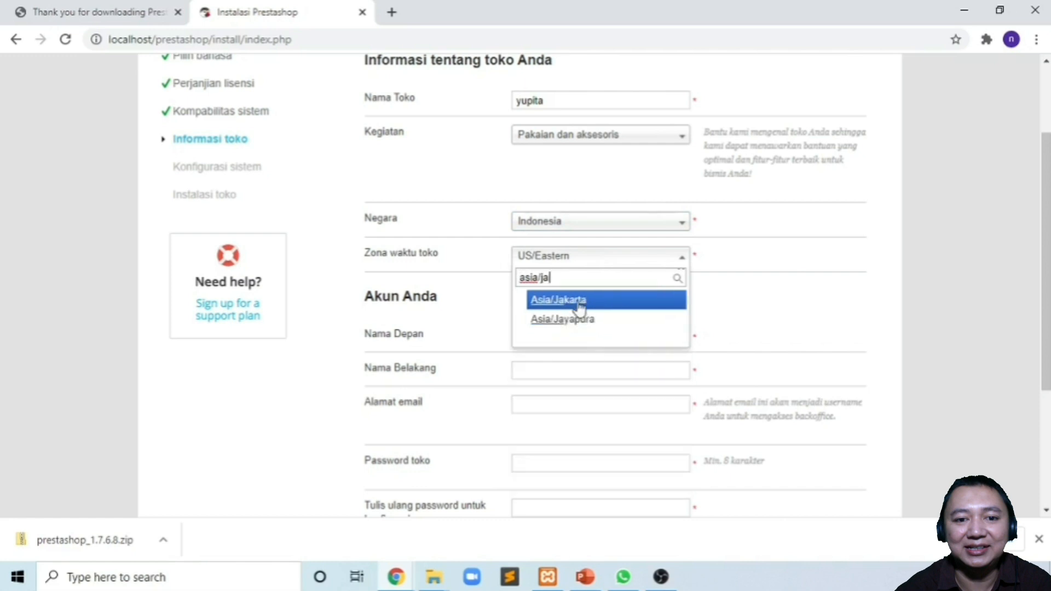
{"action": "left_click", "coordinate": [580, 307]}
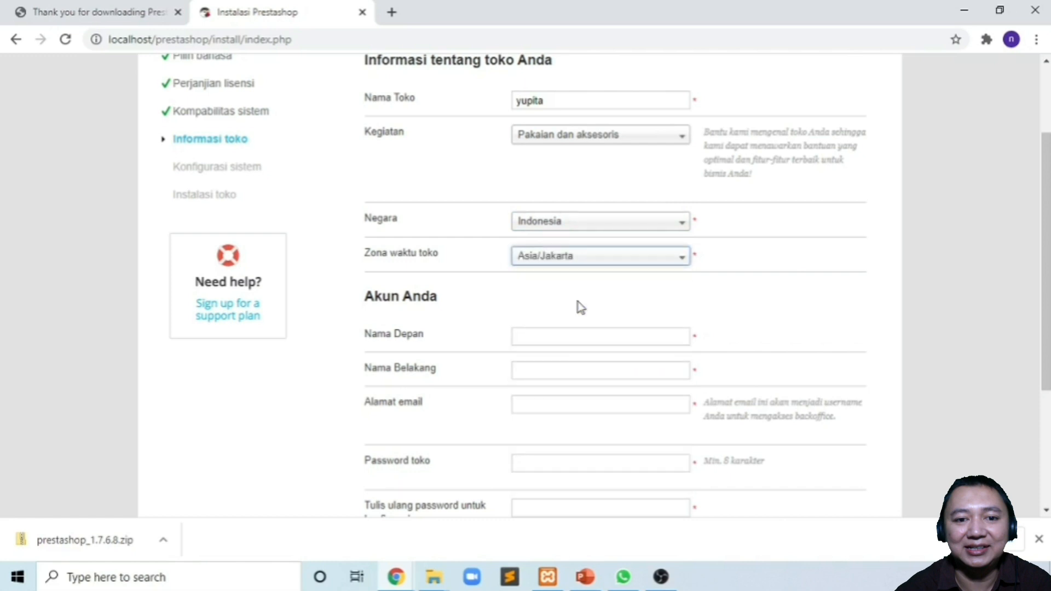
{"action": "scroll", "coordinate": [579, 306], "scroll_direction": "down", "scroll_amount": 2}
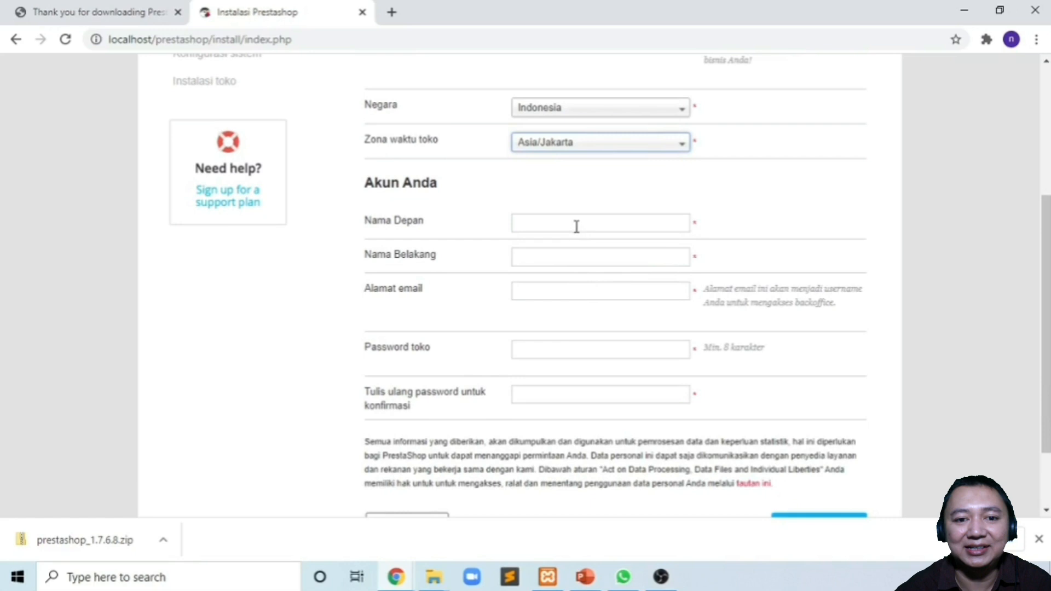
- Enter the owner's first name, last name, e-mail, password and password confirmation
{"action": "left_click", "coordinate": [576, 225]}
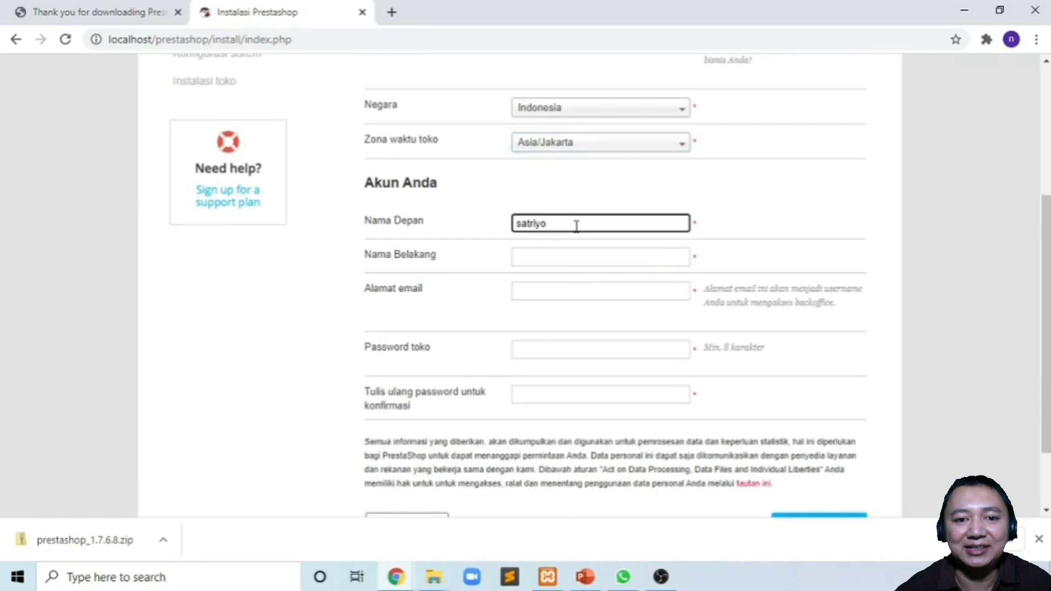
{"action": "key", "text": "Tab"}
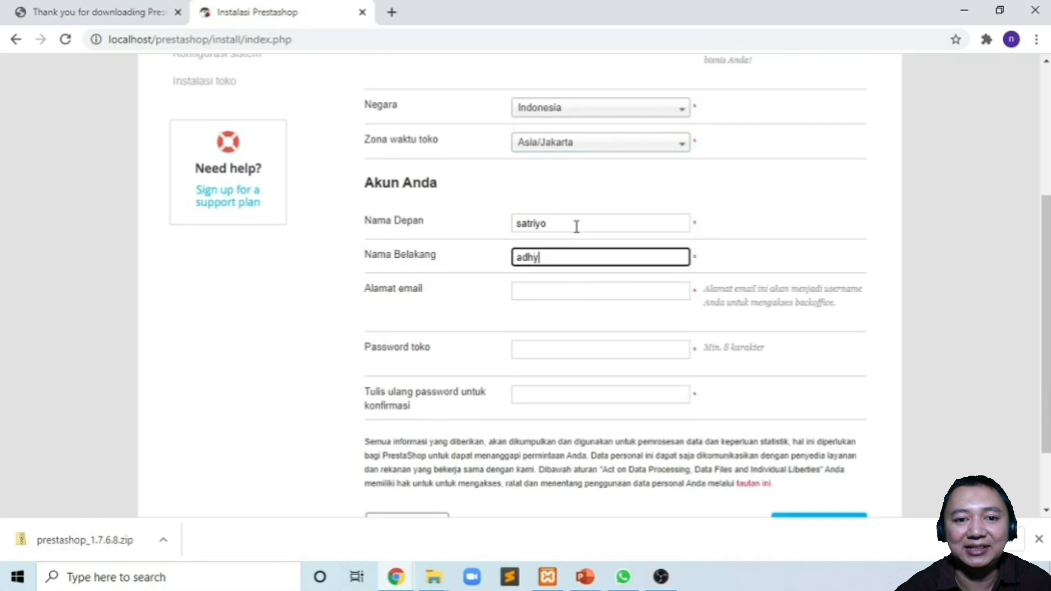
{"action": "key", "text": "Tab"}
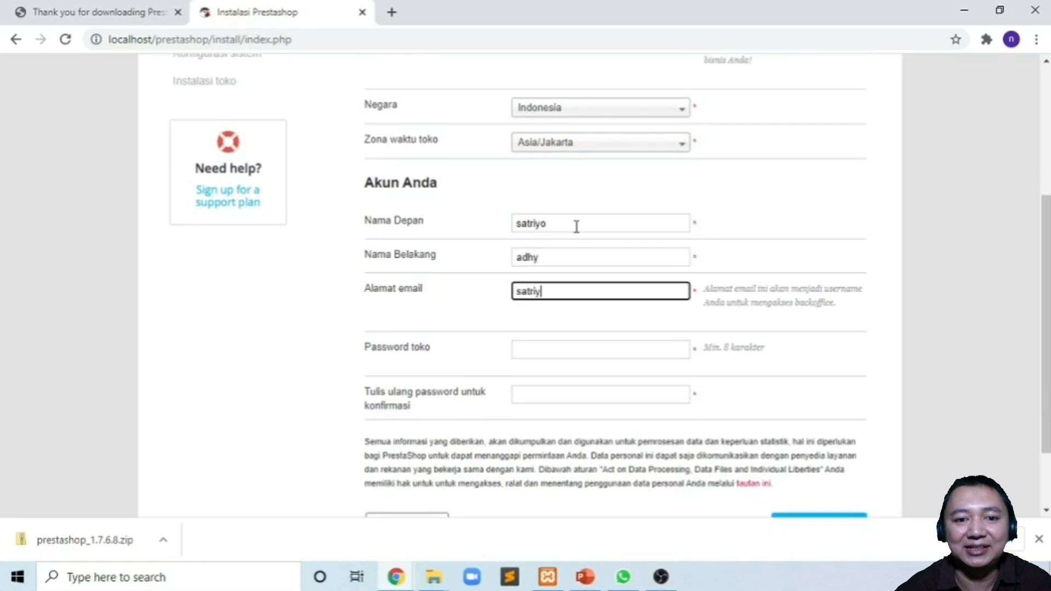
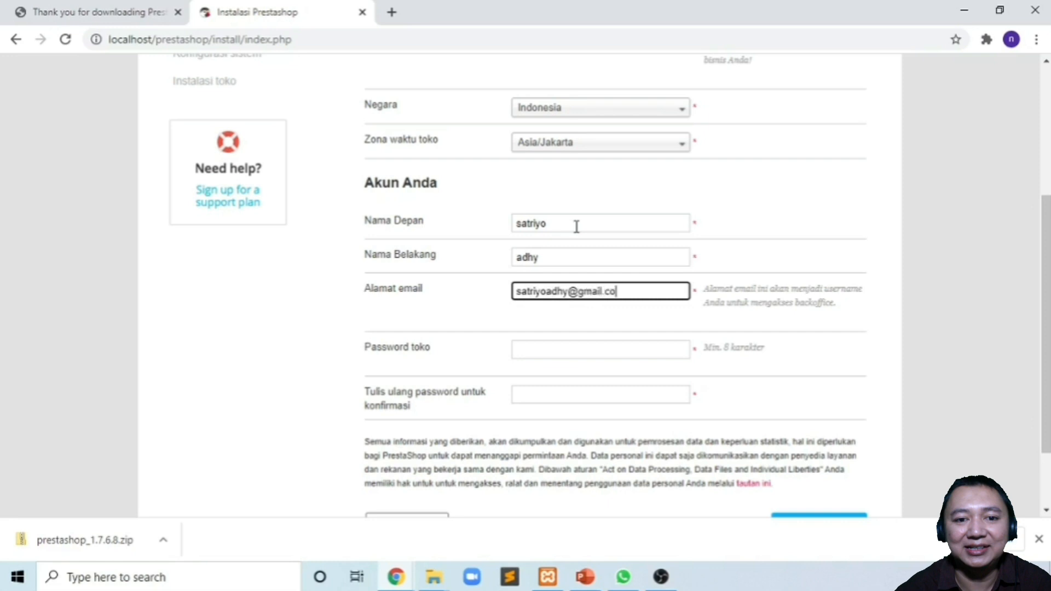
{"action": "left_click", "coordinate": [556, 348]}
{"action": "type", "text": "••••••••••"}
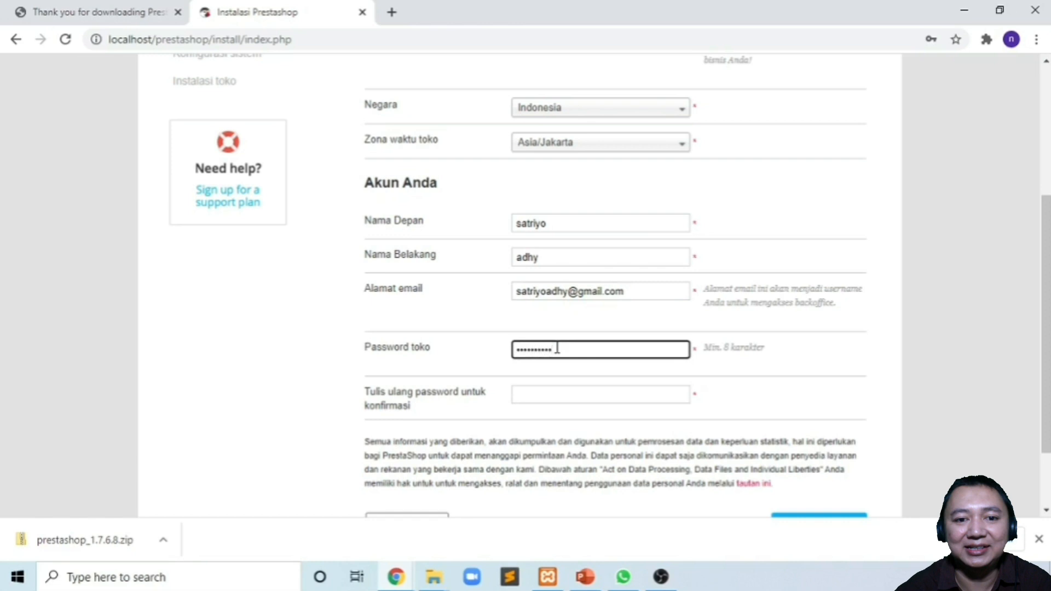
{"action": "key", "text": "Tab"}
{"action": "type", "text": "••••••••••"}
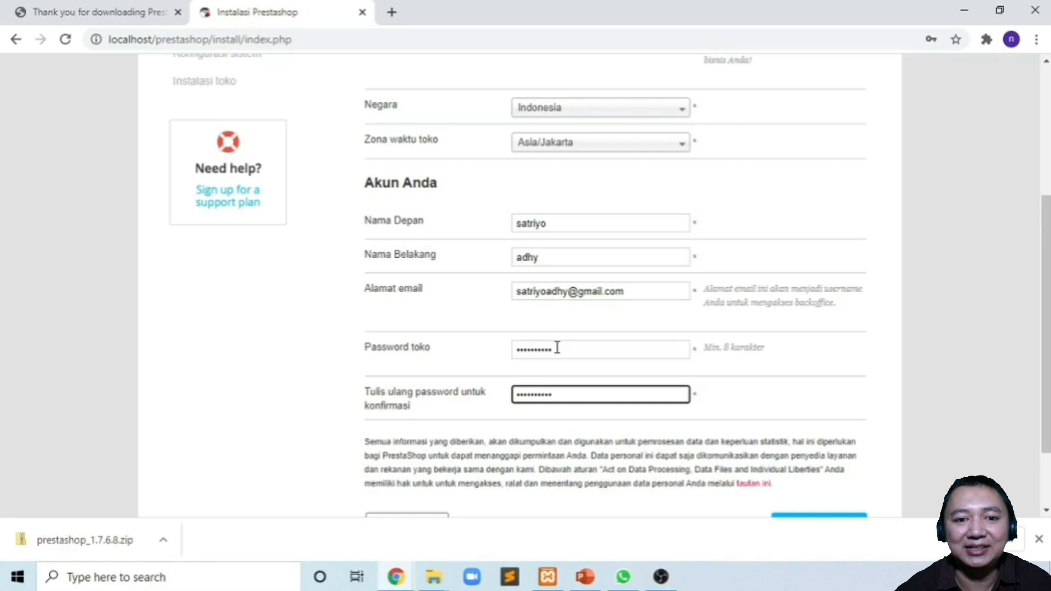
{"action": "scroll", "coordinate": [615, 404], "scroll_direction": "down", "scroll_amount": 1}
{"action": "scroll", "coordinate": [615, 403], "scroll_direction": "down", "scroll_amount": 1}
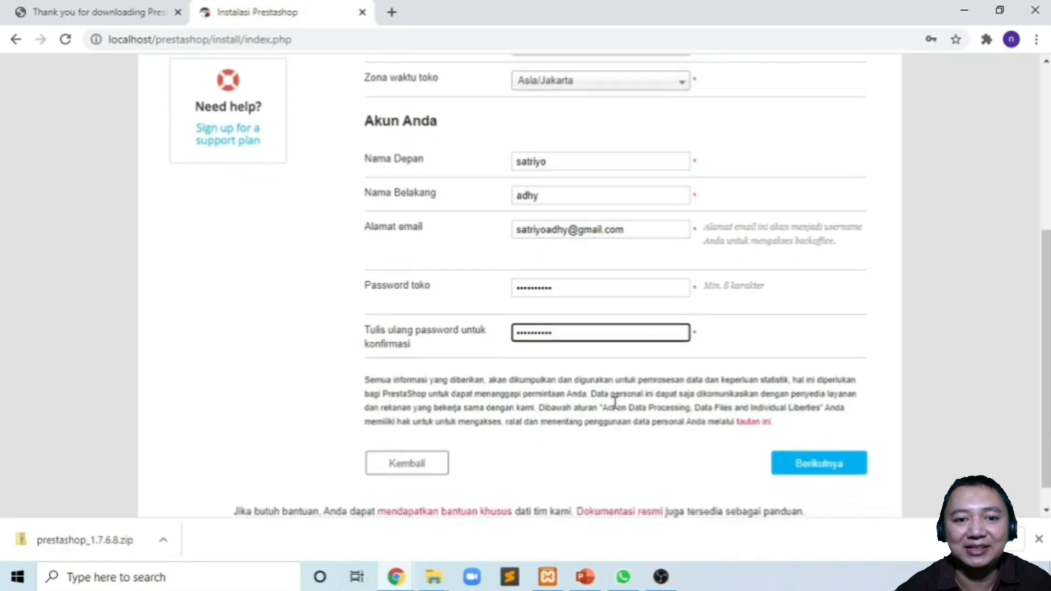
- Submit the store information to reach the database configuration step, then open a new tab
{"action": "left_click", "coordinate": [807, 463]}
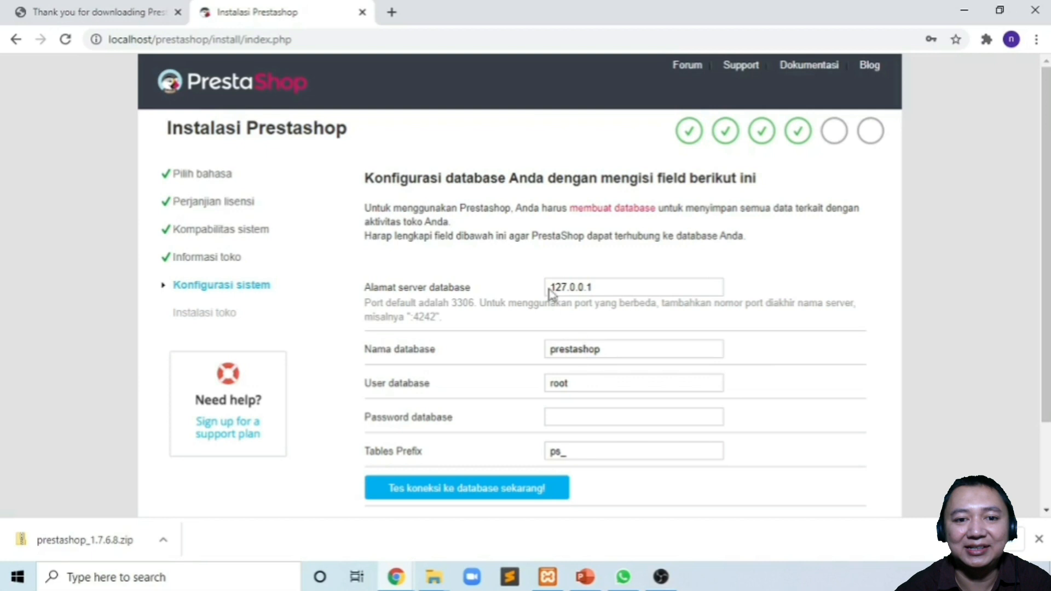
{"action": "left_click", "coordinate": [392, 12]}
- Go to localhost/phpmyadmin in the new browser tab
{"action": "left_click", "coordinate": [405, 37]}
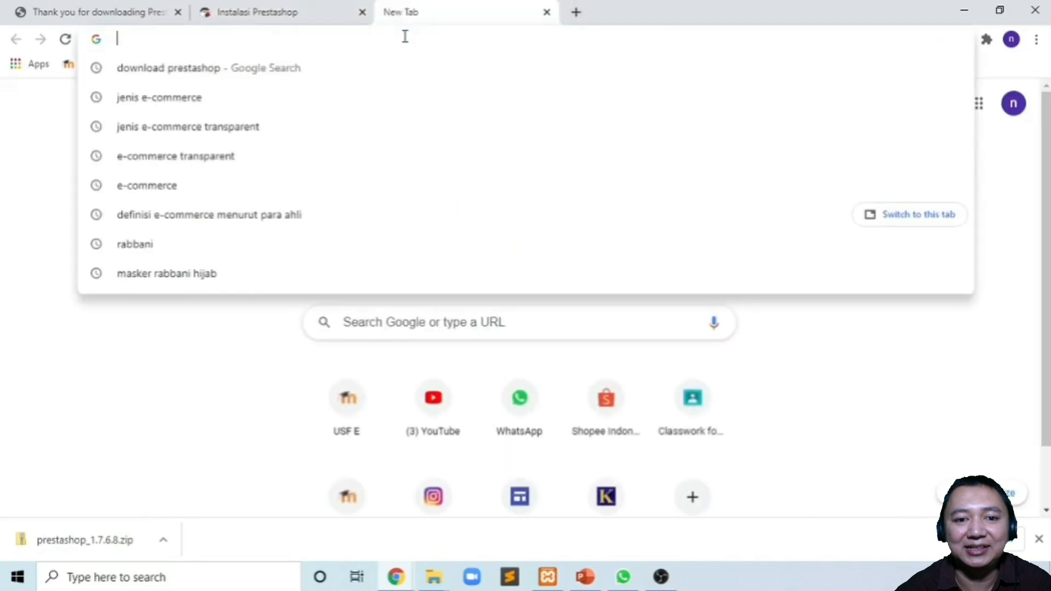
{"action": "type", "text": "loca"}
{"action": "key", "text": "Down"}
{"action": "key", "text": "Down"}
{"action": "key", "text": "Down"}
{"action": "key", "text": "Down"}
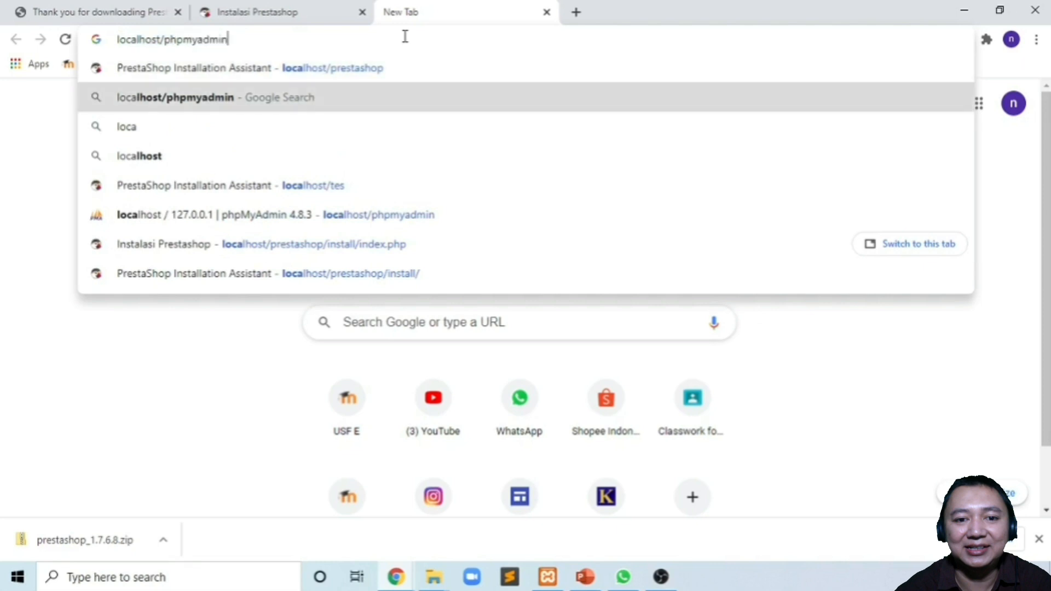
{"action": "key", "text": "Down"}
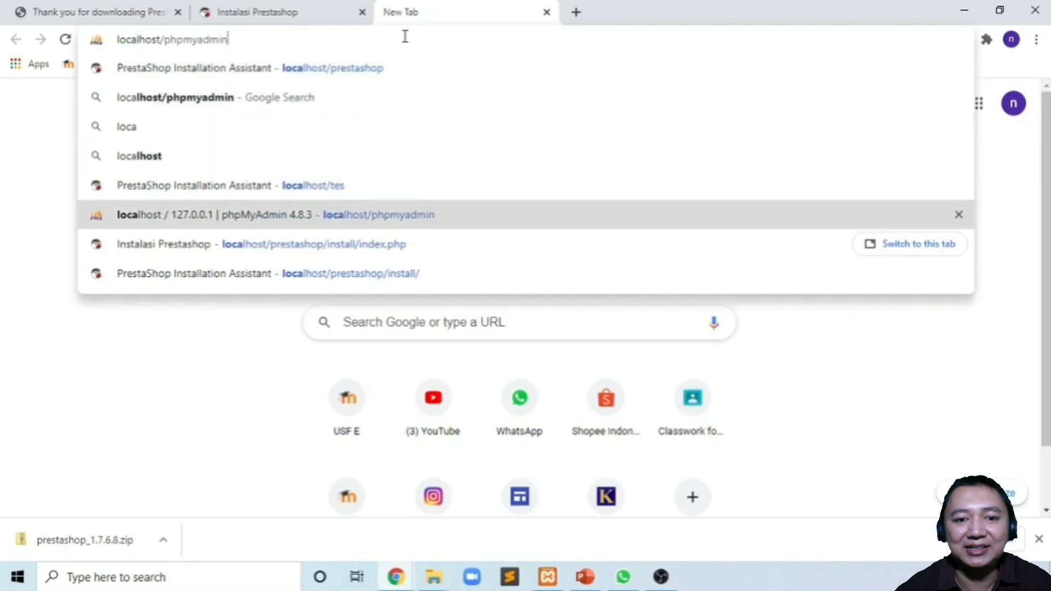
{"action": "key", "text": "Return"}
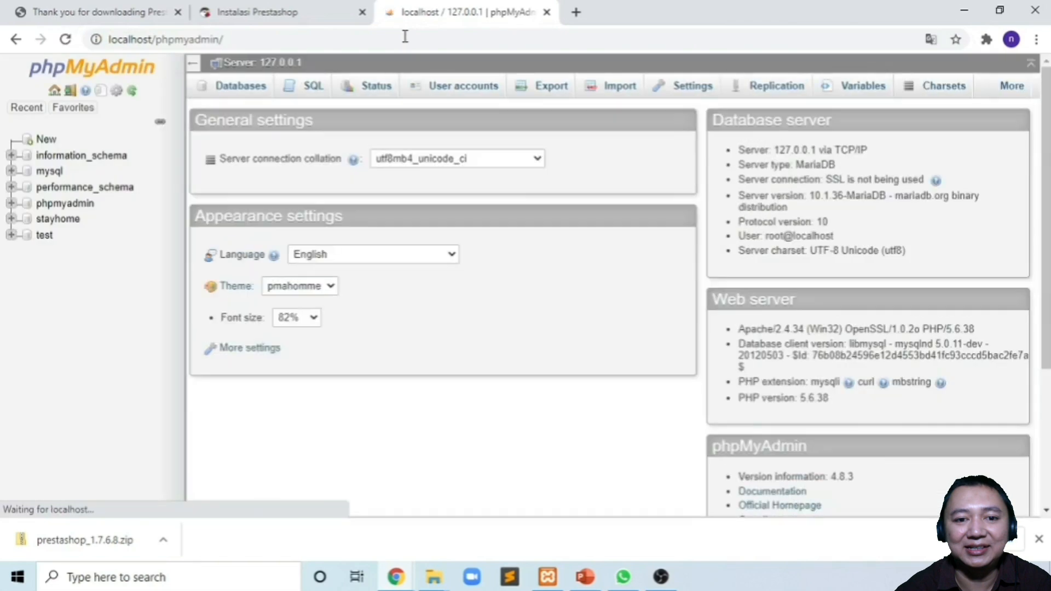
- Create a database named prestashop under Databases, then return to the installer
{"action": "left_click", "coordinate": [236, 91]}
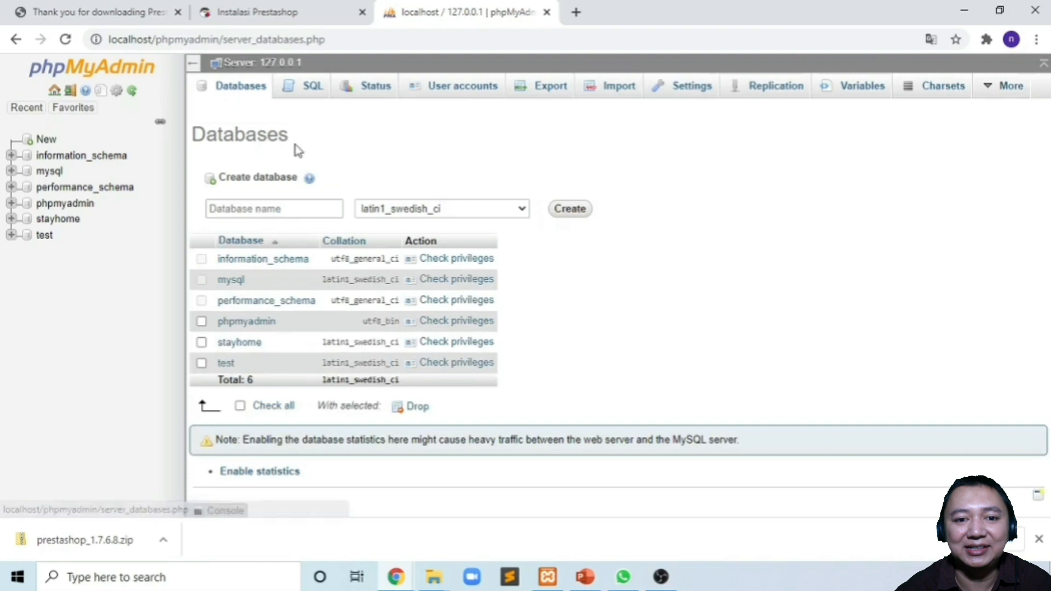
{"action": "left_click", "coordinate": [288, 207]}
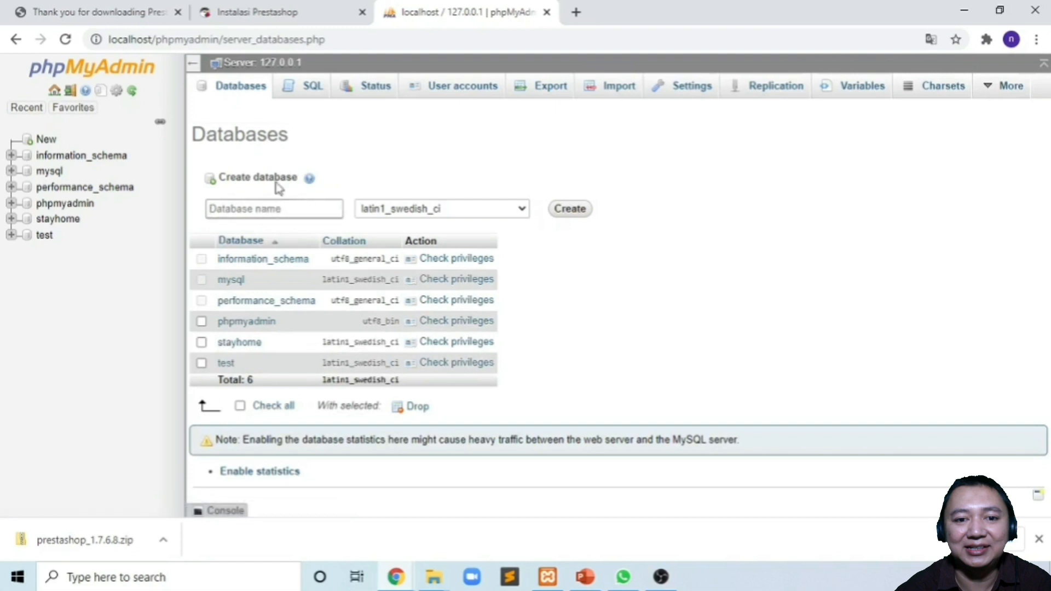
{"action": "left_click", "coordinate": [274, 209]}
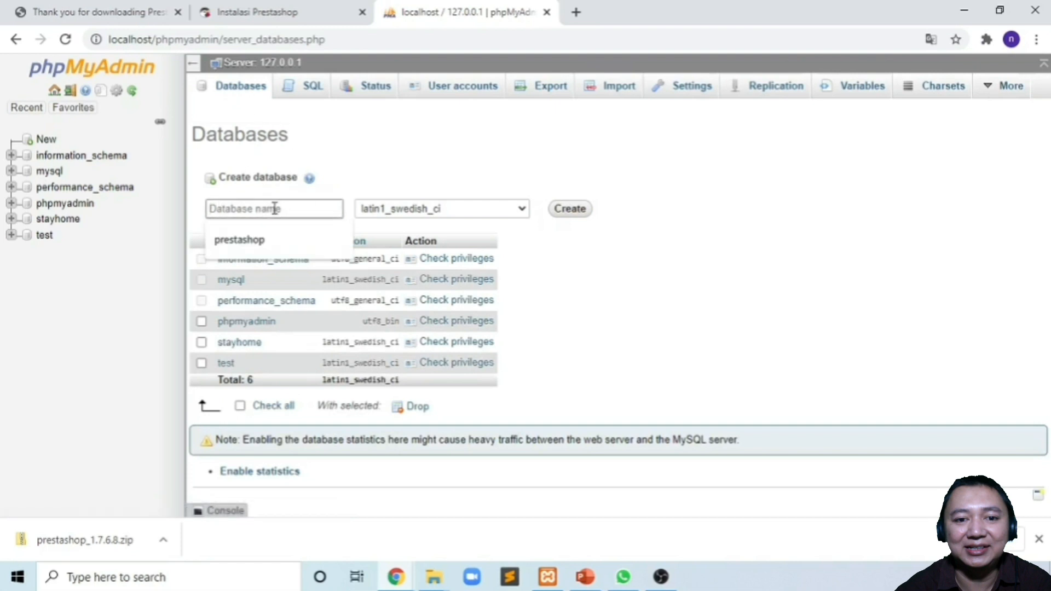
{"action": "left_click", "coordinate": [263, 242]}
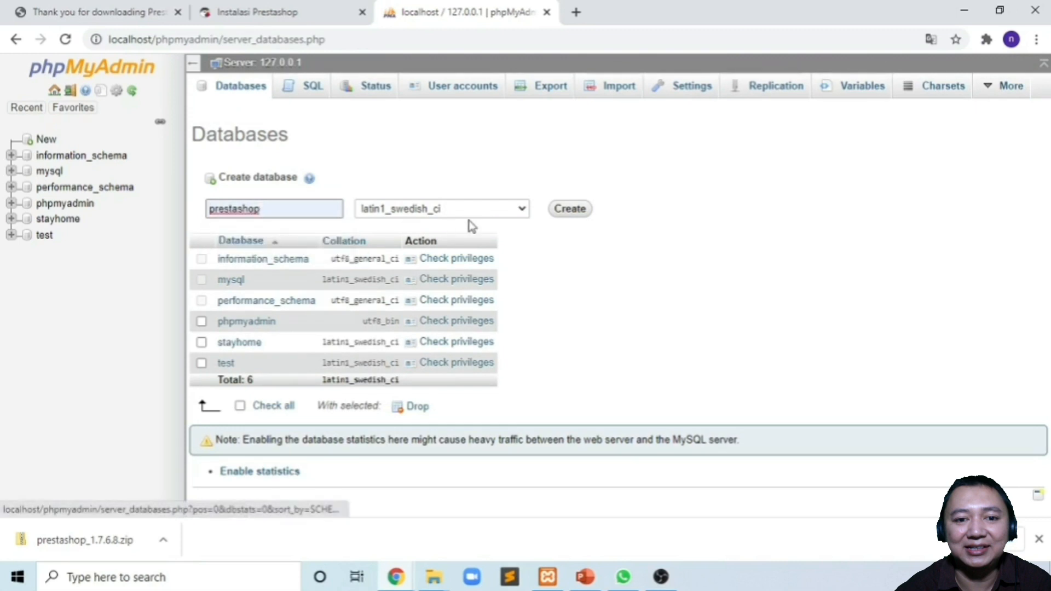
{"action": "left_click", "coordinate": [569, 210]}
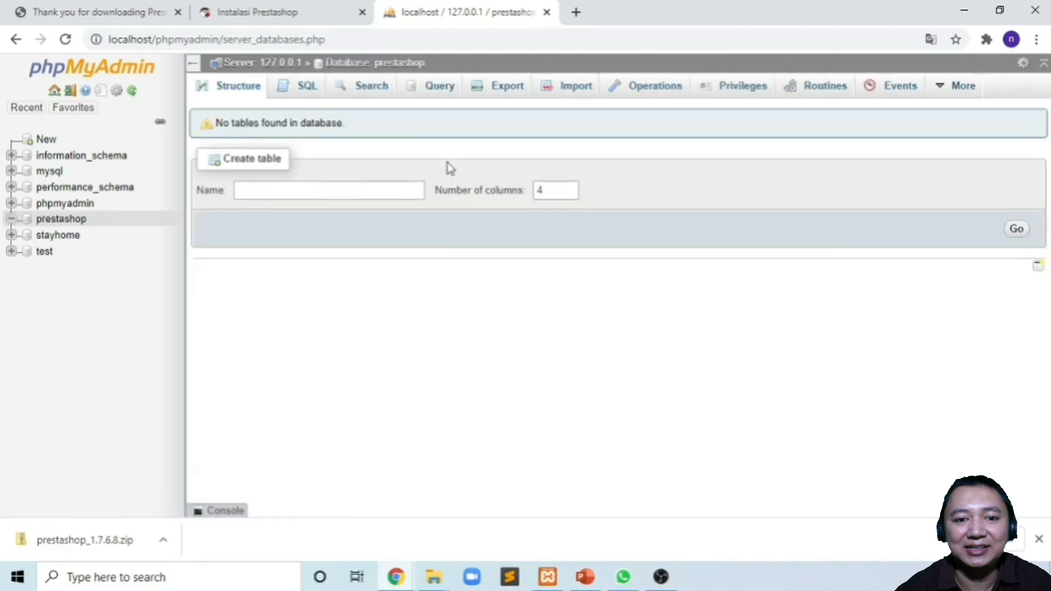
{"action": "left_click", "coordinate": [275, 14]}
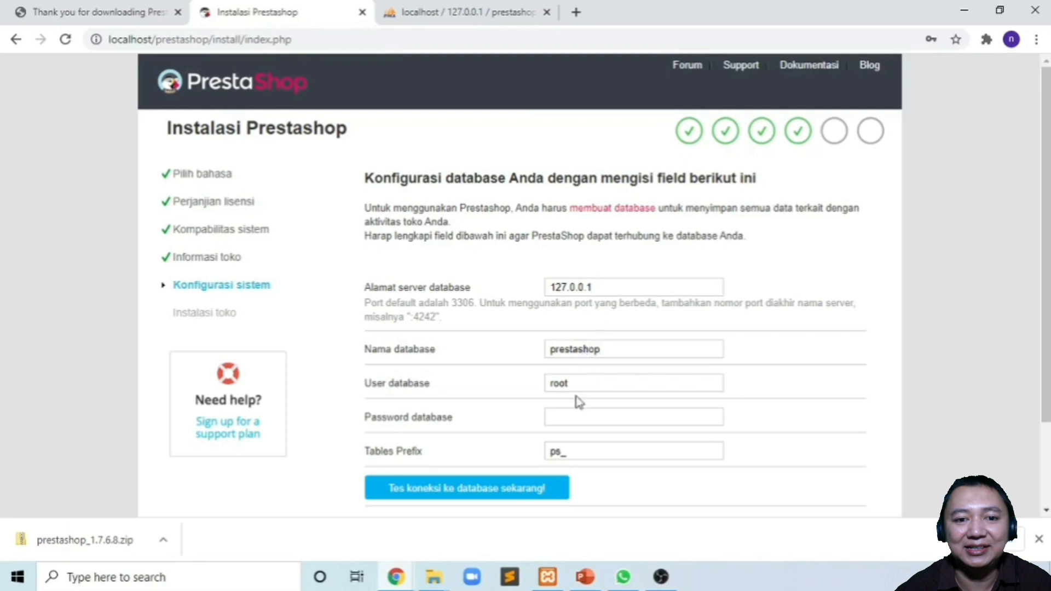
- Test the connection to the prestashop database and continue the installation
{"action": "scroll", "coordinate": [524, 420], "scroll_direction": "down", "scroll_amount": 2}
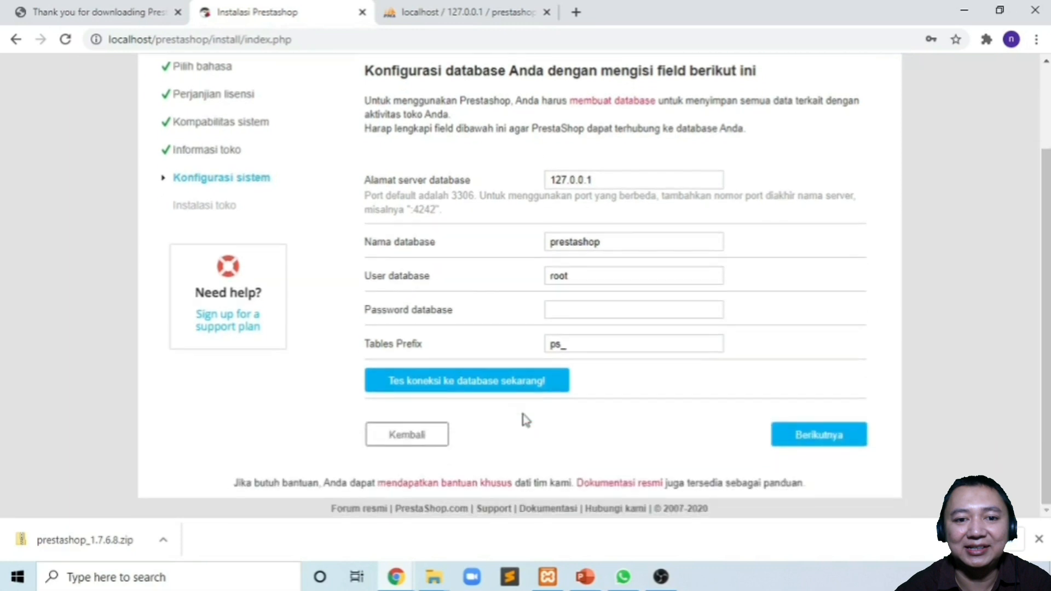
{"action": "left_click", "coordinate": [471, 383]}
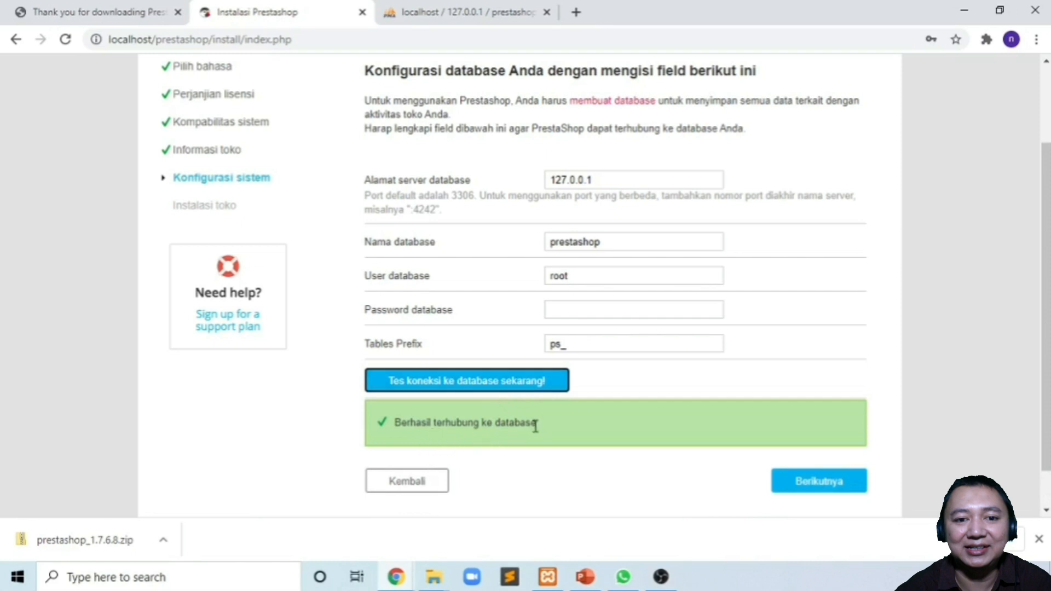
{"action": "left_click", "coordinate": [820, 485]}
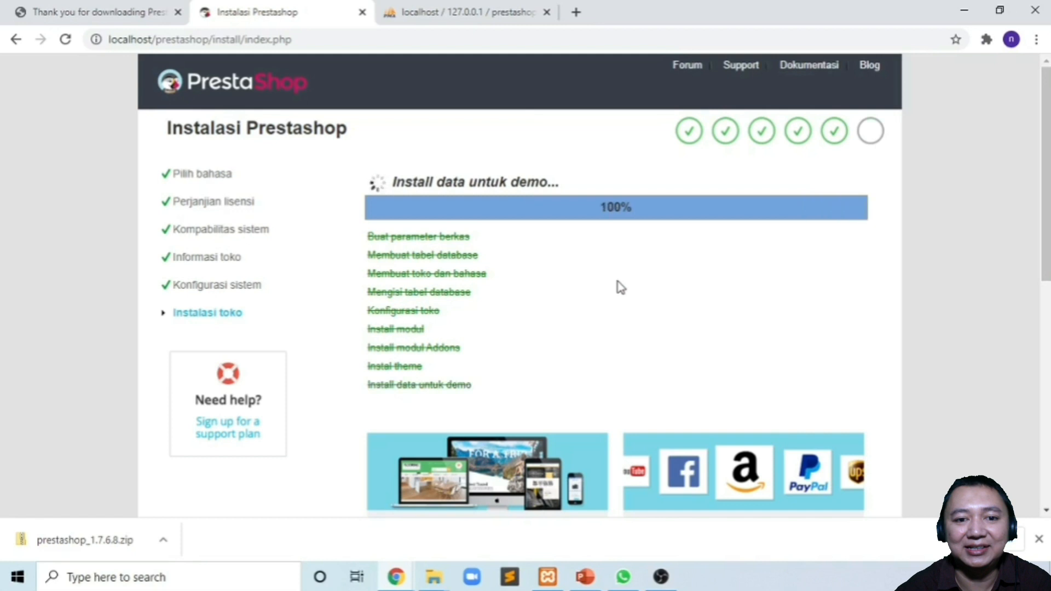
- Scroll through the completion page to read the login details and install-folder warning
{"action": "scroll", "coordinate": [619, 290], "scroll_direction": "down", "scroll_amount": 2}
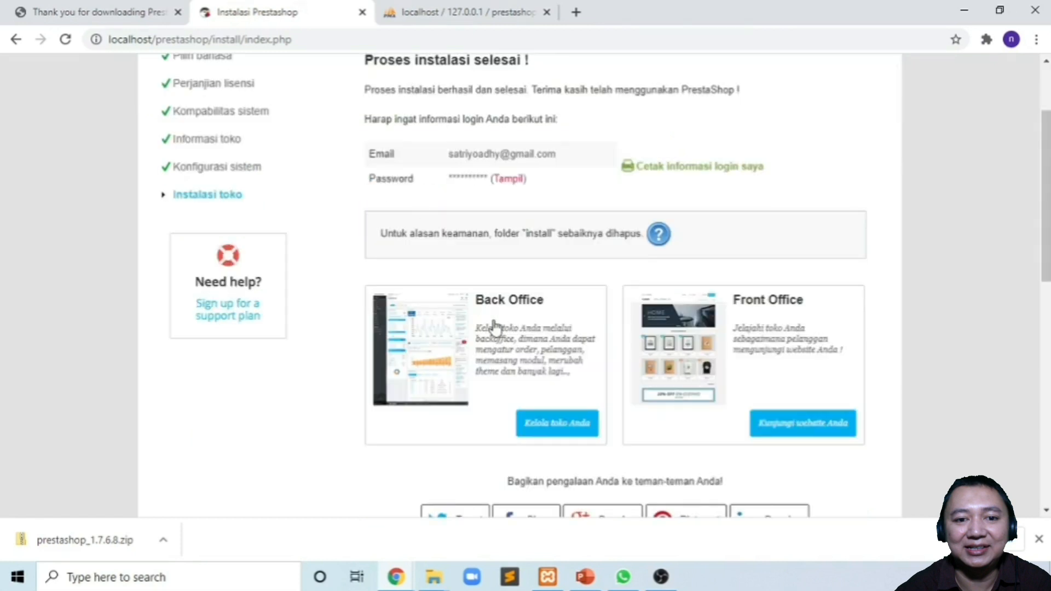
{"action": "scroll", "coordinate": [509, 251], "scroll_direction": "up", "scroll_amount": 2}
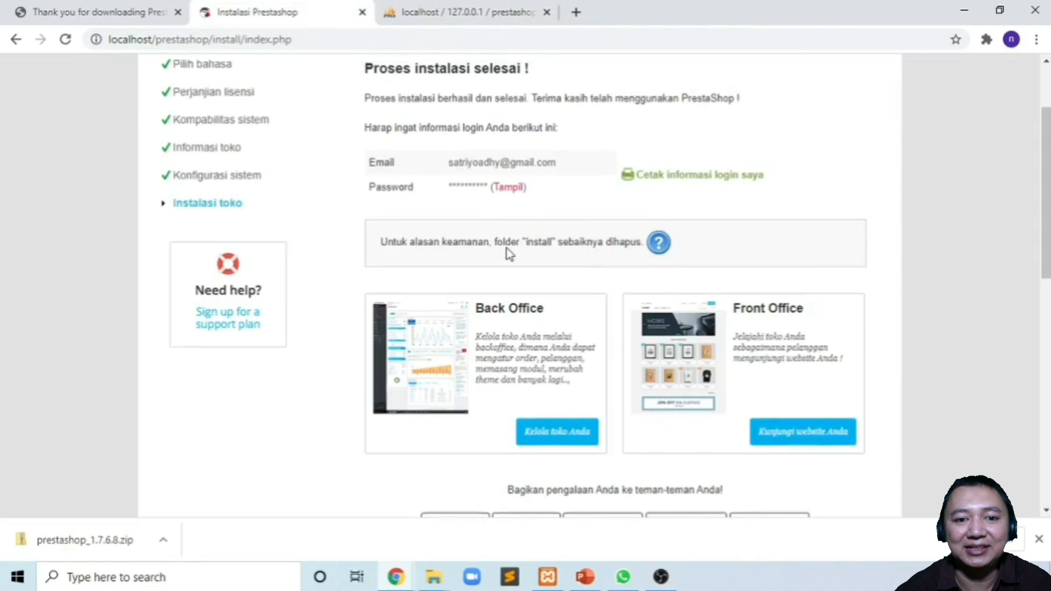
{"action": "scroll", "coordinate": [508, 253], "scroll_direction": "down", "scroll_amount": 1}
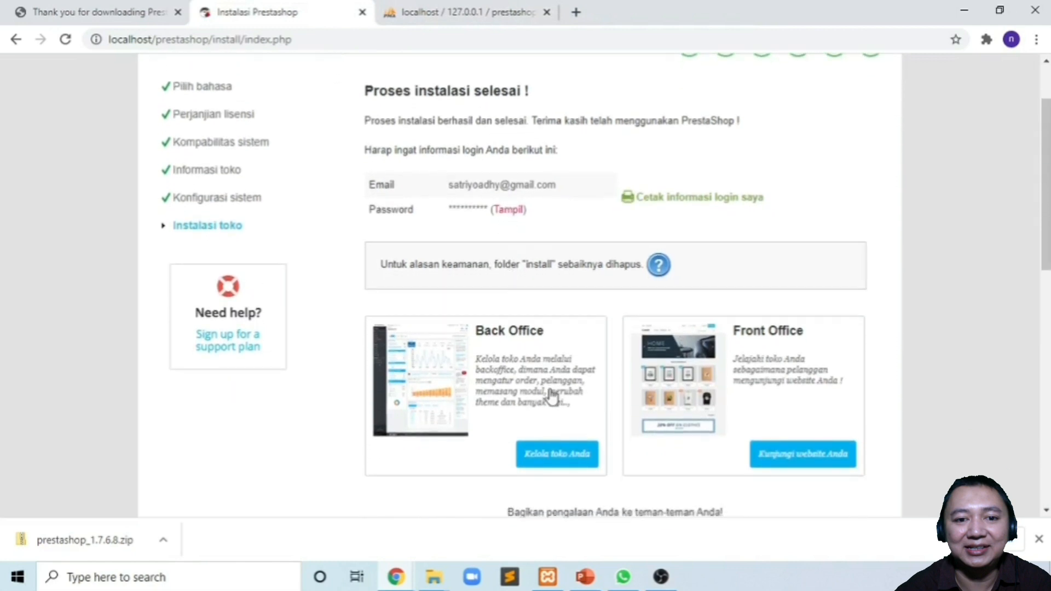
{"action": "scroll", "coordinate": [551, 268], "scroll_direction": "up", "scroll_amount": 1}
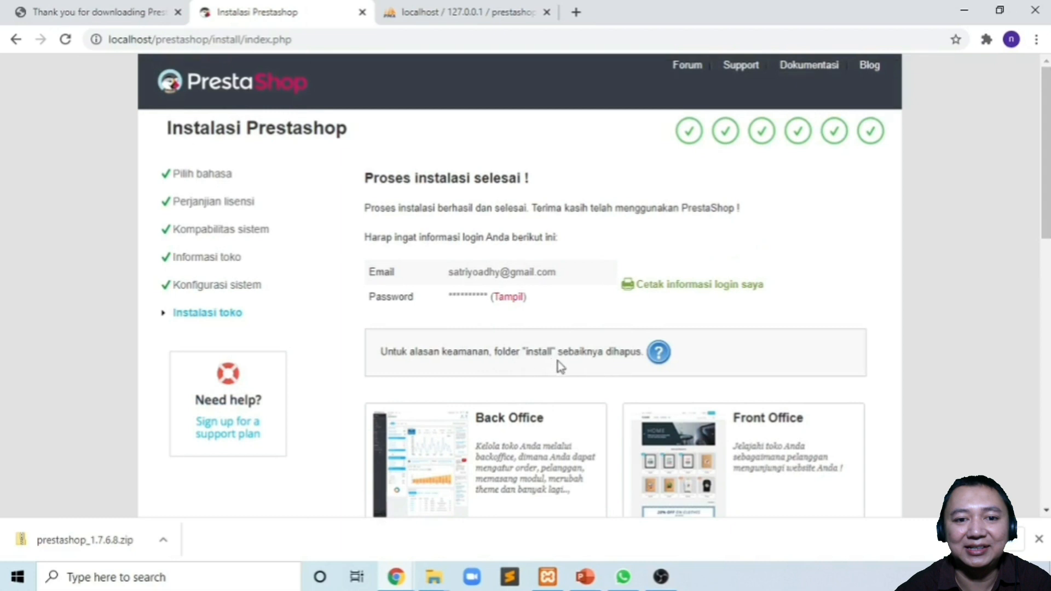
- Permanently delete the install folder from htdocs\prestashop with Shift+Delete
{"action": "left_click", "coordinate": [433, 579]}
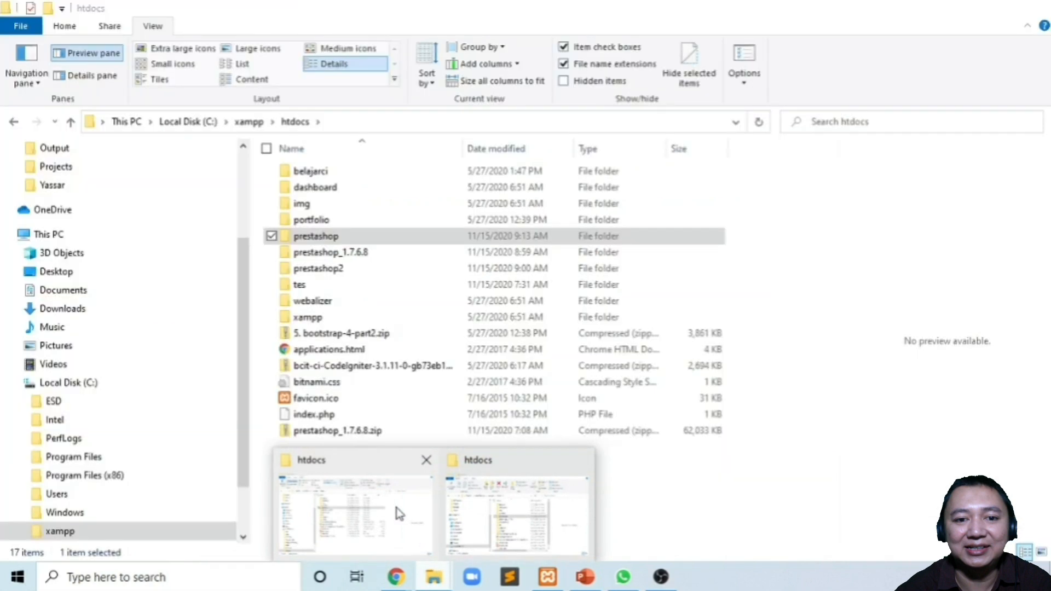
{"action": "left_click", "coordinate": [399, 514]}
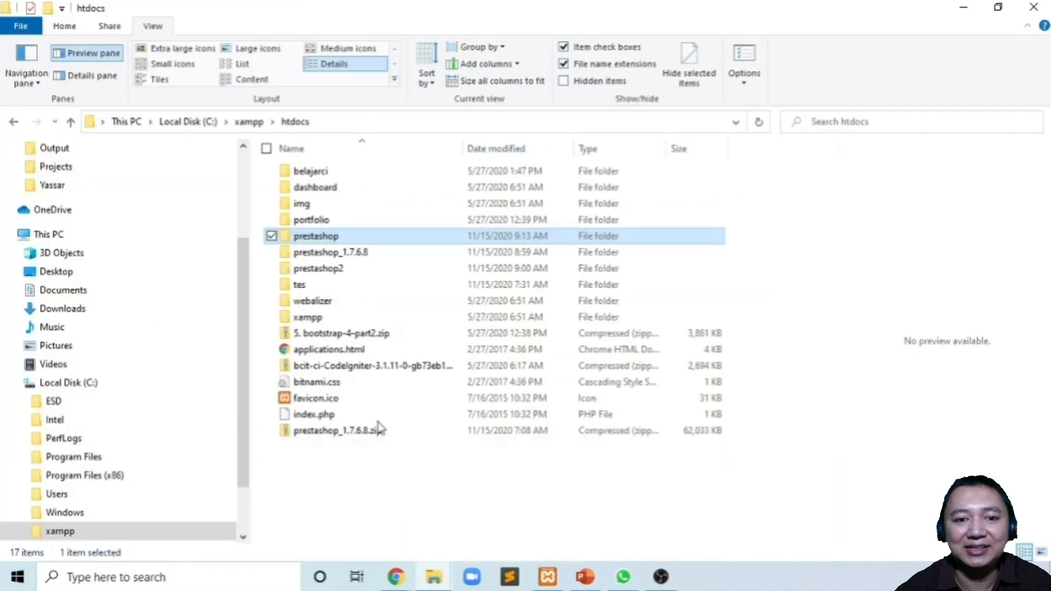
{"action": "double_click", "coordinate": [326, 241]}
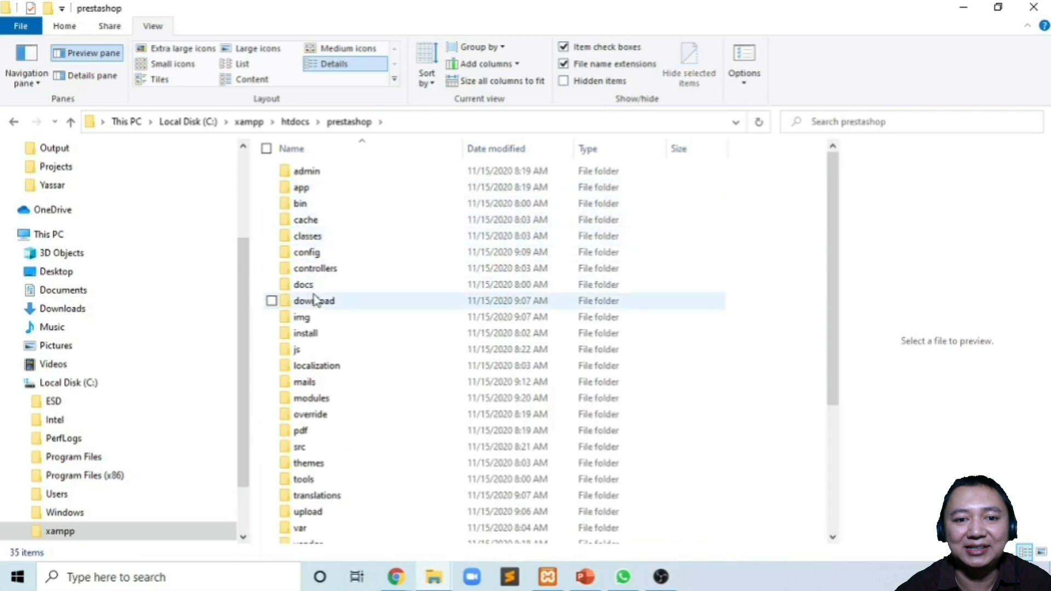
{"action": "left_click", "coordinate": [318, 336]}
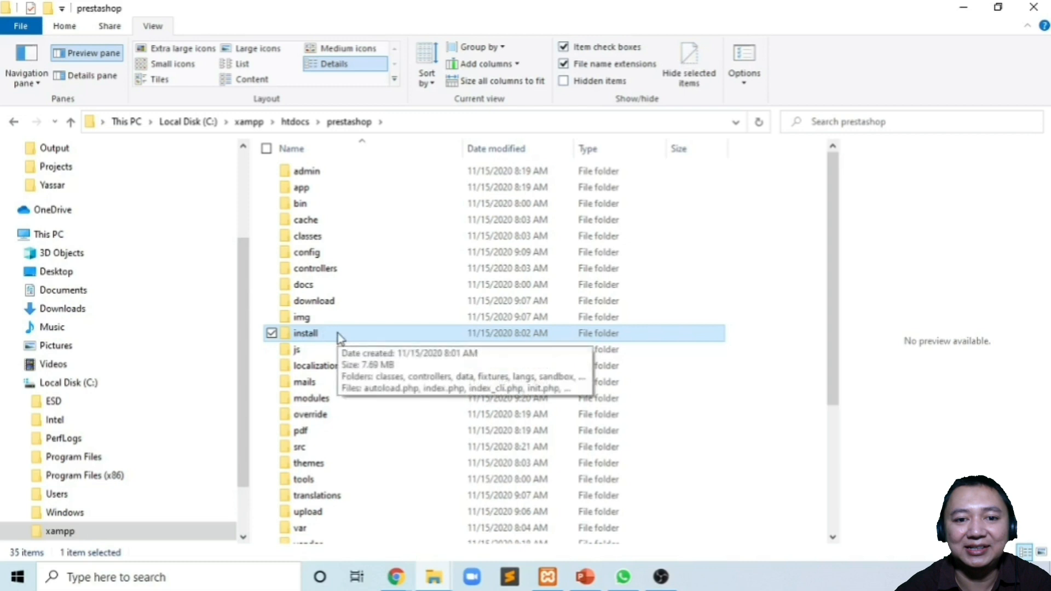
{"action": "key", "text": "shift+Delete"}
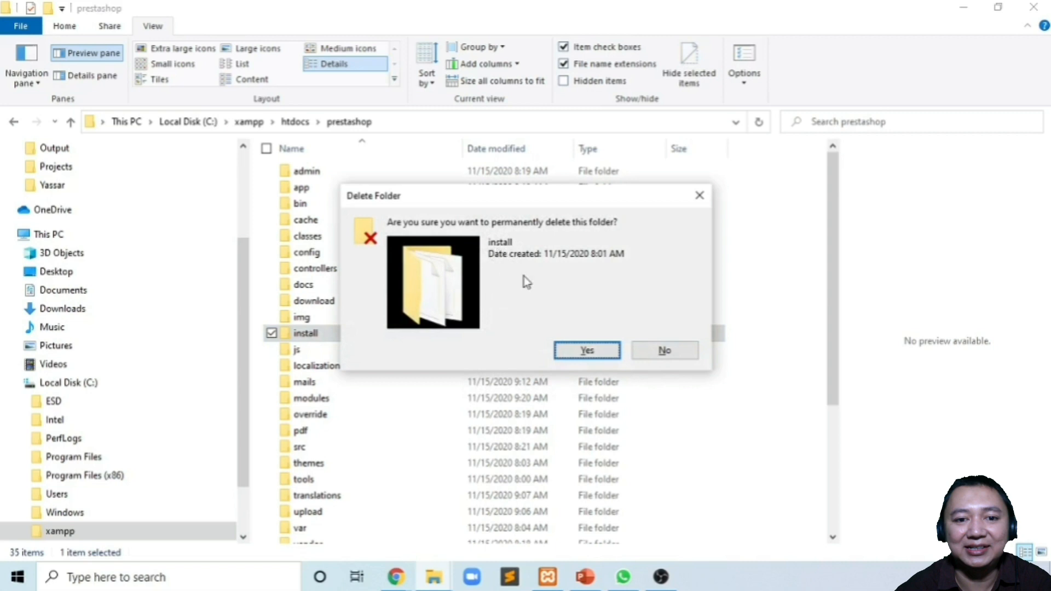
{"action": "left_click", "coordinate": [587, 351]}
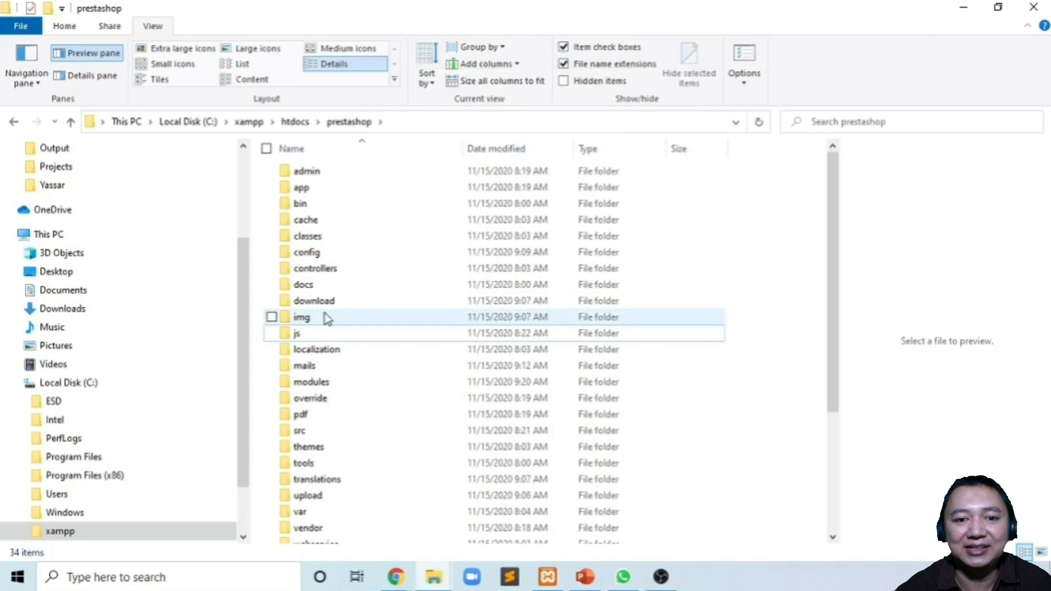
- Return to the PrestaShop installation-complete page in Chrome
{"action": "left_click", "coordinate": [395, 576]}
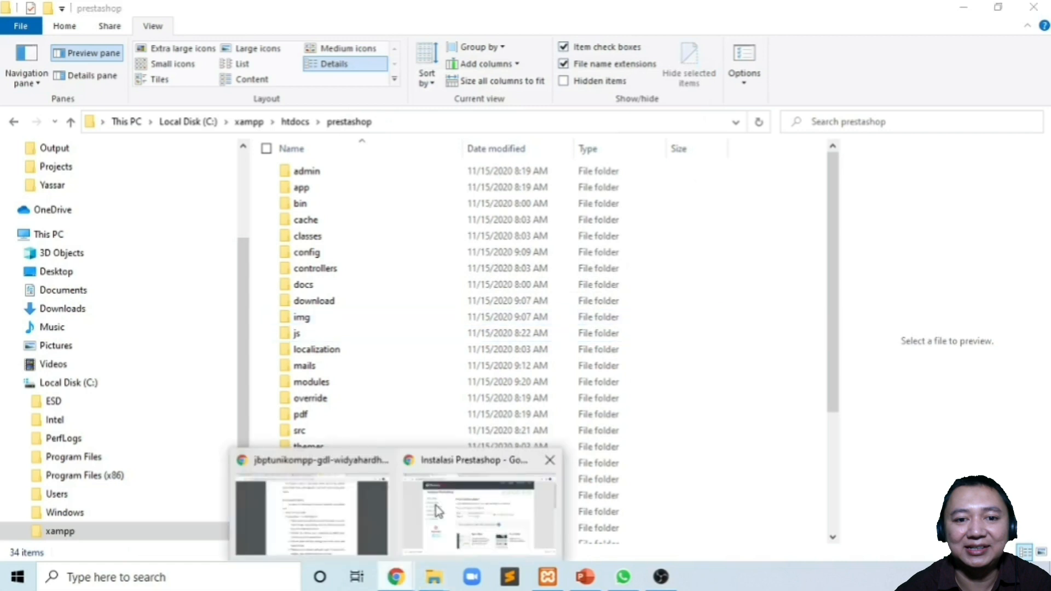
{"action": "left_click", "coordinate": [435, 505]}
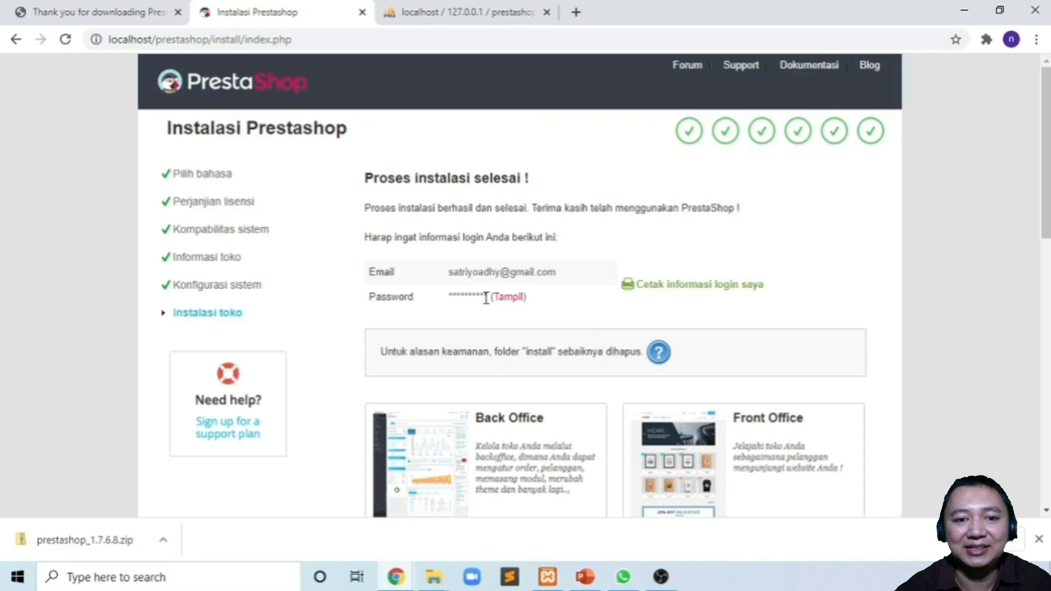
{"action": "scroll", "coordinate": [577, 350], "scroll_direction": "down", "scroll_amount": 2}
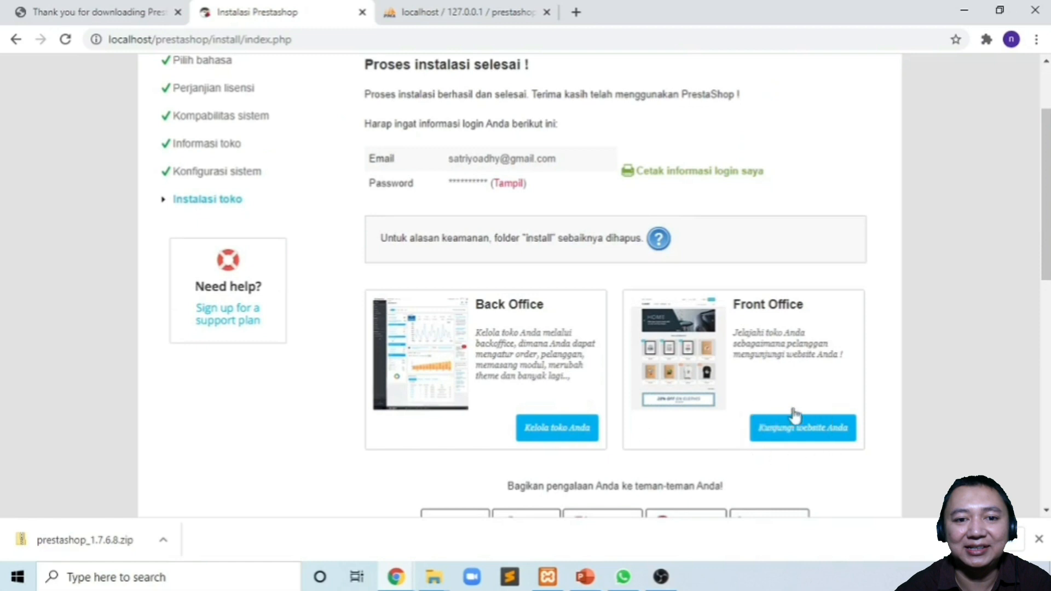
- Open the storefront via 'Kunjungi website Anda' under Front Office
{"action": "left_click", "coordinate": [805, 437]}
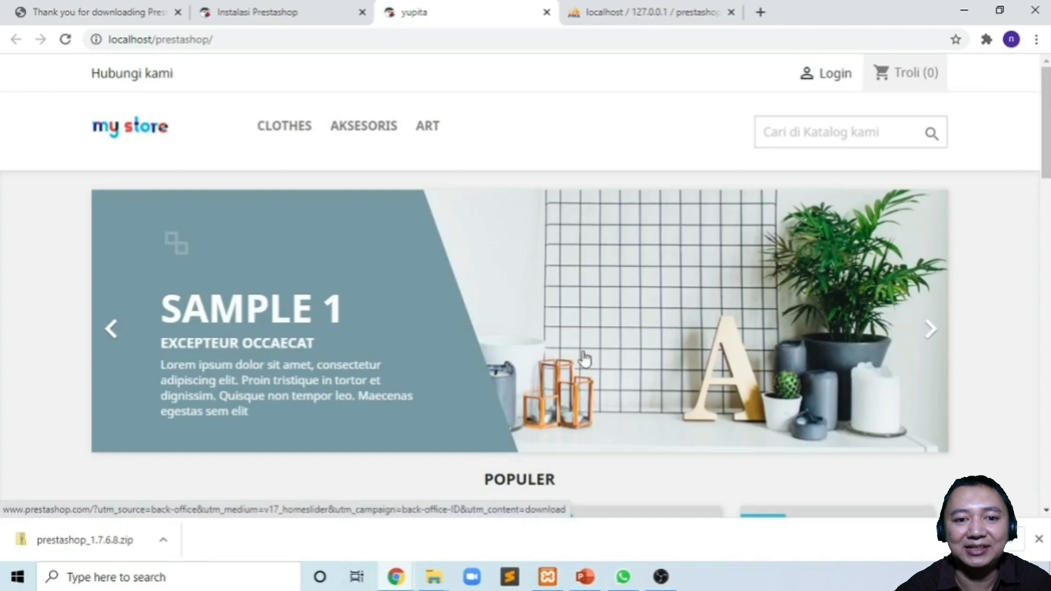
- Cycle through the home page banner slides and scroll down the storefront
{"action": "left_click", "coordinate": [931, 332]}
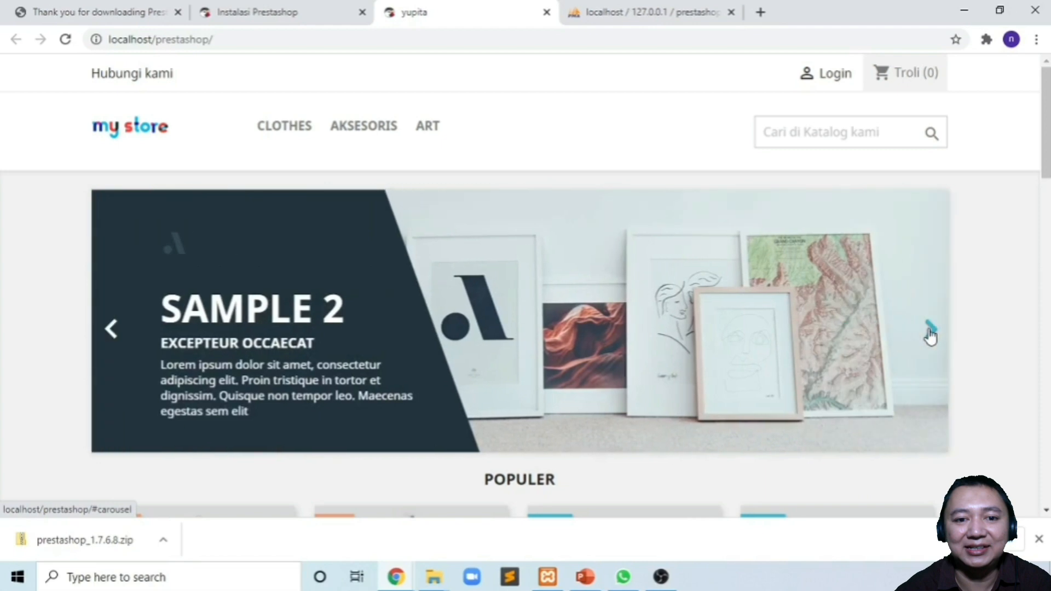
{"action": "left_click", "coordinate": [930, 331]}
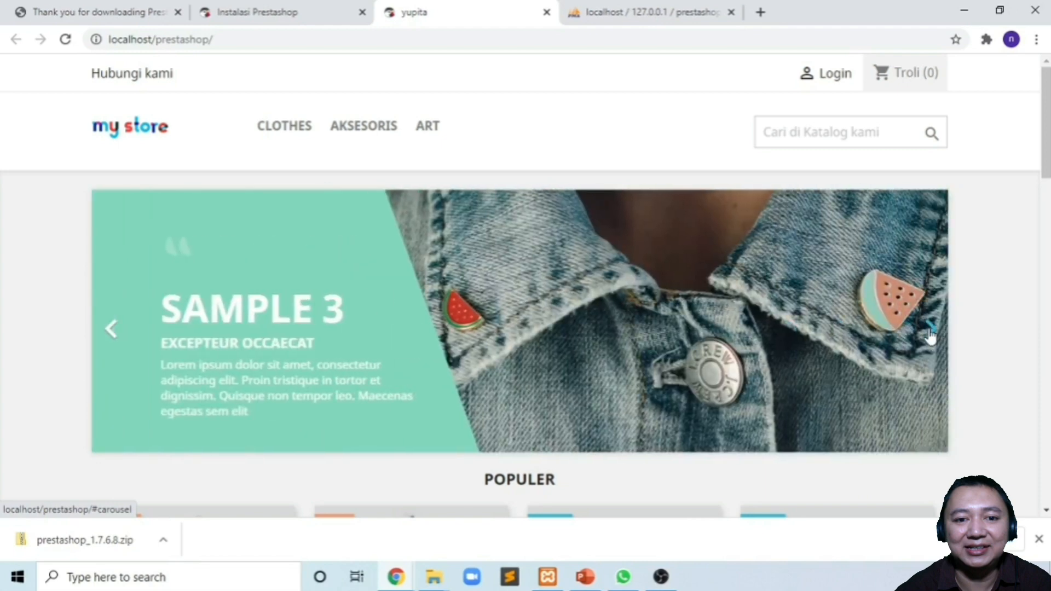
{"action": "left_click", "coordinate": [930, 331]}
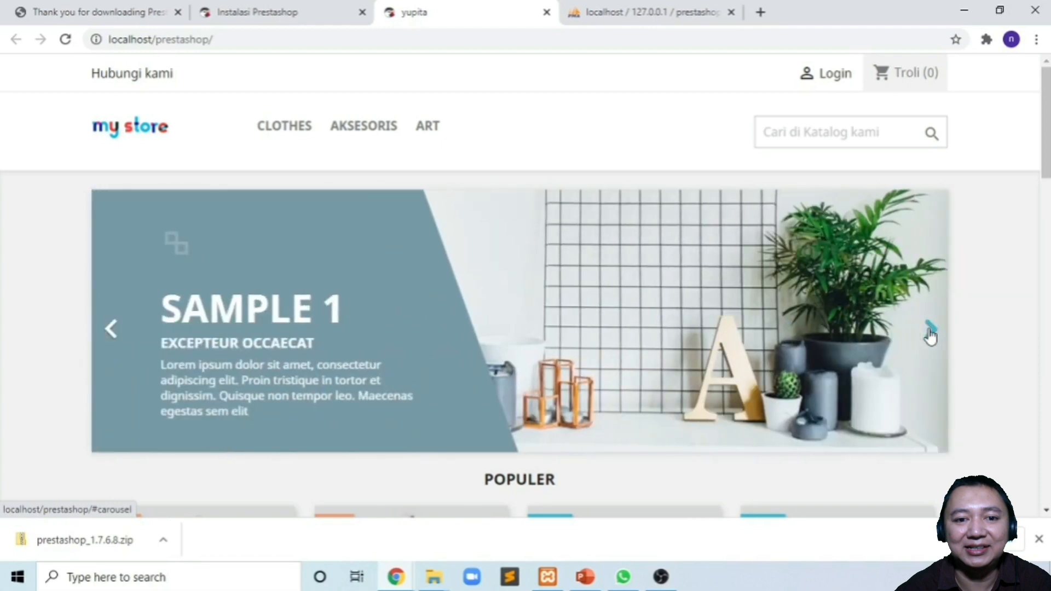
{"action": "scroll", "coordinate": [606, 376], "scroll_direction": "down", "scroll_amount": 6}
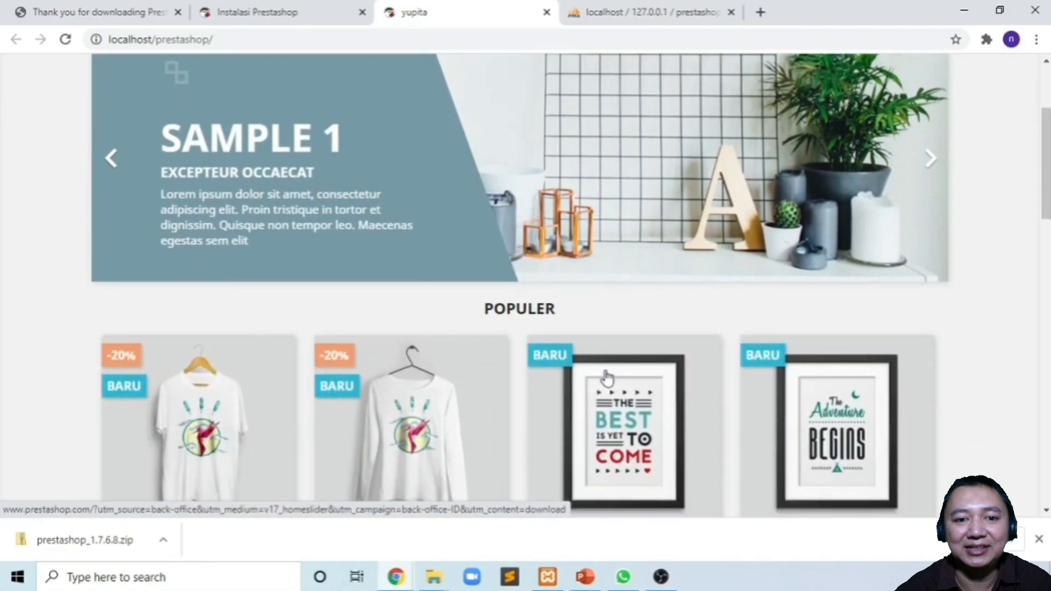
{"action": "scroll", "coordinate": [606, 375], "scroll_direction": "down", "scroll_amount": 1}
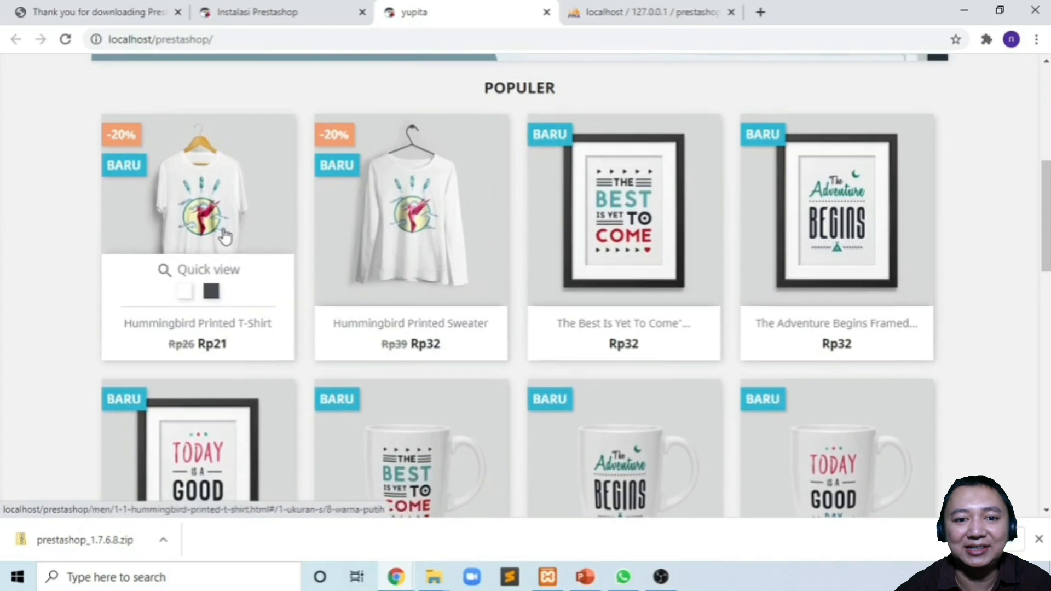
- Open the Hummingbird Printed T-Shirt in white, then black, and scroll its product page
{"action": "left_click", "coordinate": [184, 291]}
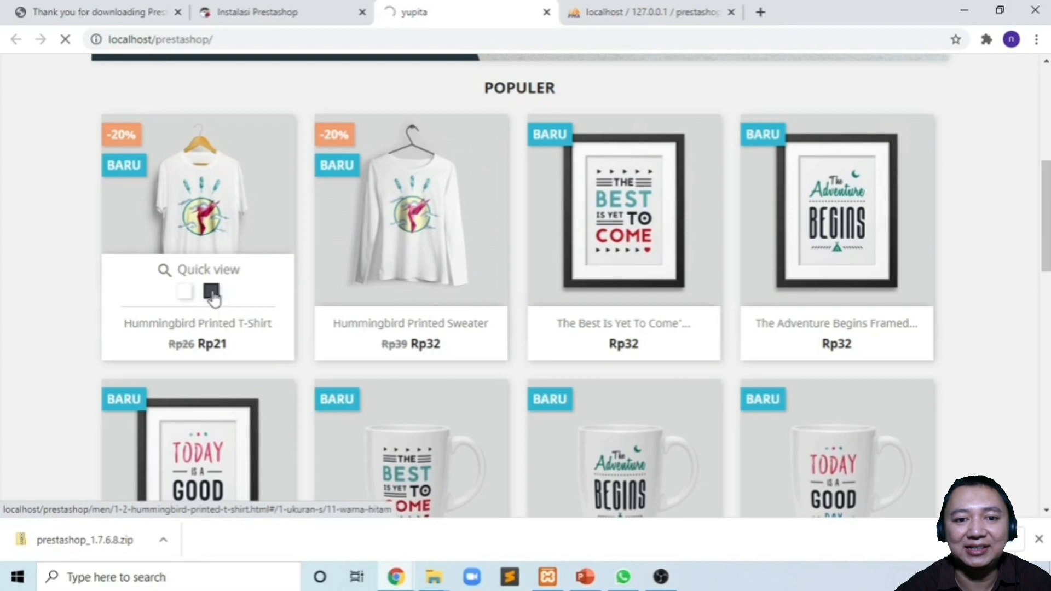
{"action": "left_click", "coordinate": [212, 294]}
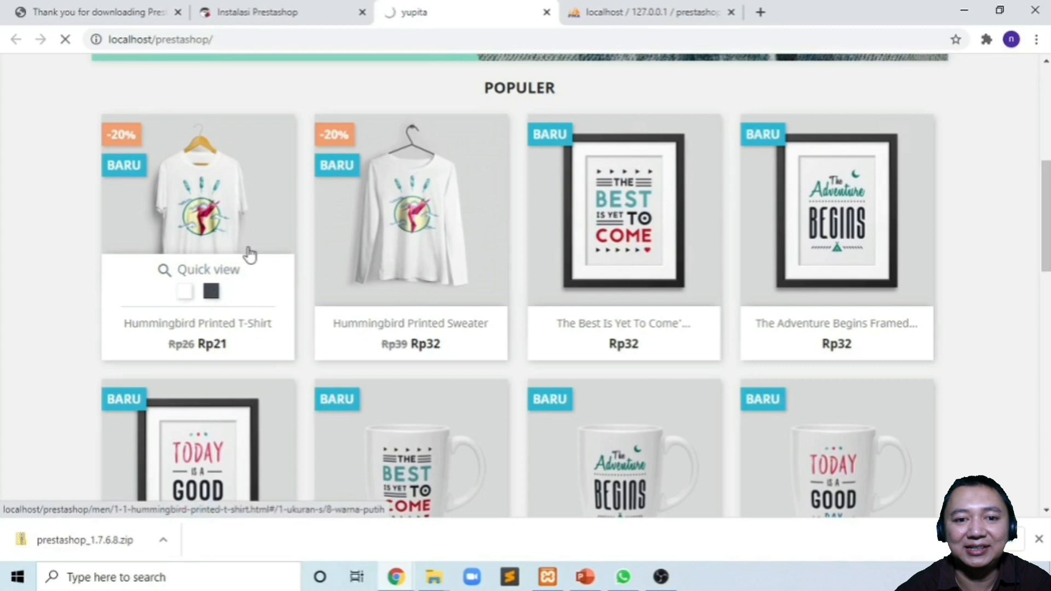
{"action": "scroll", "coordinate": [251, 253], "scroll_direction": "down", "scroll_amount": 1}
{"action": "scroll", "coordinate": [251, 253], "scroll_direction": "down", "scroll_amount": 2}
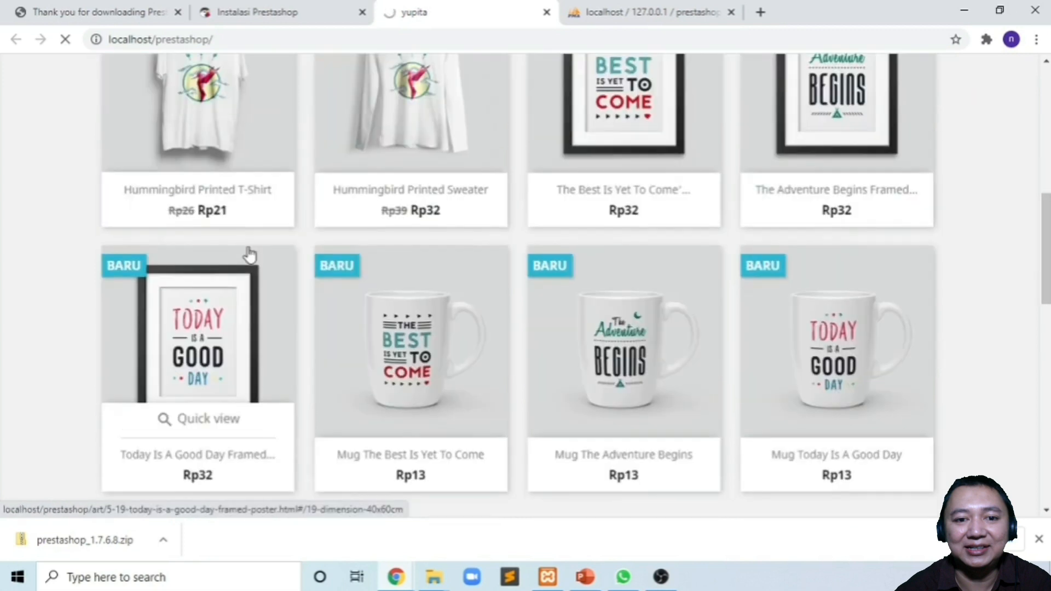
{"action": "scroll", "coordinate": [250, 255], "scroll_direction": "up", "scroll_amount": 1}
{"action": "scroll", "coordinate": [250, 255], "scroll_direction": "down", "scroll_amount": 1}
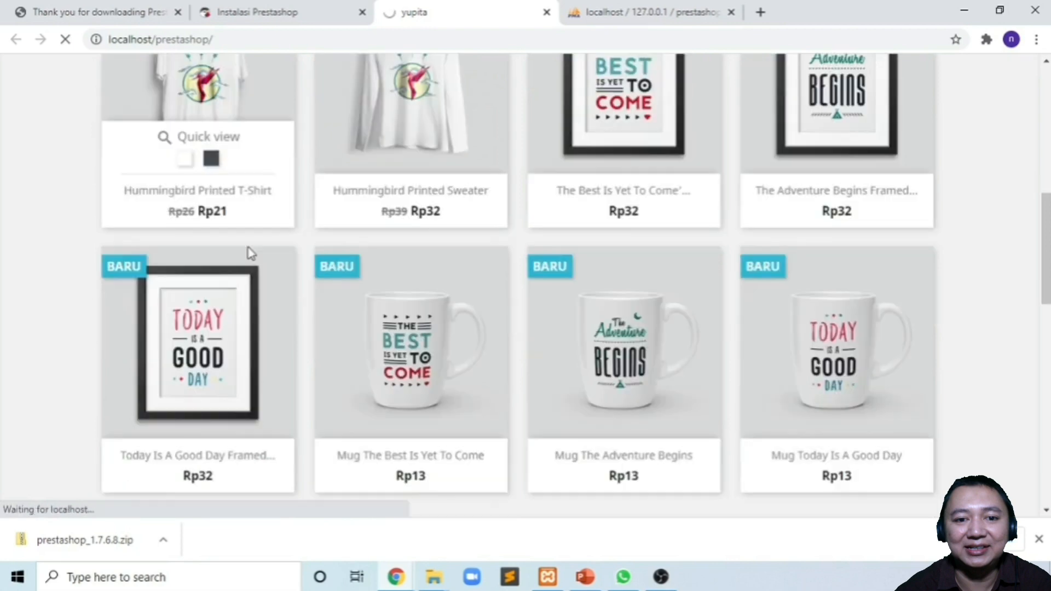
{"action": "scroll", "coordinate": [250, 253], "scroll_direction": "down", "scroll_amount": 7}
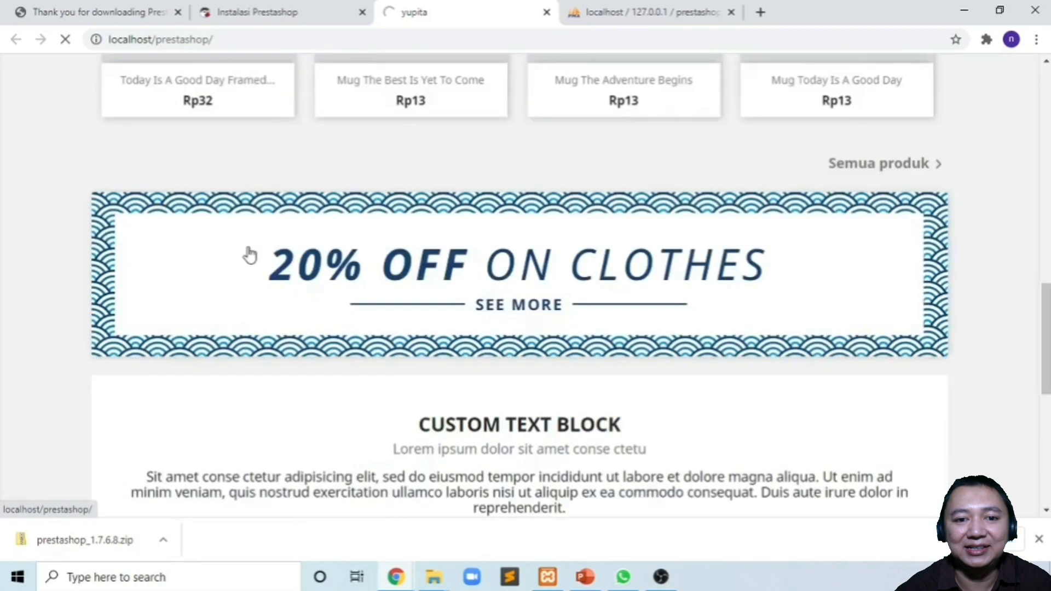
{"action": "scroll", "coordinate": [248, 251], "scroll_direction": "down", "scroll_amount": 1}
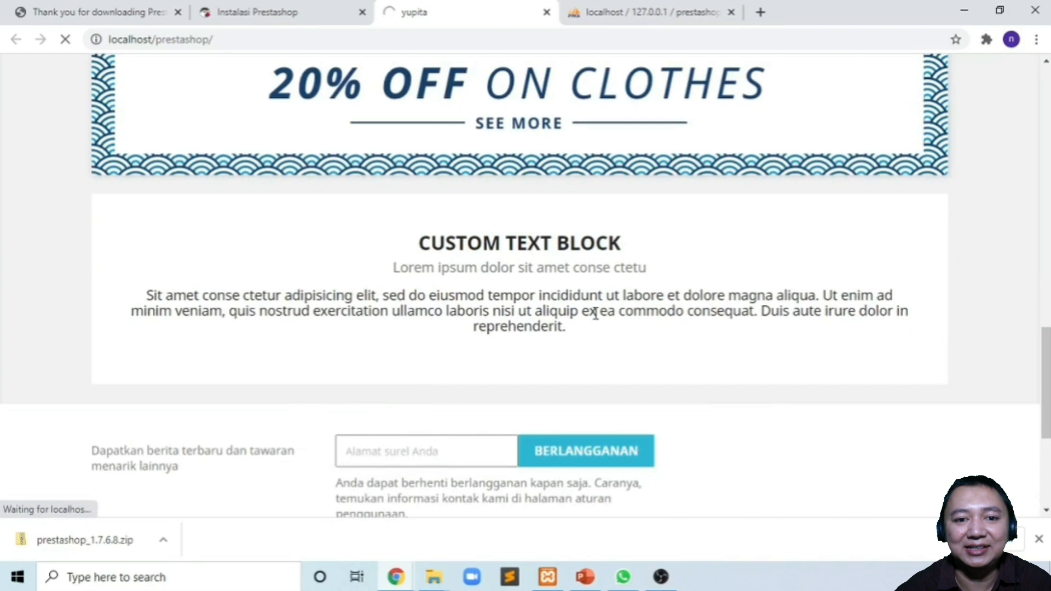
{"action": "scroll", "coordinate": [596, 315], "scroll_direction": "down", "scroll_amount": 5}
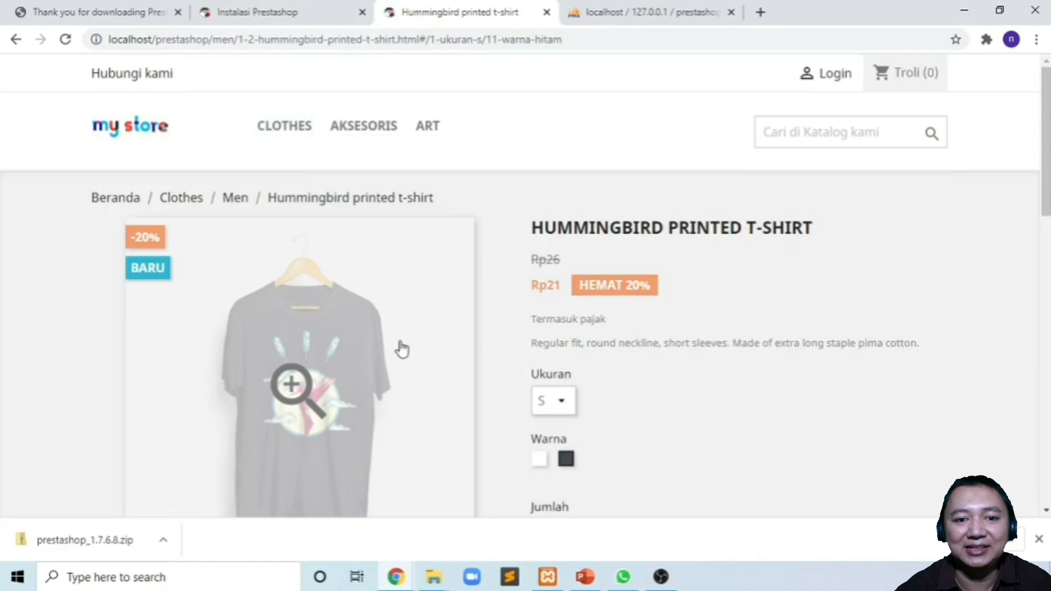
- View the T-shirt's Ukuran options S, M, L, XL, keep S, and go back to the install-complete page
{"action": "scroll", "coordinate": [402, 348], "scroll_direction": "down", "scroll_amount": 2}
{"action": "scroll", "coordinate": [401, 348], "scroll_direction": "down", "scroll_amount": 1}
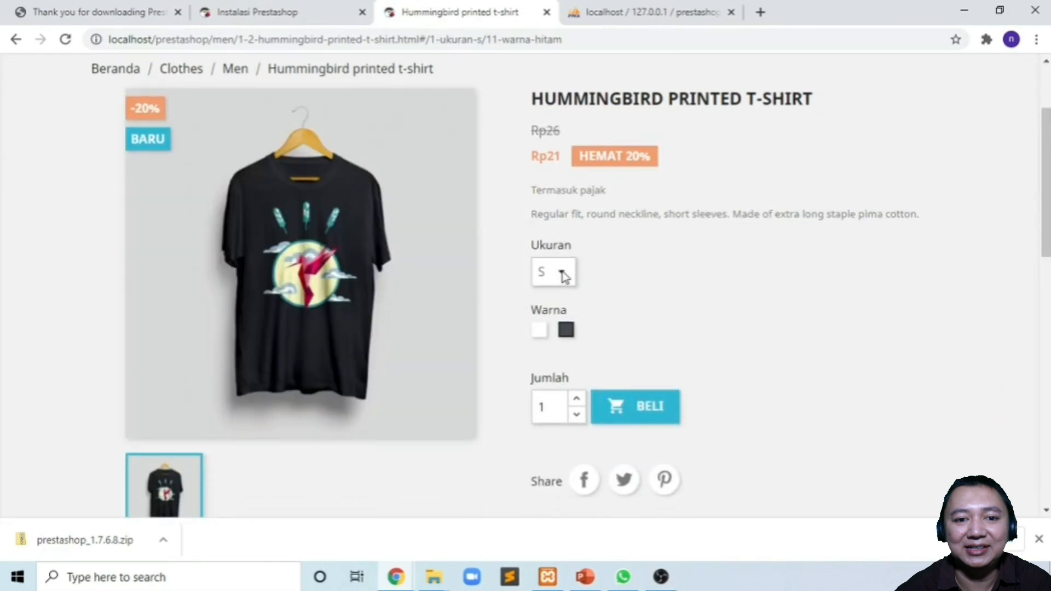
{"action": "left_click", "coordinate": [561, 273]}
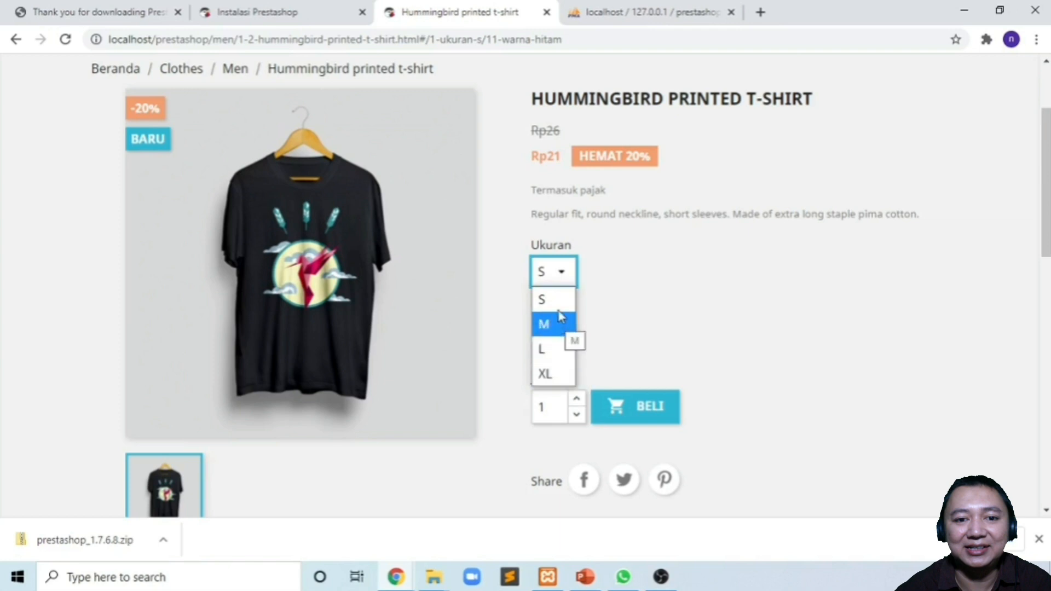
{"action": "left_click", "coordinate": [632, 309]}
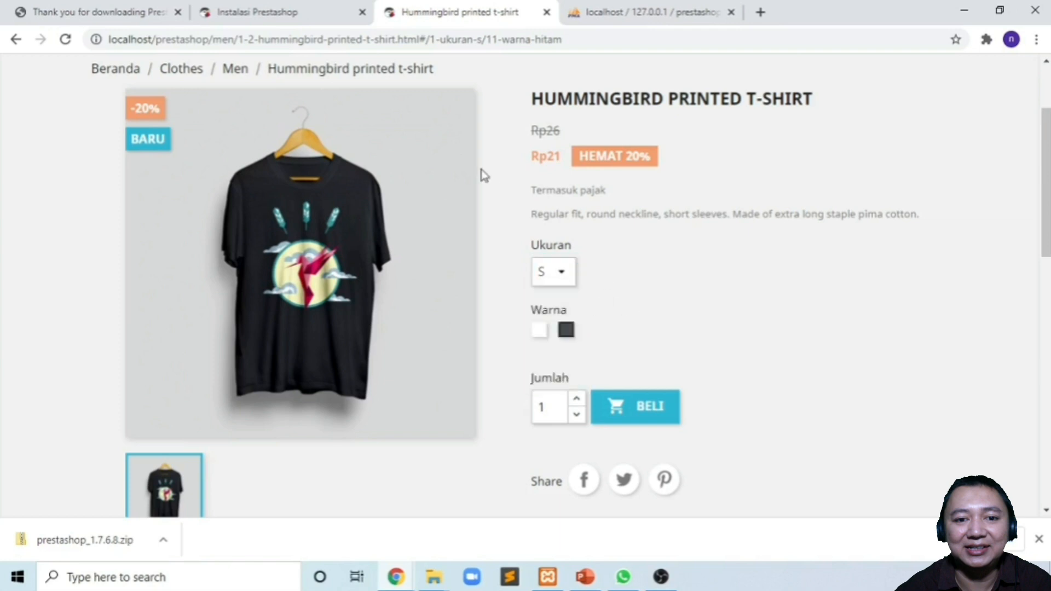
{"action": "left_click", "coordinate": [269, 16]}
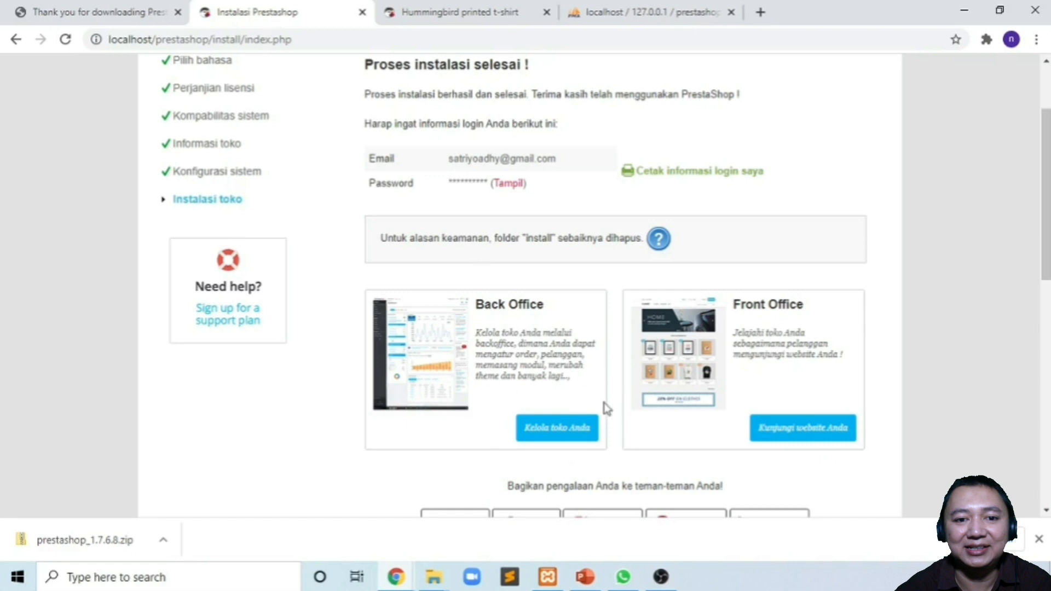
- Open the back office login via 'Kelola toko Anda' under Back Office
{"action": "left_click", "coordinate": [557, 436]}
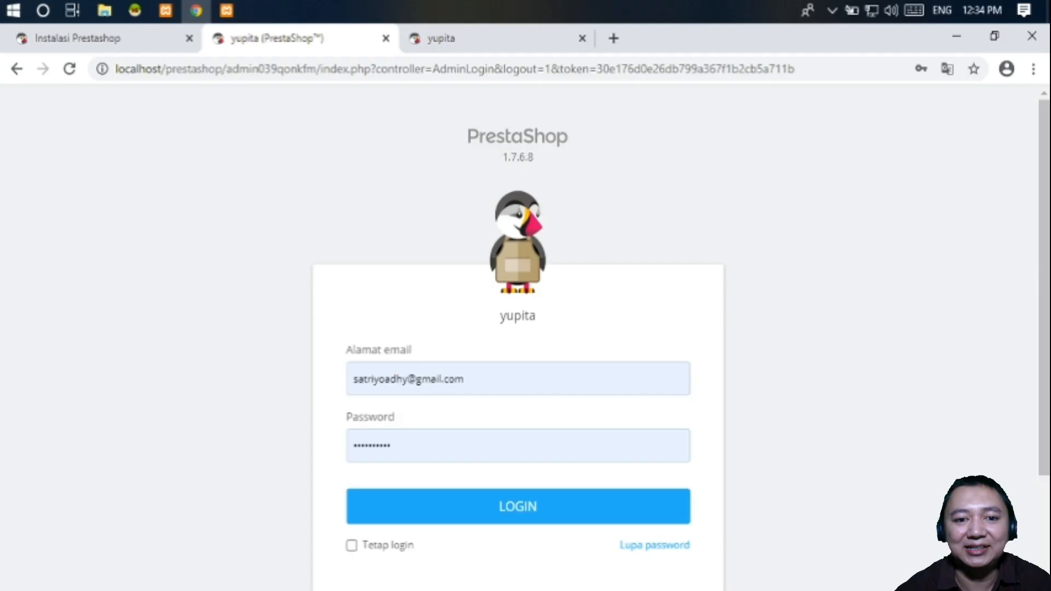
- Tick 'Tetap login' and match the admin039qonkfm URL folder against htdocs\prestashop in File Explorer
{"action": "left_click", "coordinate": [351, 545]}
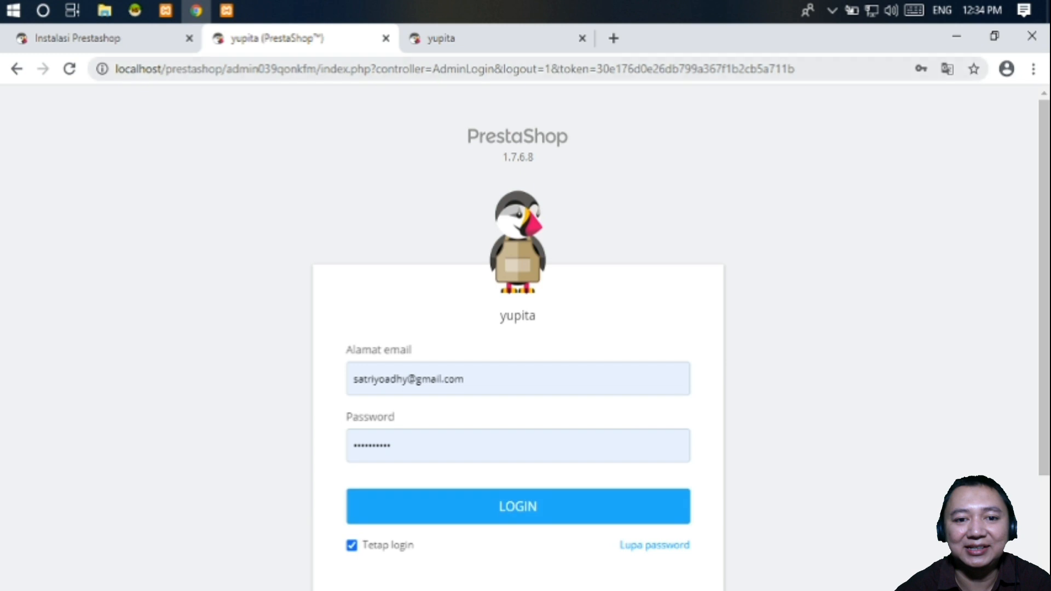
{"action": "key", "text": "ctrl+l"}
{"action": "double_click", "coordinate": [271, 69]}
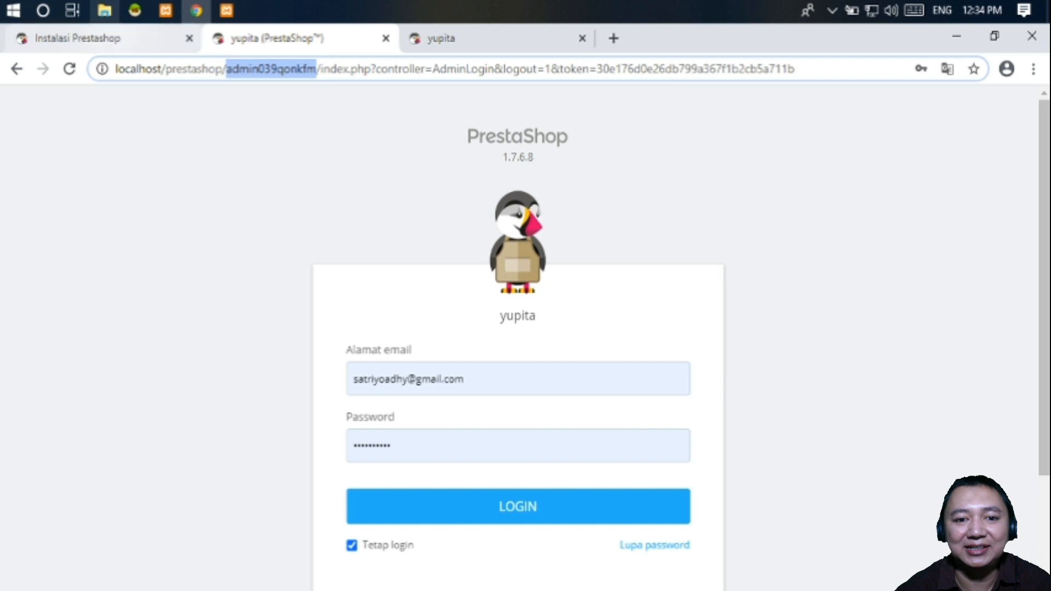
{"action": "left_click", "coordinate": [104, 11]}
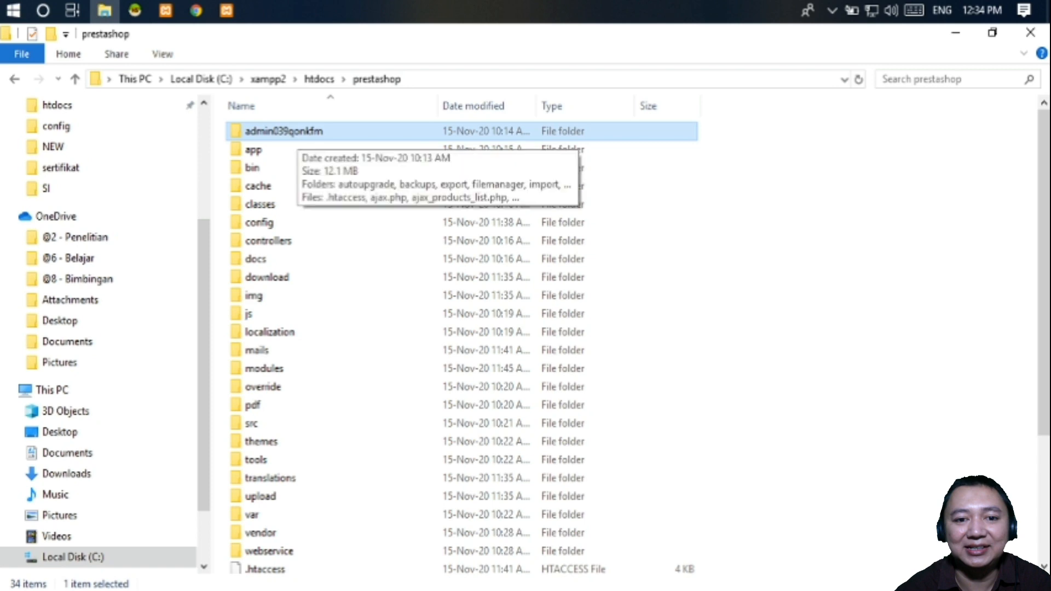
{"action": "key", "text": "F2"}
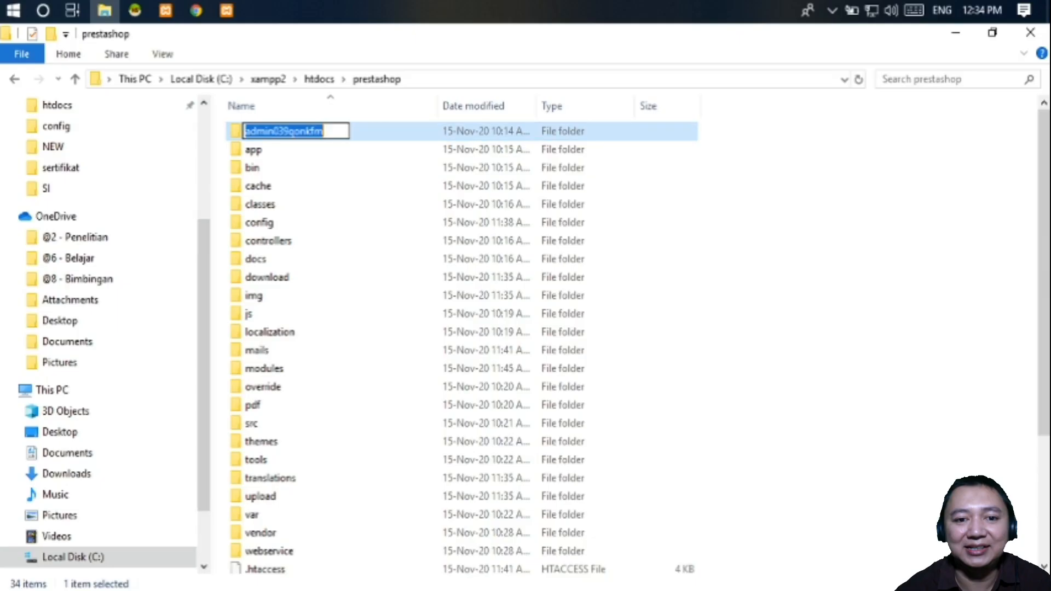
{"action": "left_click", "coordinate": [196, 10]}
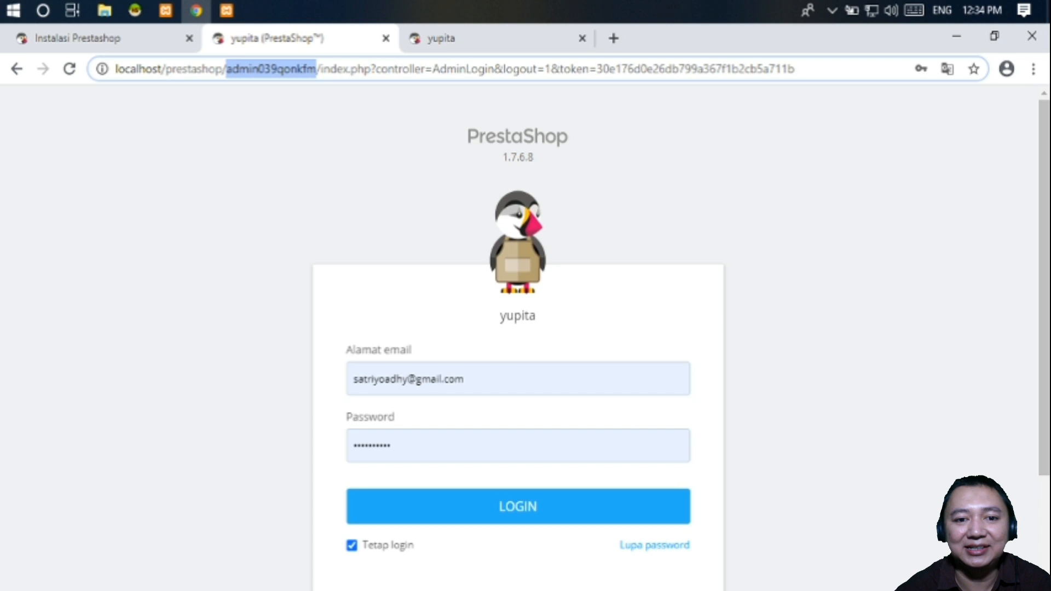
- Log in to the back office with the prefilled admin credentials to reach the Dashboard
{"action": "left_click", "coordinate": [518, 506]}
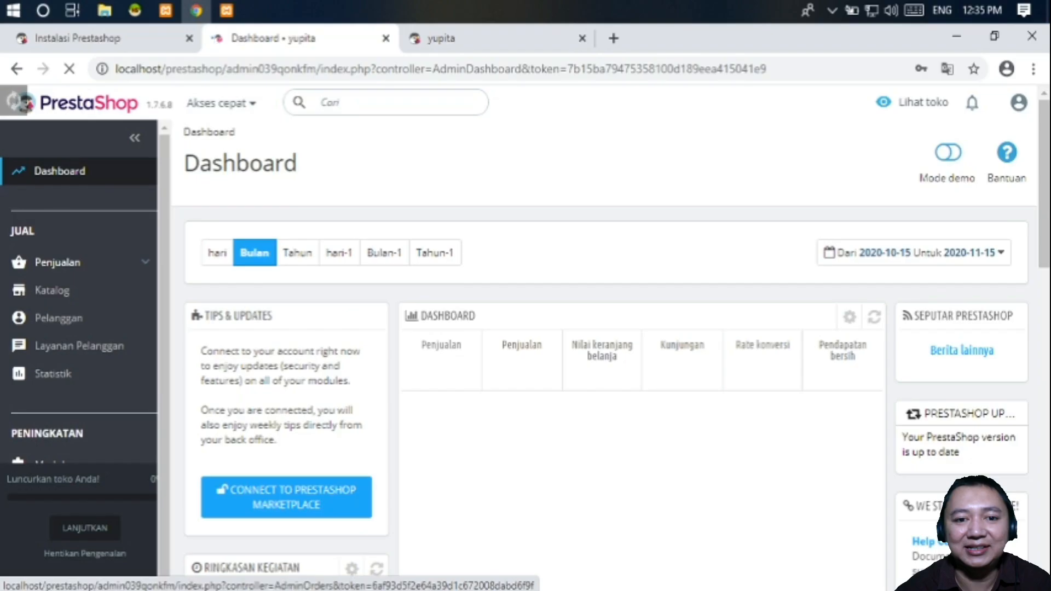
- Expand the Penjualan and Katalog sections in the back office sidebar
{"action": "left_click", "coordinate": [58, 263]}
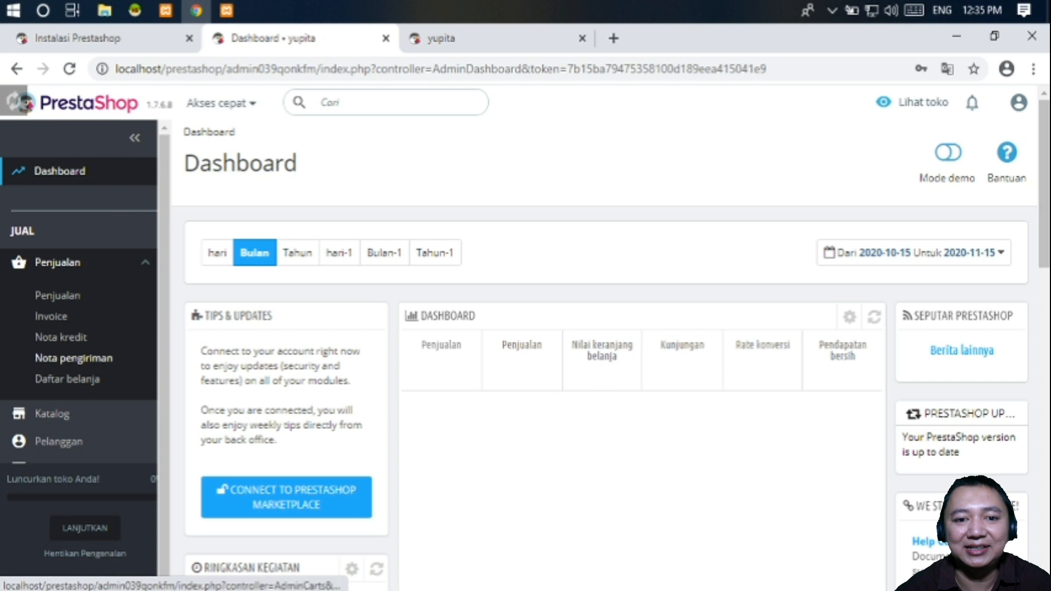
{"action": "scroll", "coordinate": [79, 350], "scroll_direction": "down", "scroll_amount": 3}
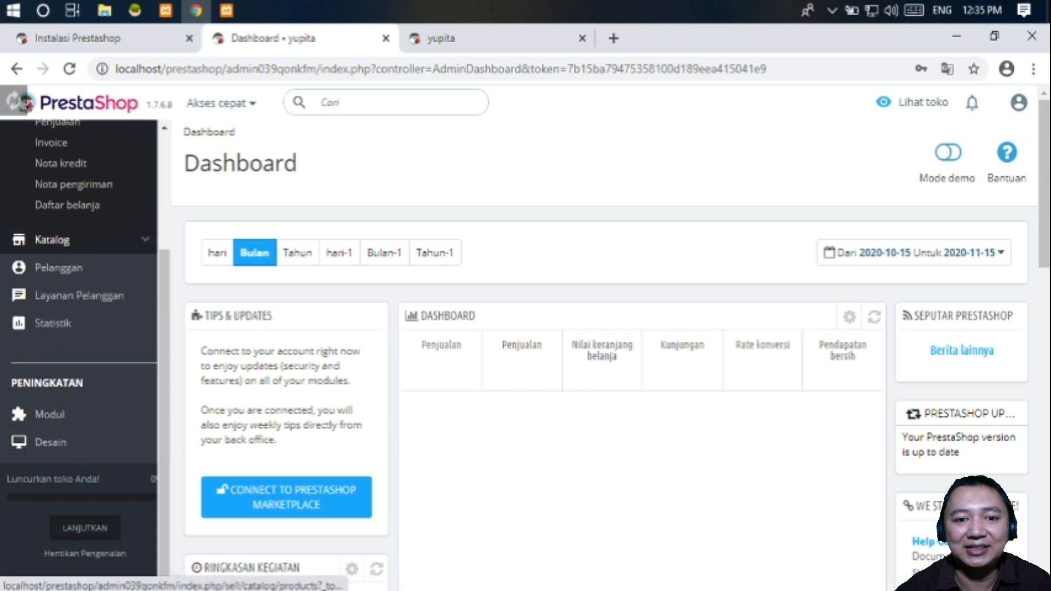
{"action": "left_click", "coordinate": [52, 239]}
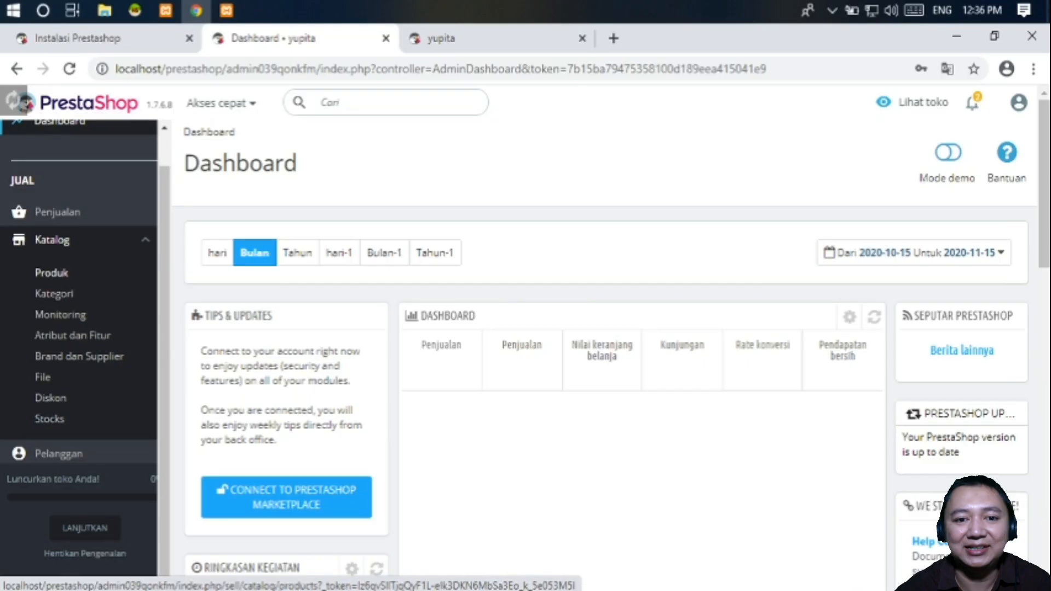
- Open Katalog > Produk to list the demo products like Customizable mug and Hummingbird notebook
{"action": "left_click", "coordinate": [51, 272]}
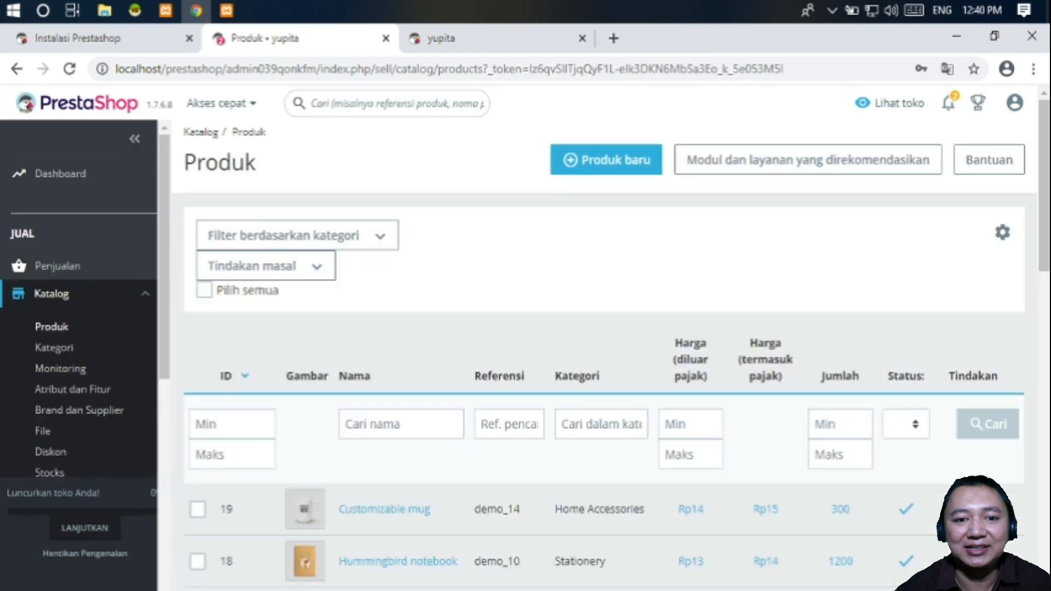
- Scroll through all 19 products and back, then show the Ekspor/Impor options from the gear icon
{"action": "scroll", "coordinate": [602, 383], "scroll_direction": "down", "scroll_amount": 3}
{"action": "scroll", "coordinate": [602, 383], "scroll_direction": "down", "scroll_amount": 5}
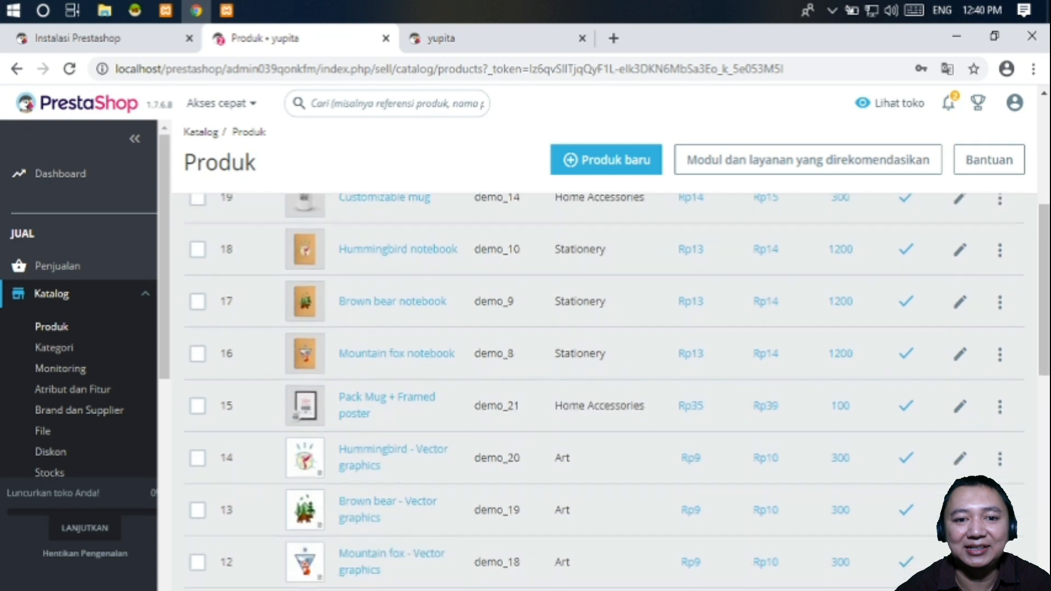
{"action": "scroll", "coordinate": [602, 383], "scroll_direction": "down", "scroll_amount": 5}
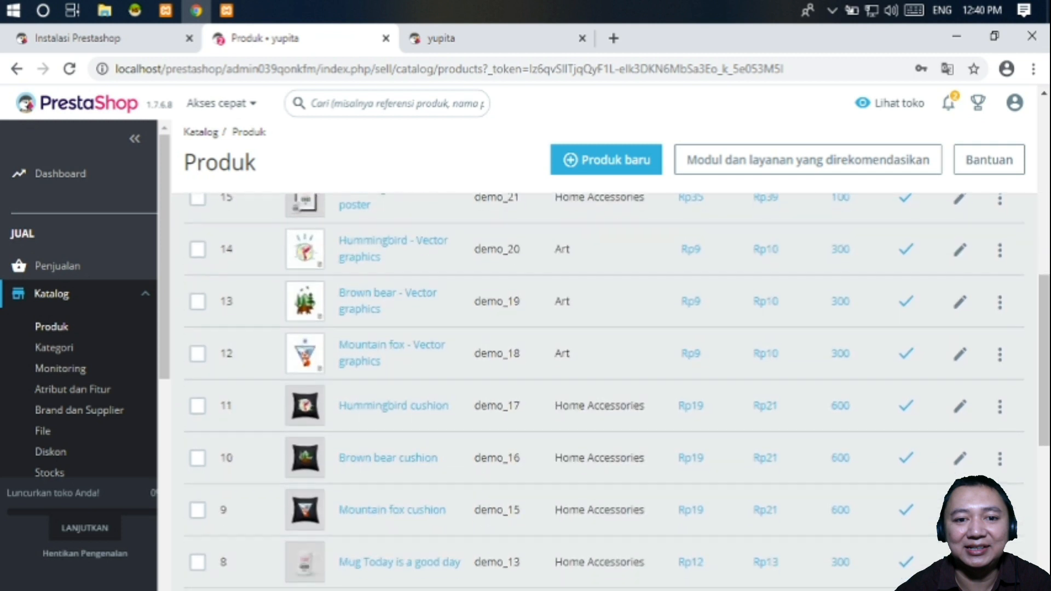
{"action": "scroll", "coordinate": [602, 383], "scroll_direction": "down", "scroll_amount": 4}
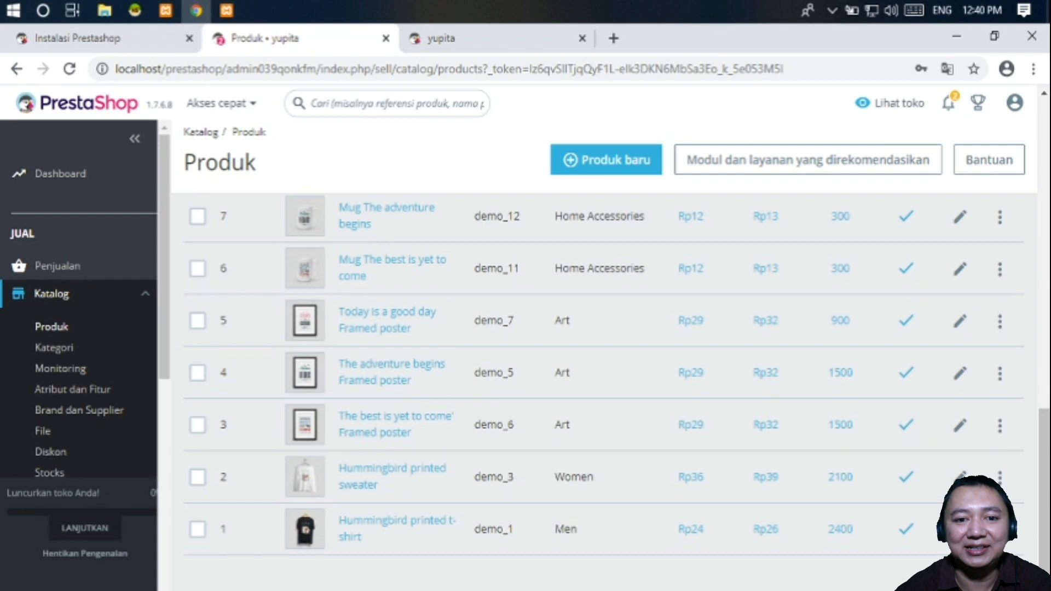
{"action": "scroll", "coordinate": [602, 384], "scroll_direction": "up", "scroll_amount": 15}
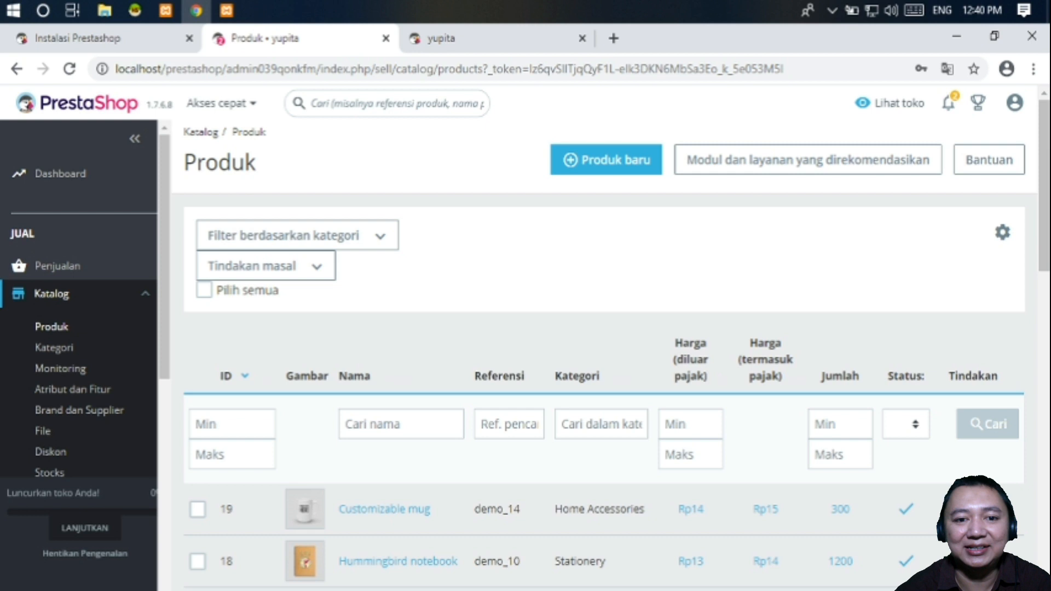
{"action": "left_click", "coordinate": [606, 160]}
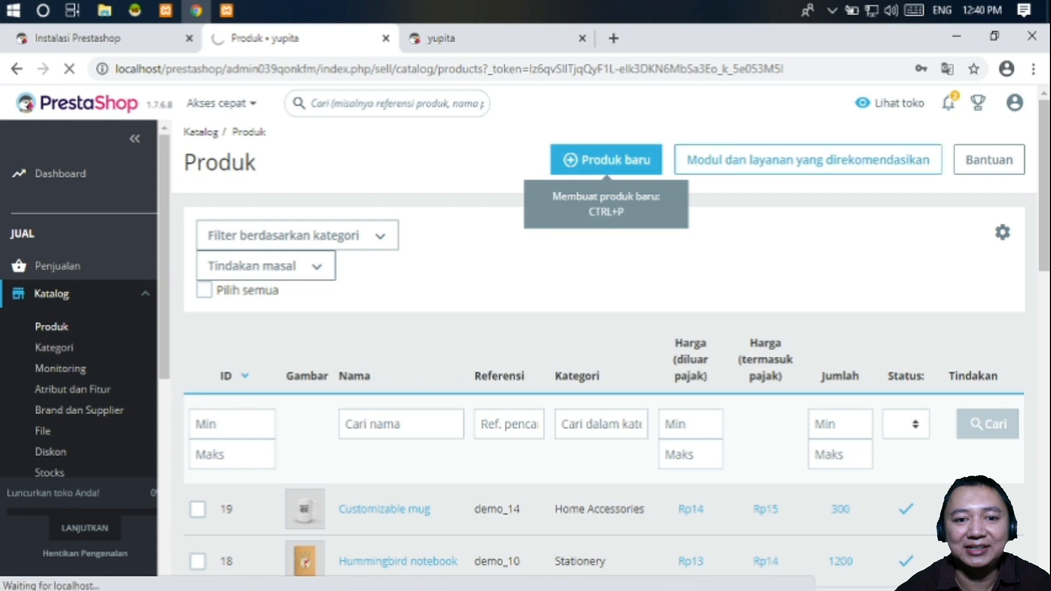
{"action": "left_click", "coordinate": [1002, 232]}
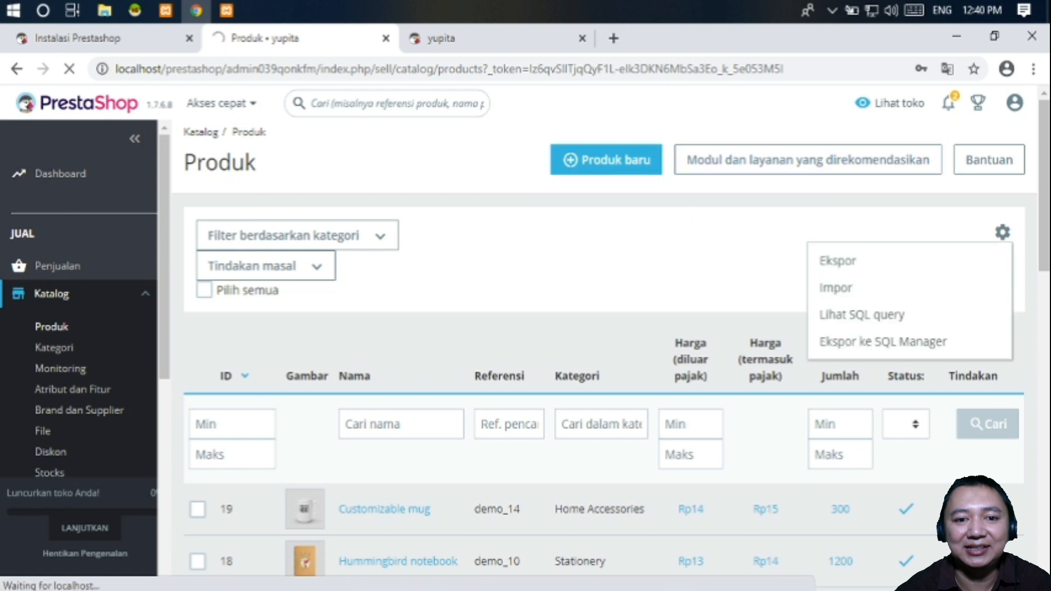